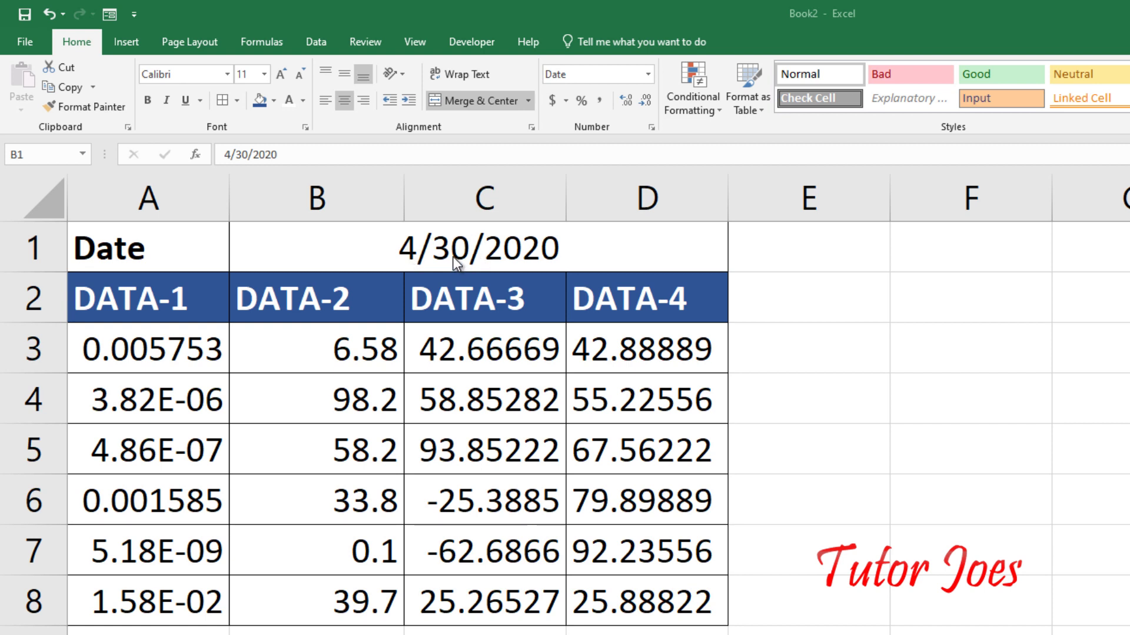
pyautogui.click(540, 256)
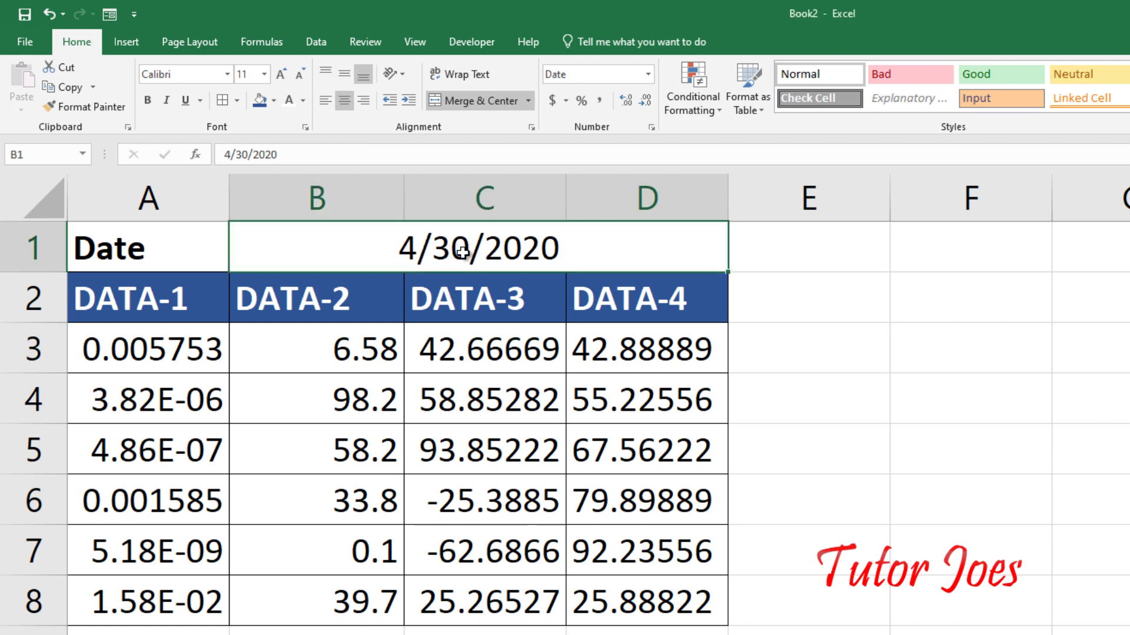
pyautogui.rightClick(435, 255)
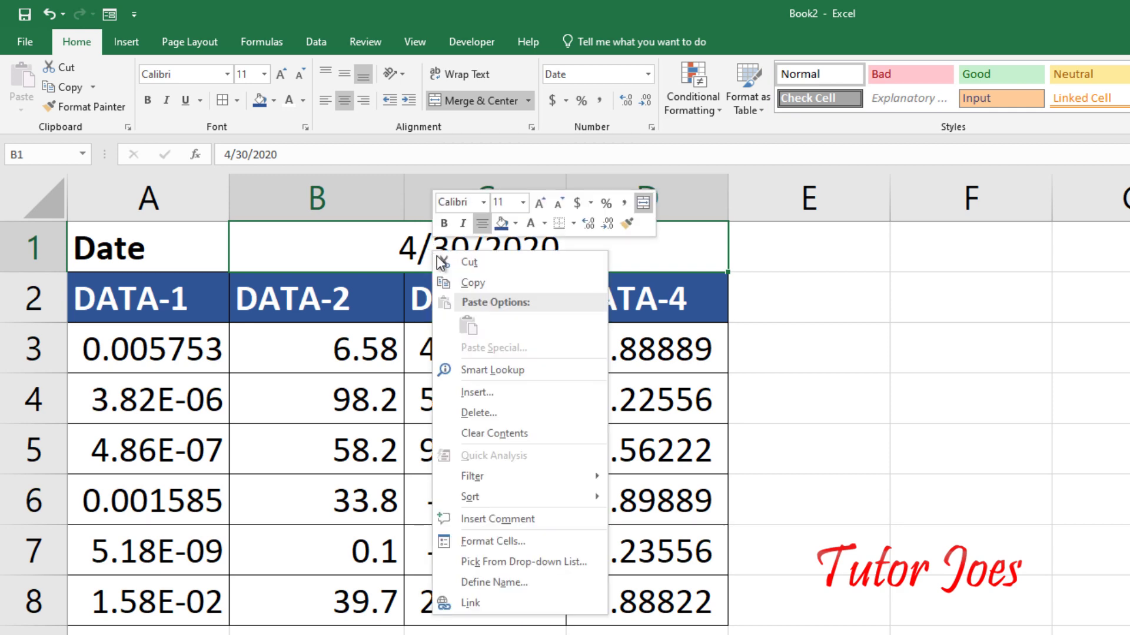
pyautogui.click(500, 540)
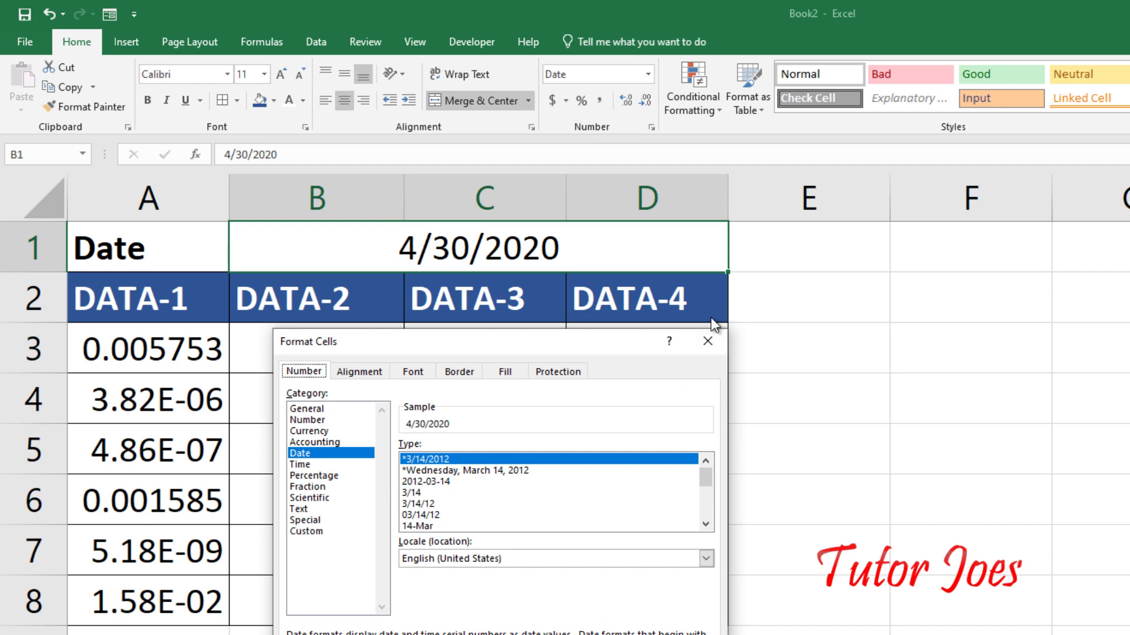
pyautogui.click(710, 340)
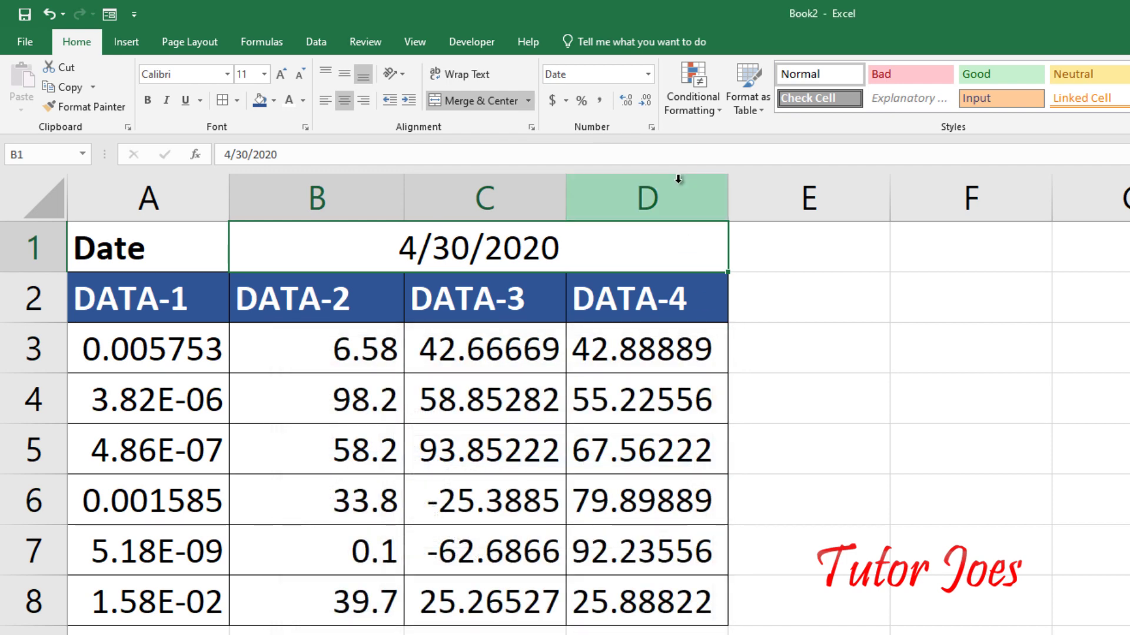
pyautogui.click(653, 131)
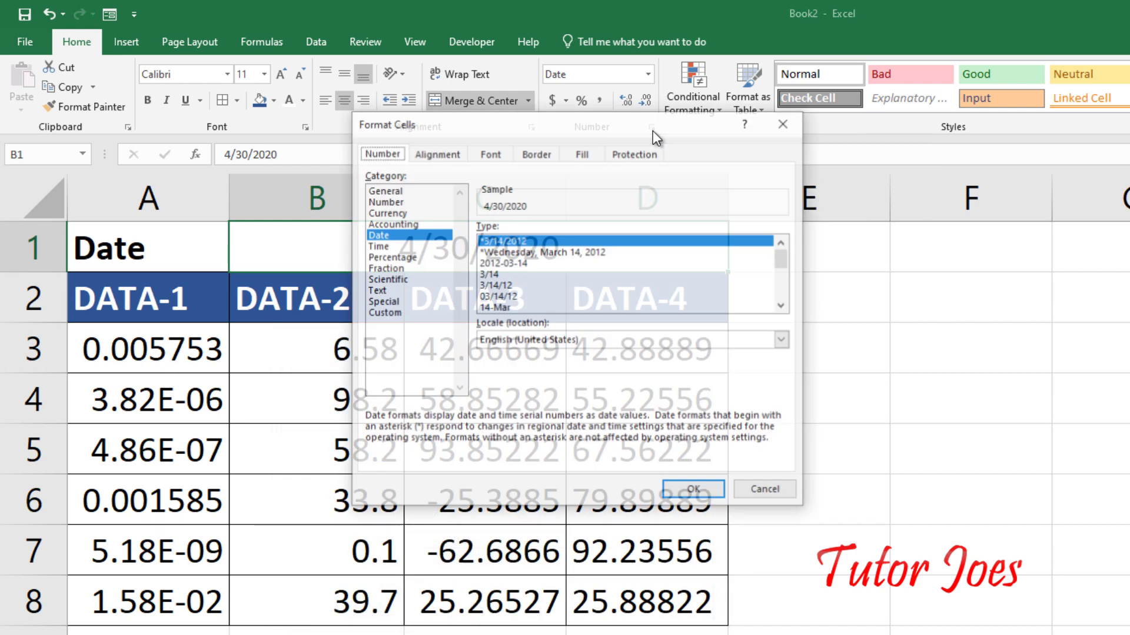
pyautogui.click(785, 122)
# Format the date in B1 with the long date type *Wednesday, March 14, 2012.
pyautogui.click(647, 75)
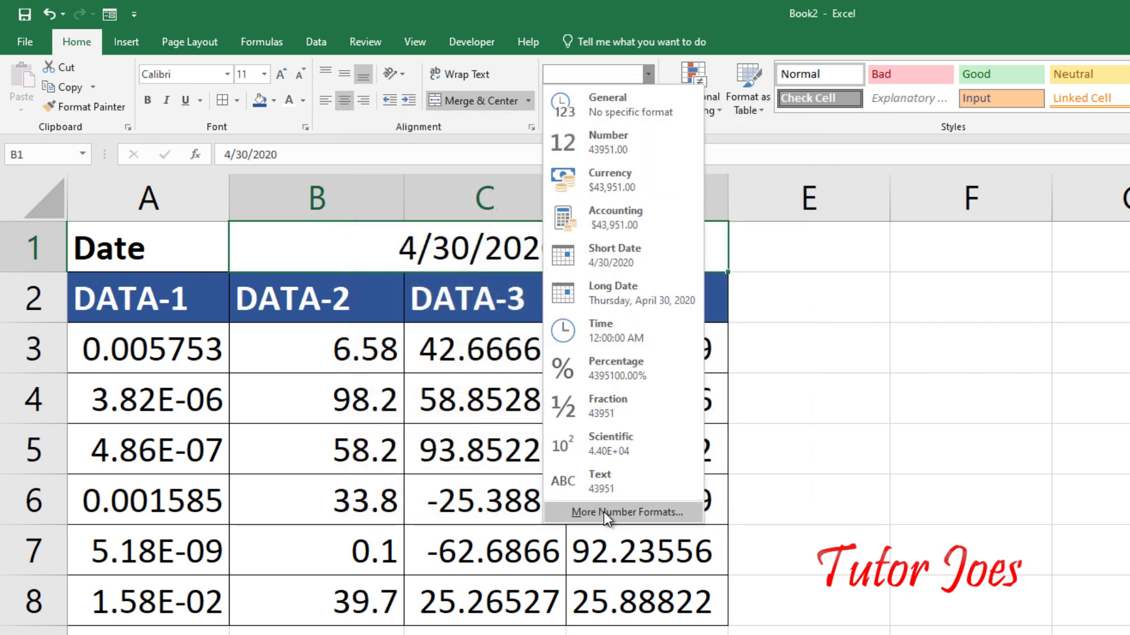
pyautogui.click(604, 512)
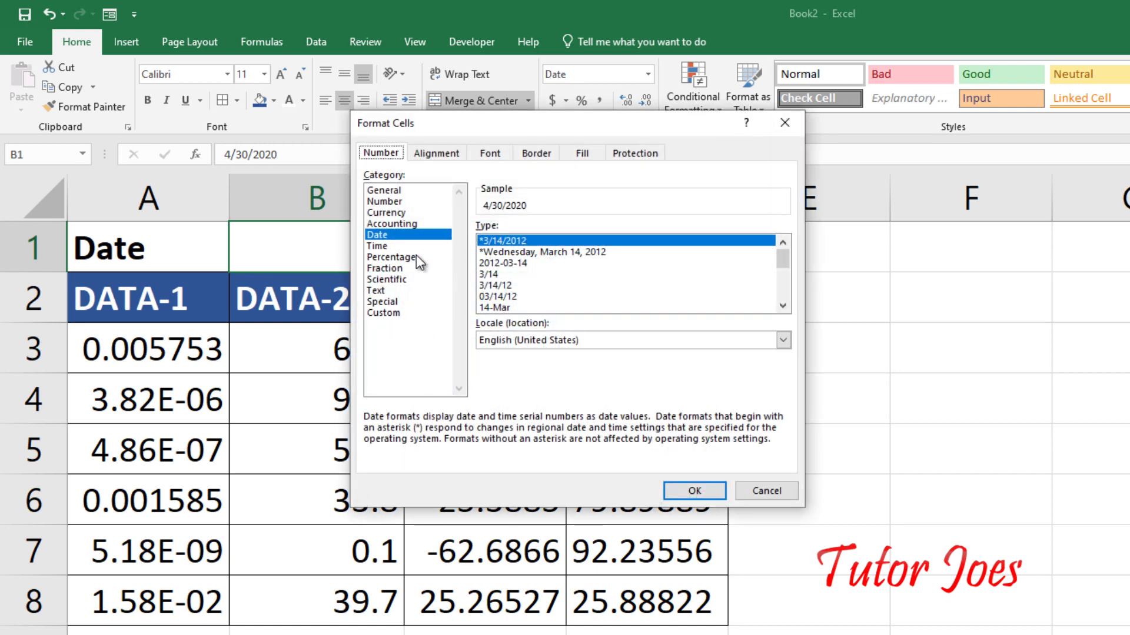
pyautogui.click(390, 236)
pyautogui.moveTo(781, 270)
pyautogui.mouseDown()
pyautogui.moveTo(783, 321)
pyautogui.moveTo(785, 258)
pyautogui.mouseUp()
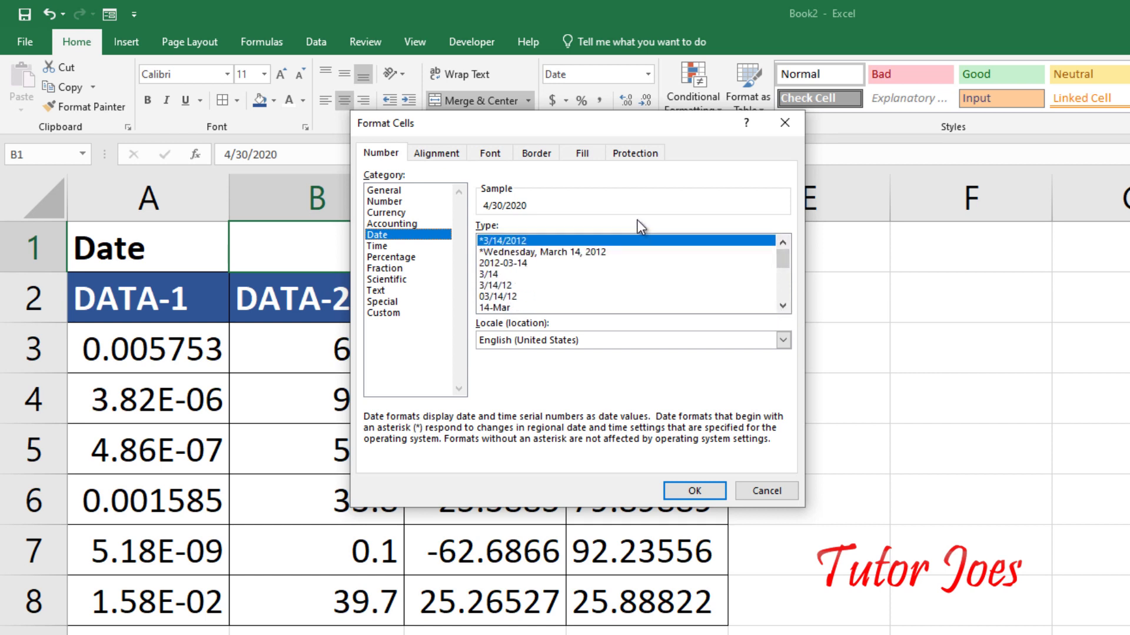
pyautogui.click(498, 252)
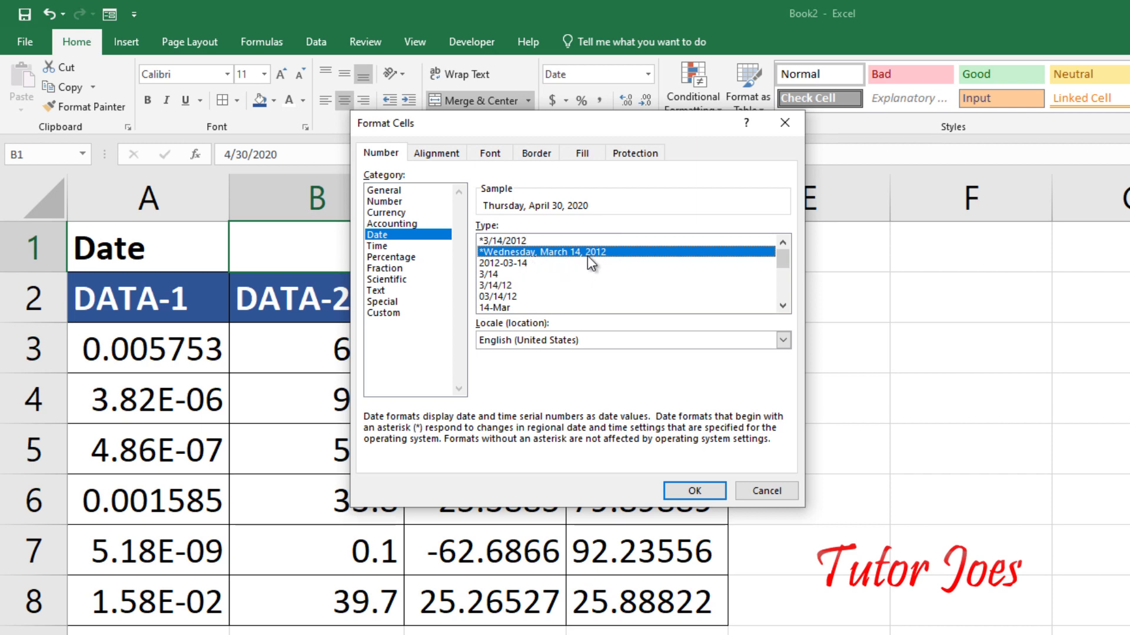
pyautogui.click(703, 494)
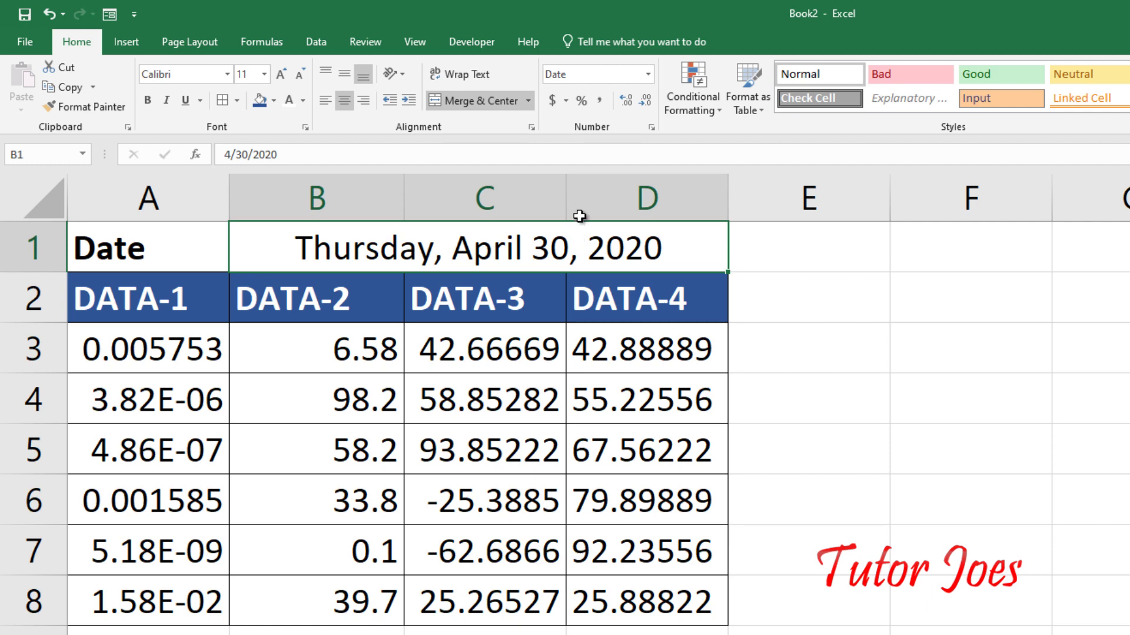
# Change the date format of B1 to the 14-Mar-2012 type.
pyautogui.click(647, 76)
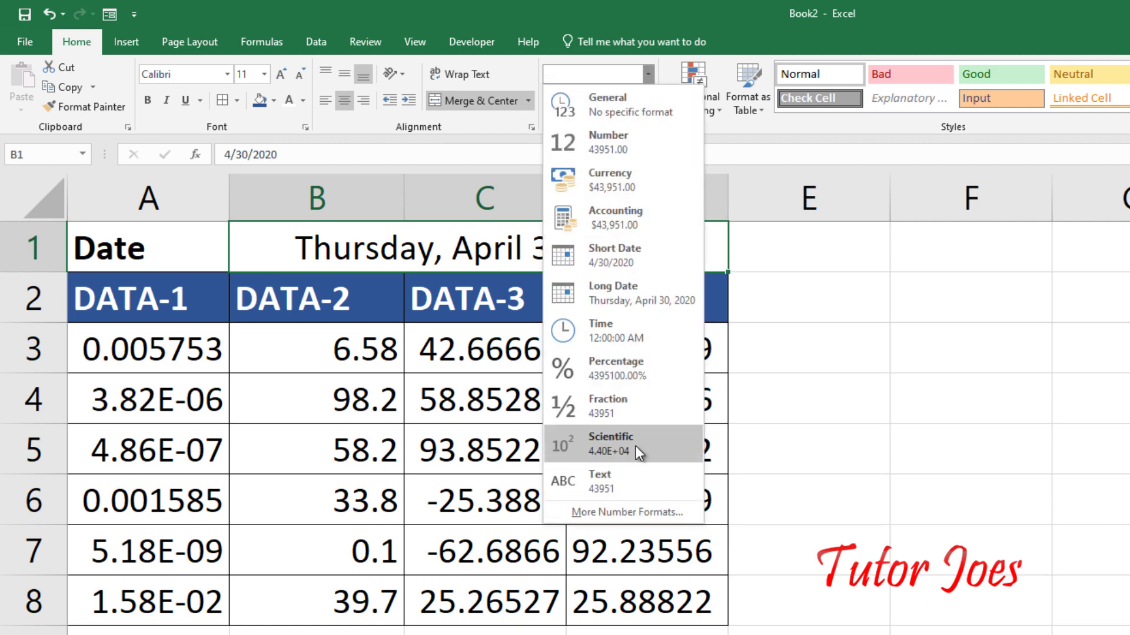
pyautogui.click(642, 511)
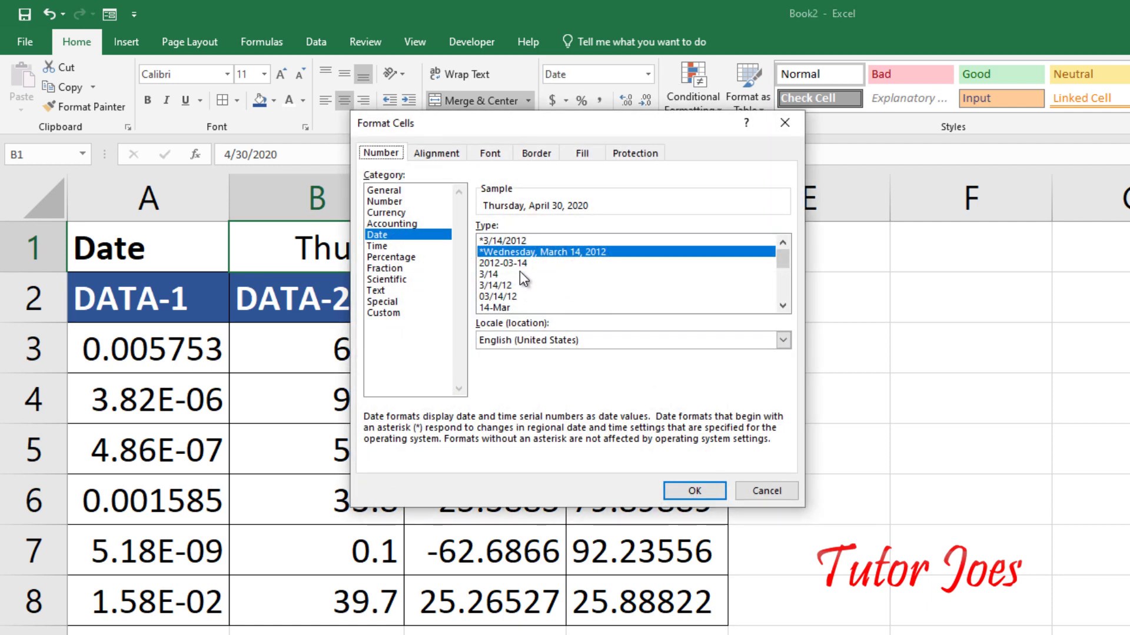
pyautogui.click(539, 264)
pyautogui.scroll(-3, 555, 272)
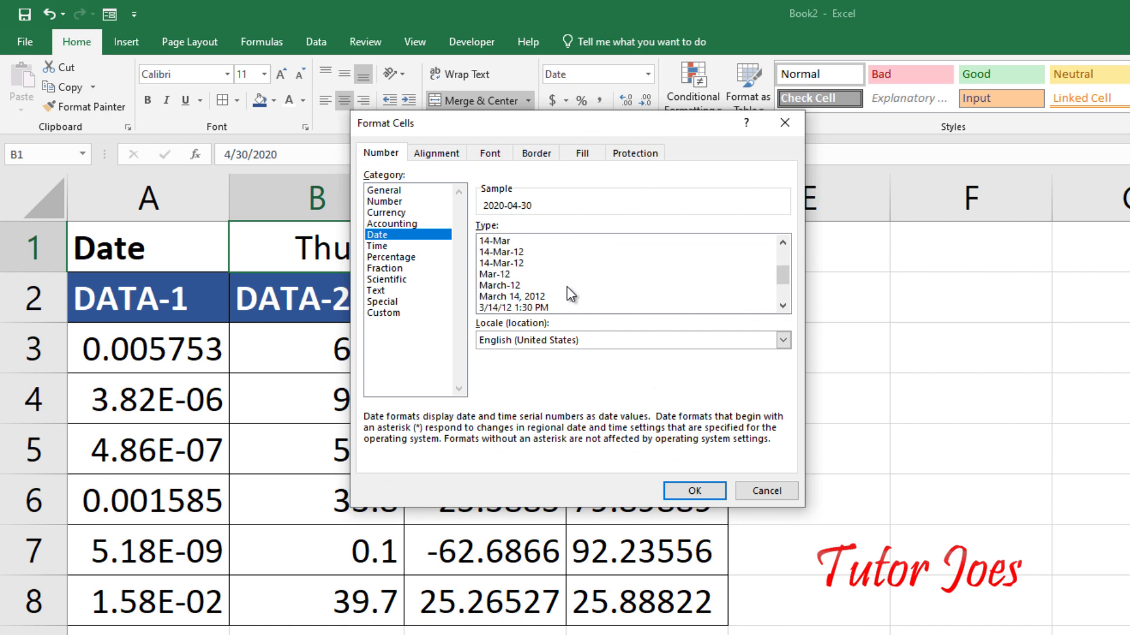
pyautogui.scroll(-1, 516, 287)
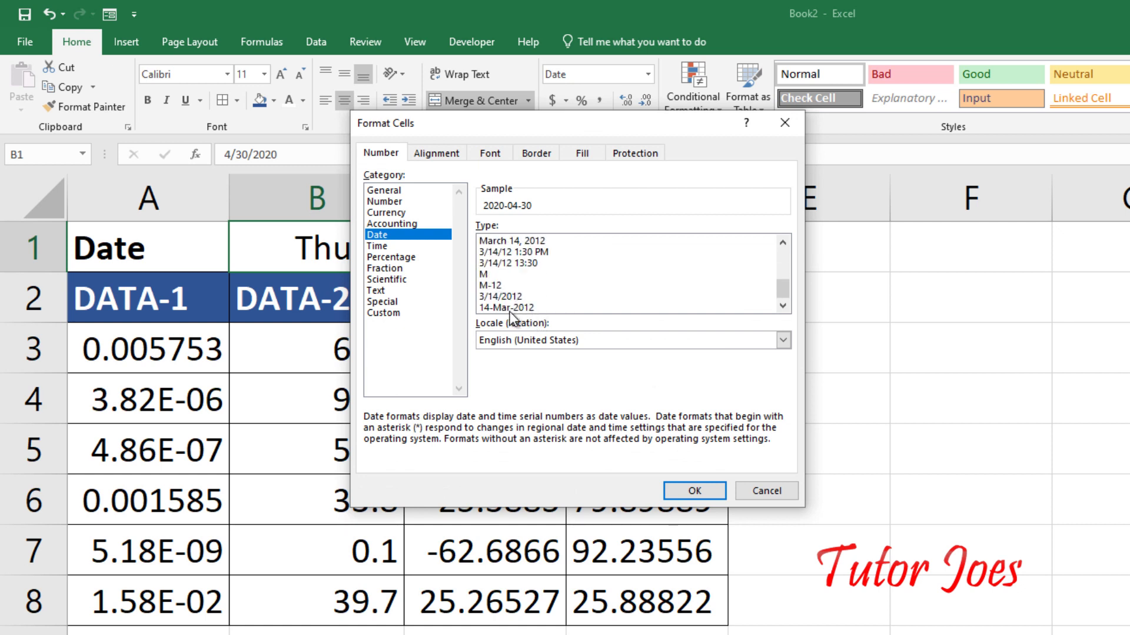
pyautogui.click(510, 308)
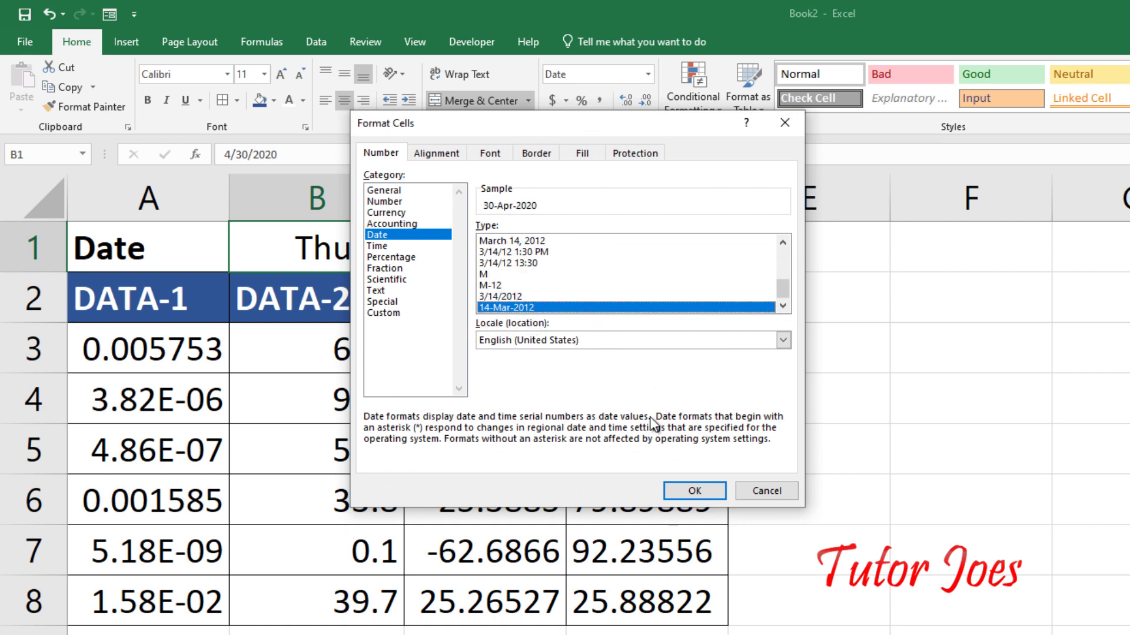
pyautogui.click(694, 490)
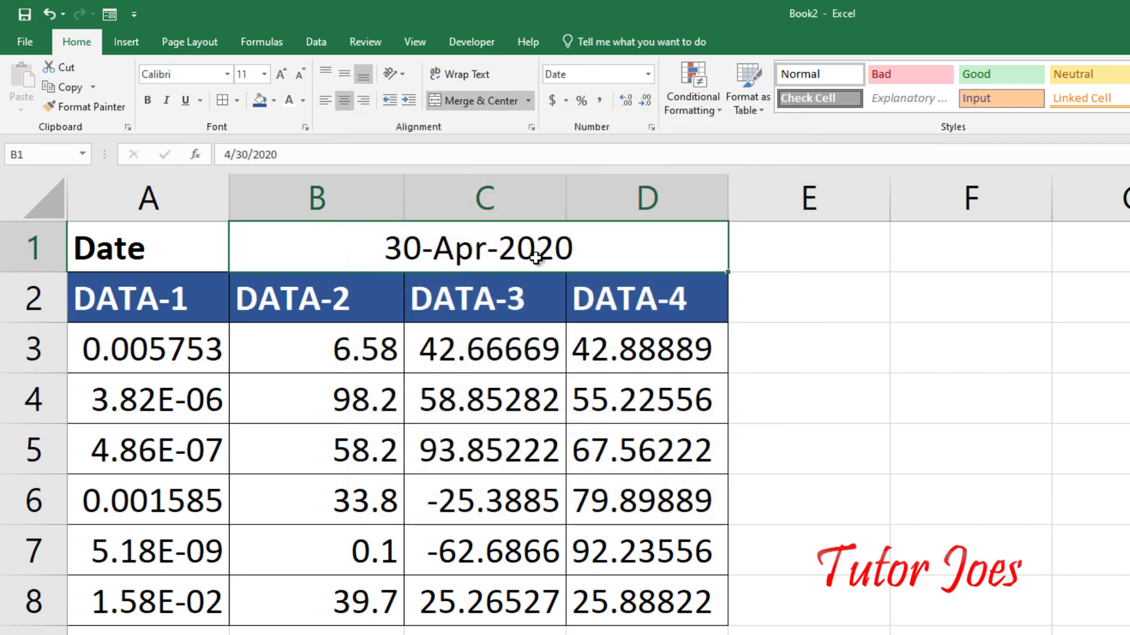
# Apply the custom number format mm/dd/yyyy to the date in B1, starting from the existing m/d/yyyy code.
pyautogui.click(650, 80)
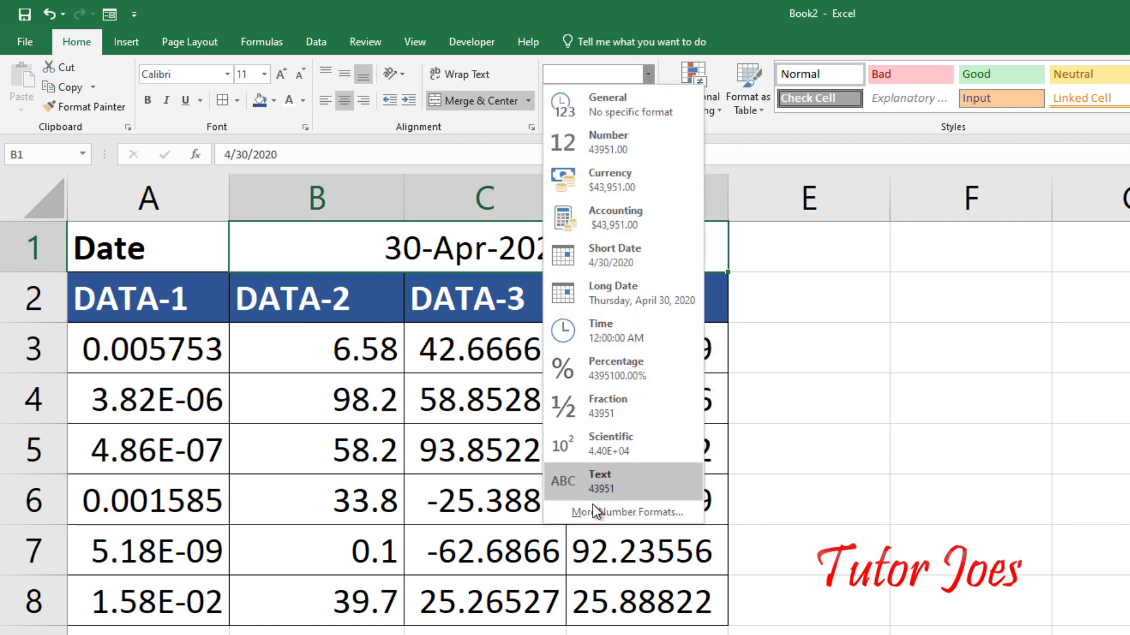
pyautogui.click(581, 490)
pyautogui.click(384, 312)
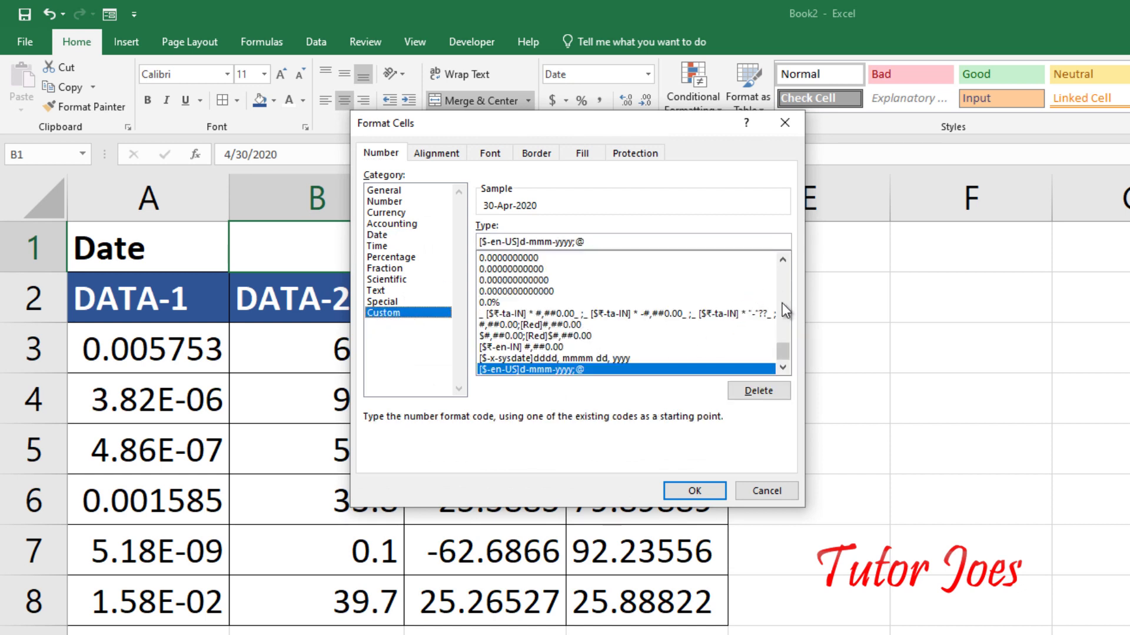
pyautogui.moveTo(779, 352); pyautogui.dragTo(775, 302)
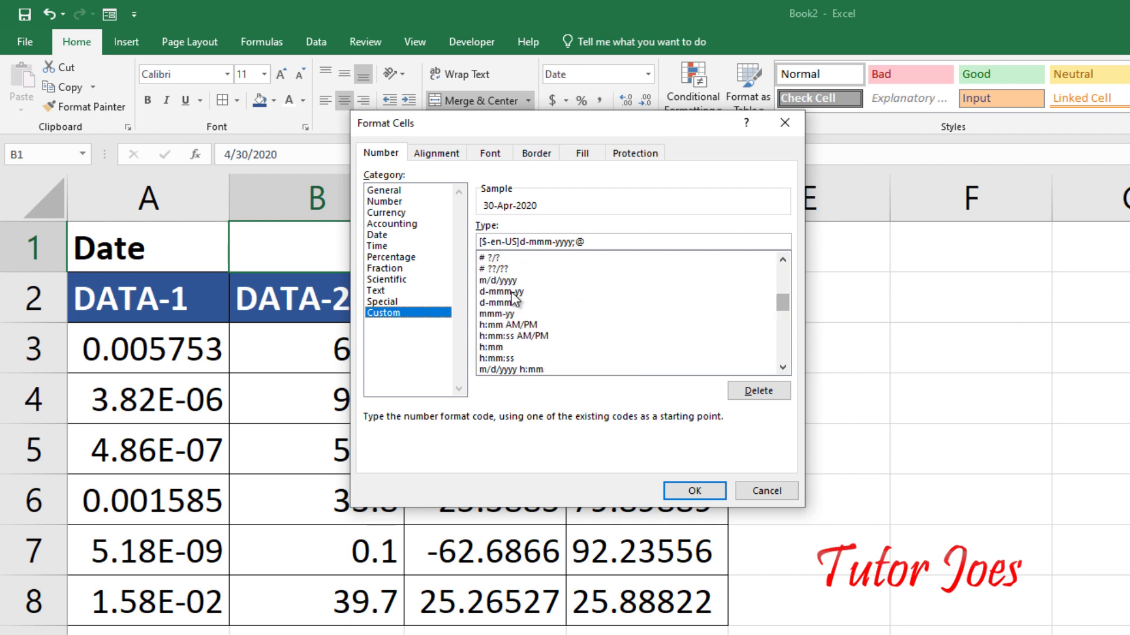
pyautogui.click(505, 281)
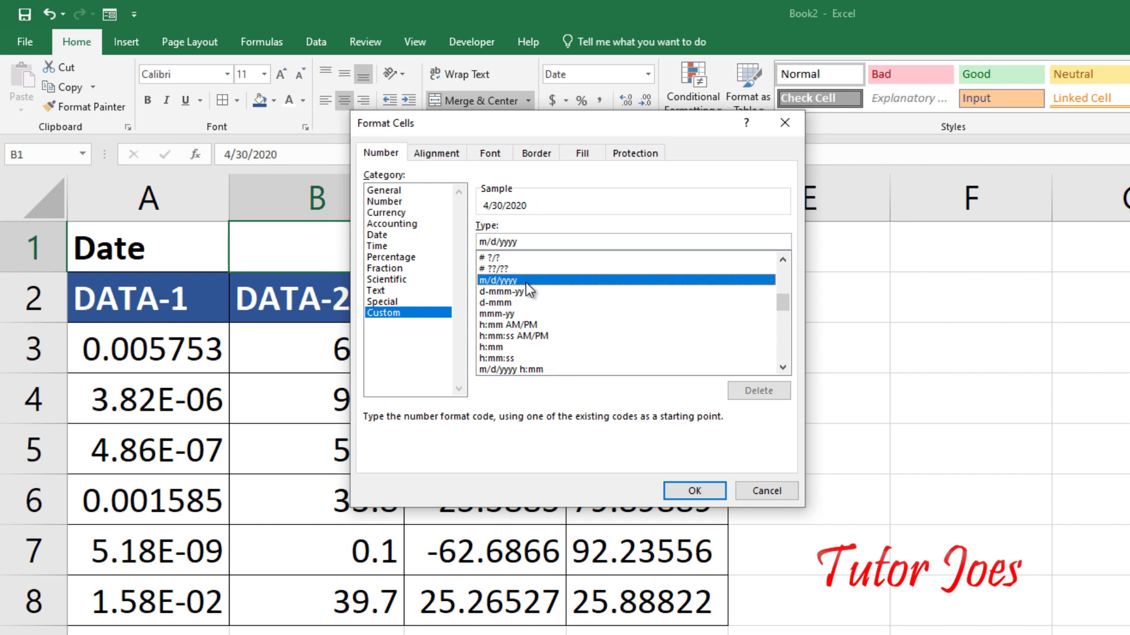
pyautogui.click(482, 242)
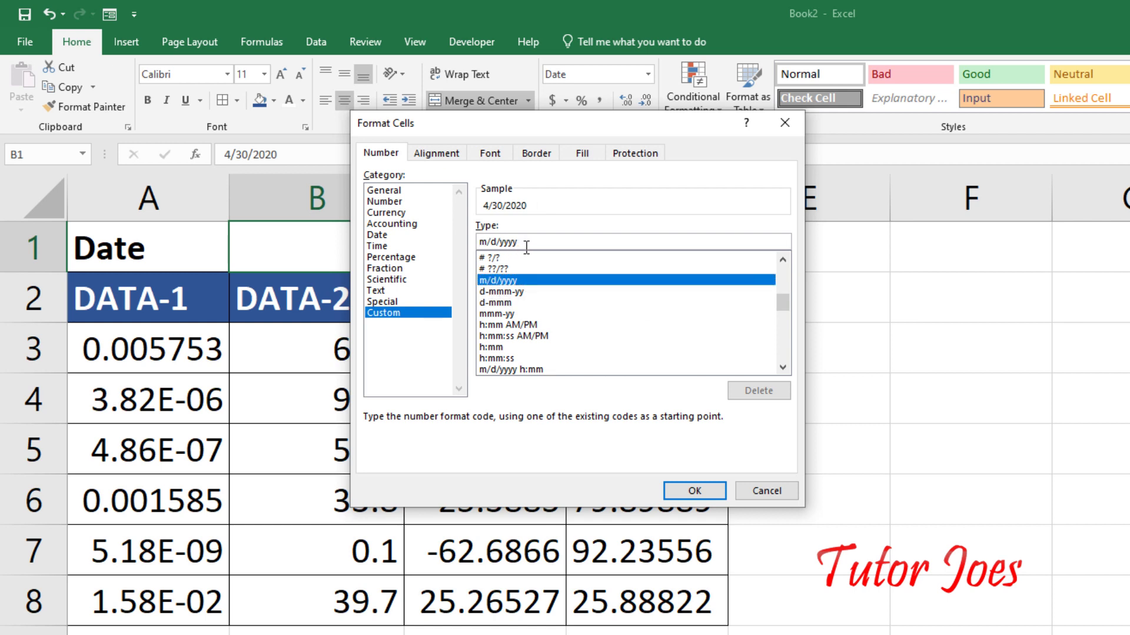
pyautogui.write('m')
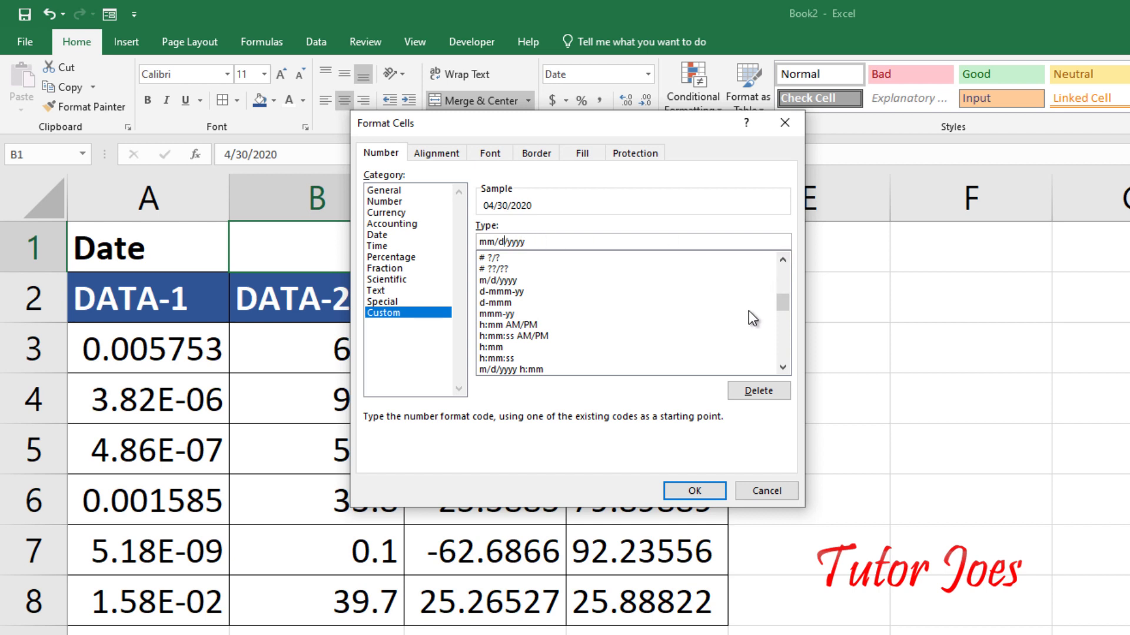
pyautogui.write('d')
pyautogui.click(694, 491)
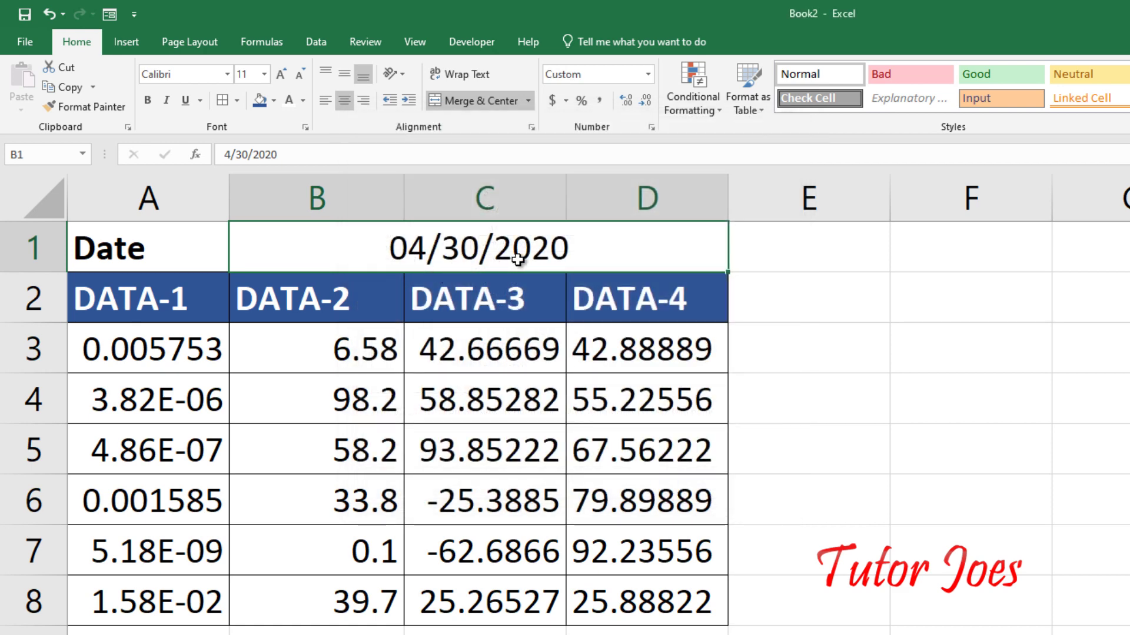
# Reorder the custom format code of the date in B1 to dd/mm/yyyy.
pyautogui.click(648, 74)
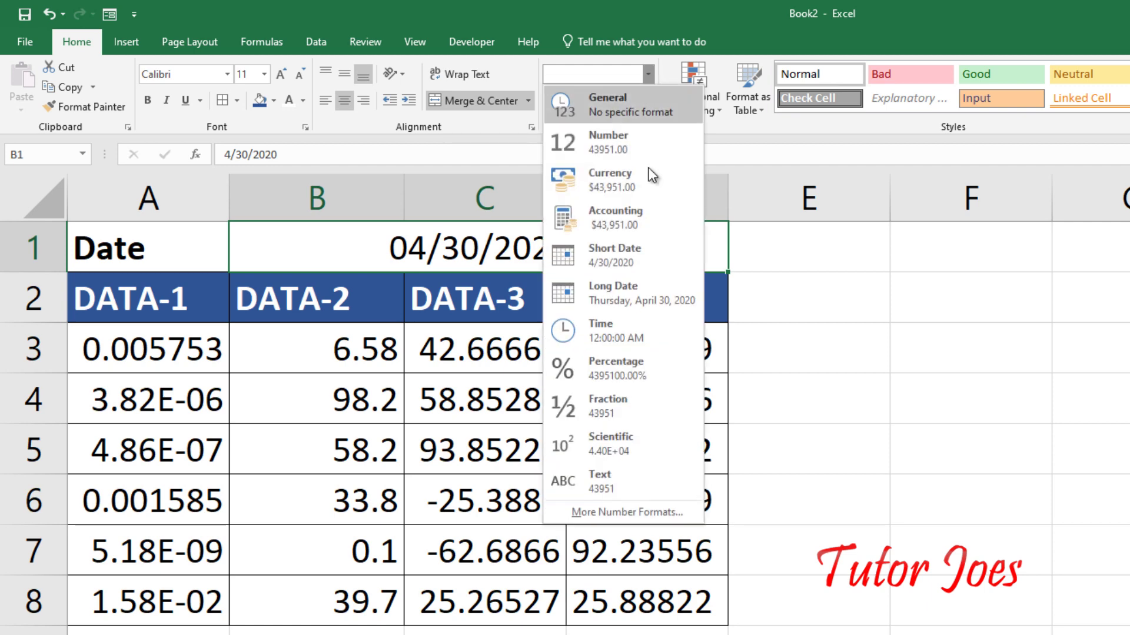
pyautogui.click(647, 512)
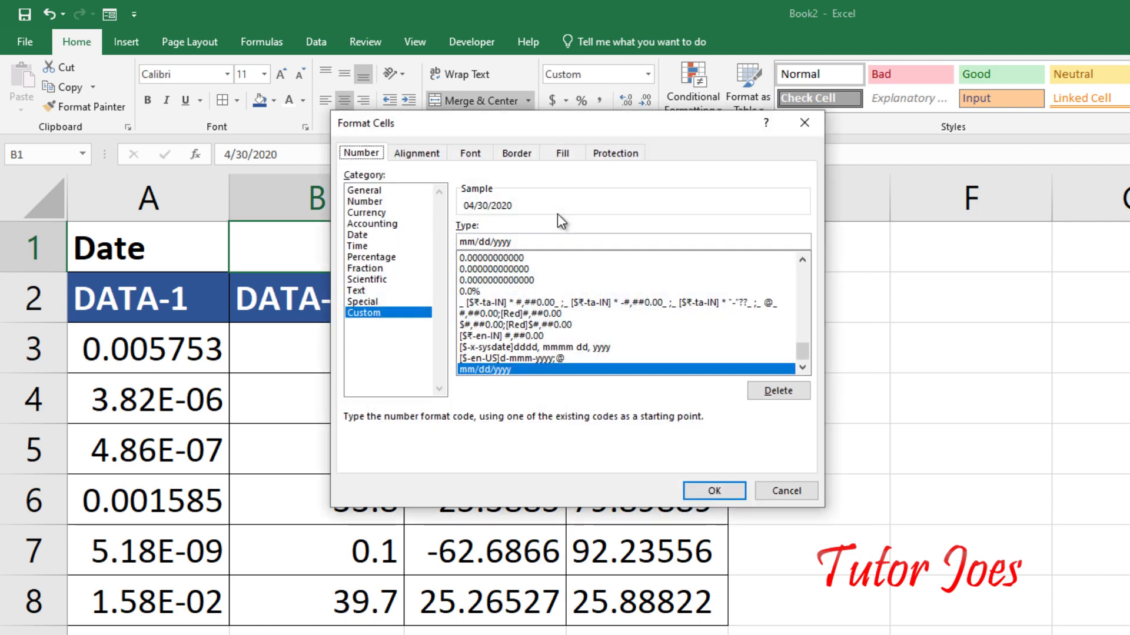
pyautogui.click(492, 240)
pyautogui.press('BackSpace')
pyautogui.press('BackSpace')
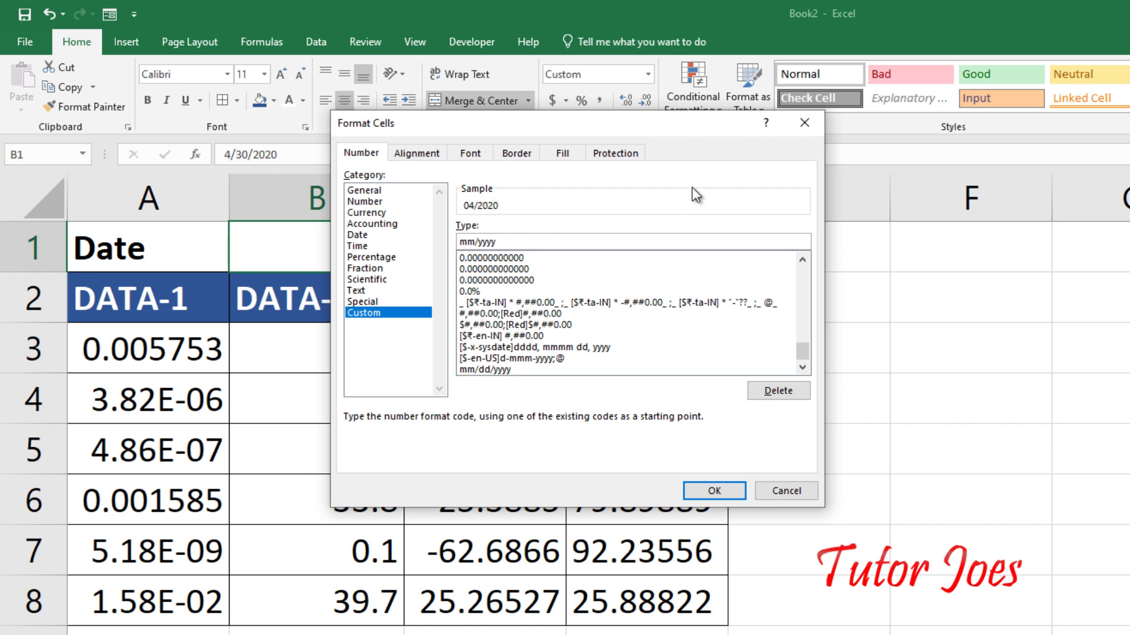
pyautogui.write('dd/')
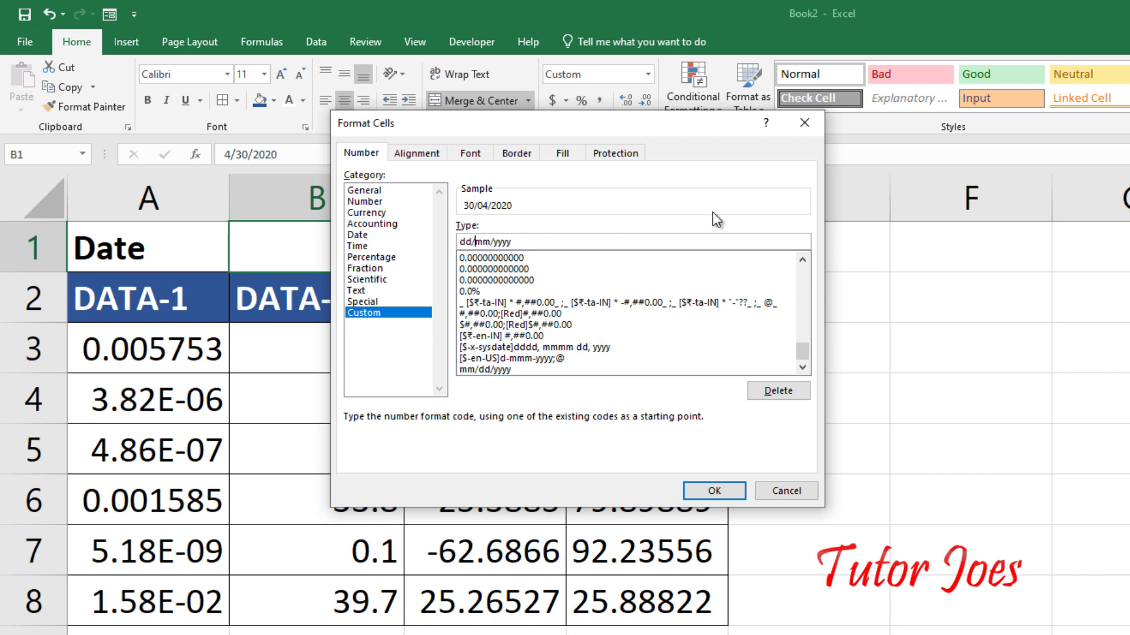
pyautogui.click(699, 493)
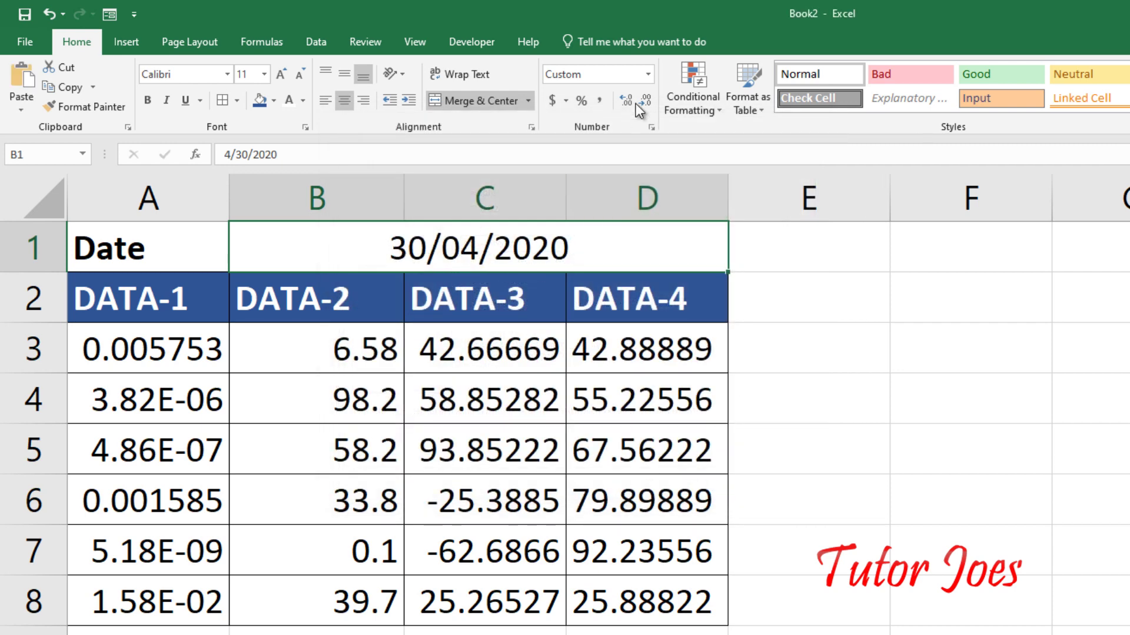
# Replace the slashes in B1's custom date format with hyphens to make it dd-mm-yyyy.
pyautogui.click(648, 74)
pyautogui.click(609, 510)
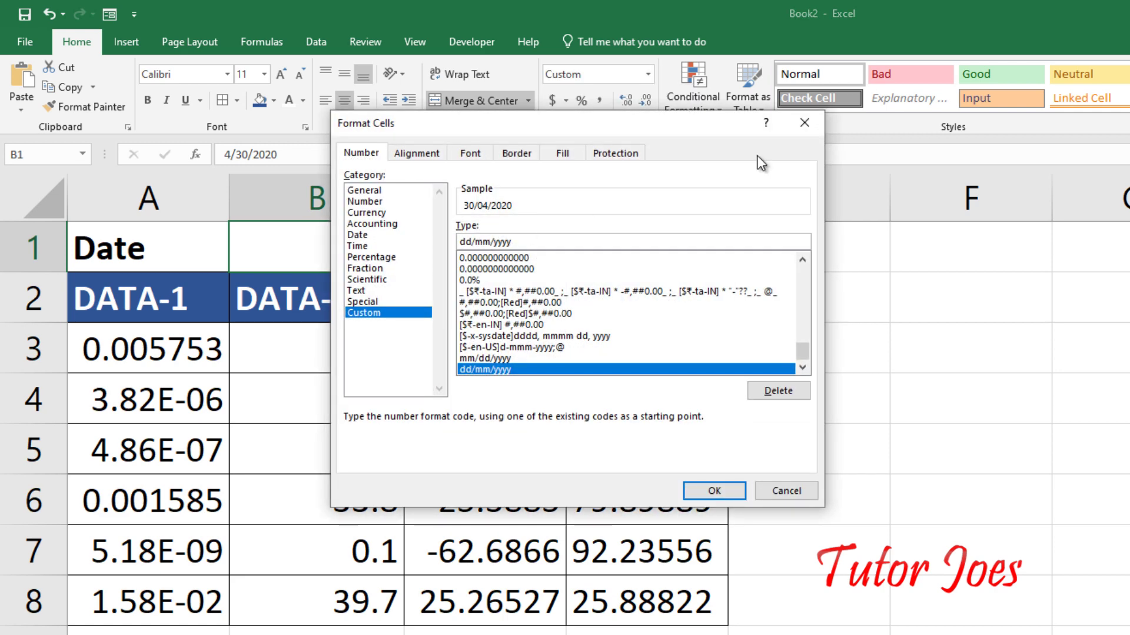
pyautogui.press('Delete')
pyautogui.write('-')
pyautogui.press('Right')
pyautogui.press('Right')
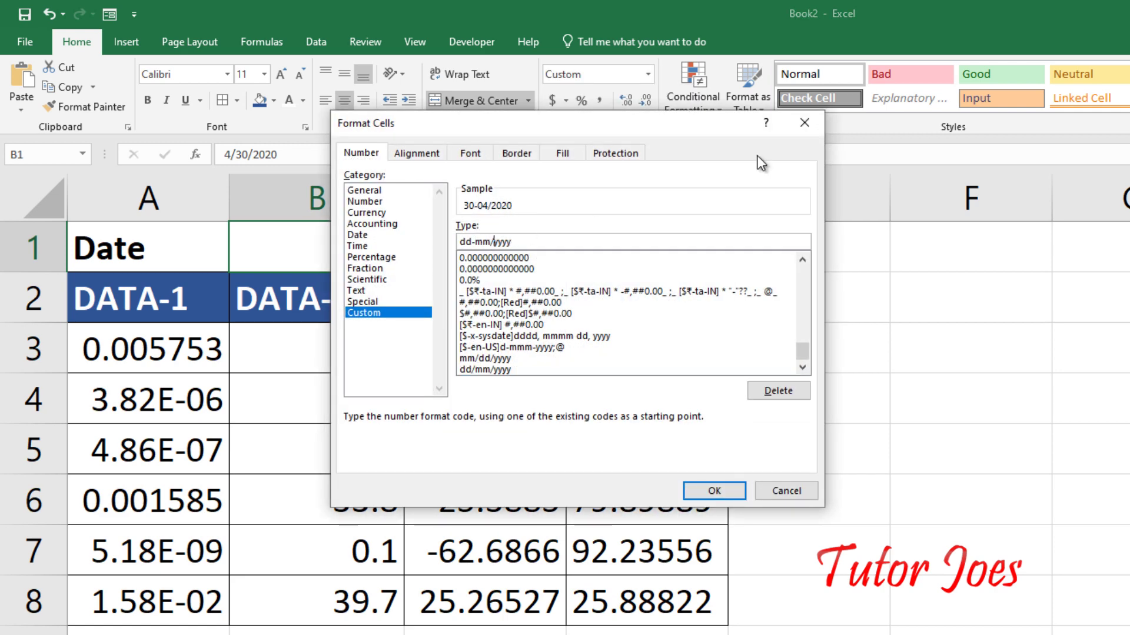
pyautogui.press('BackSpace')
pyautogui.write('-')
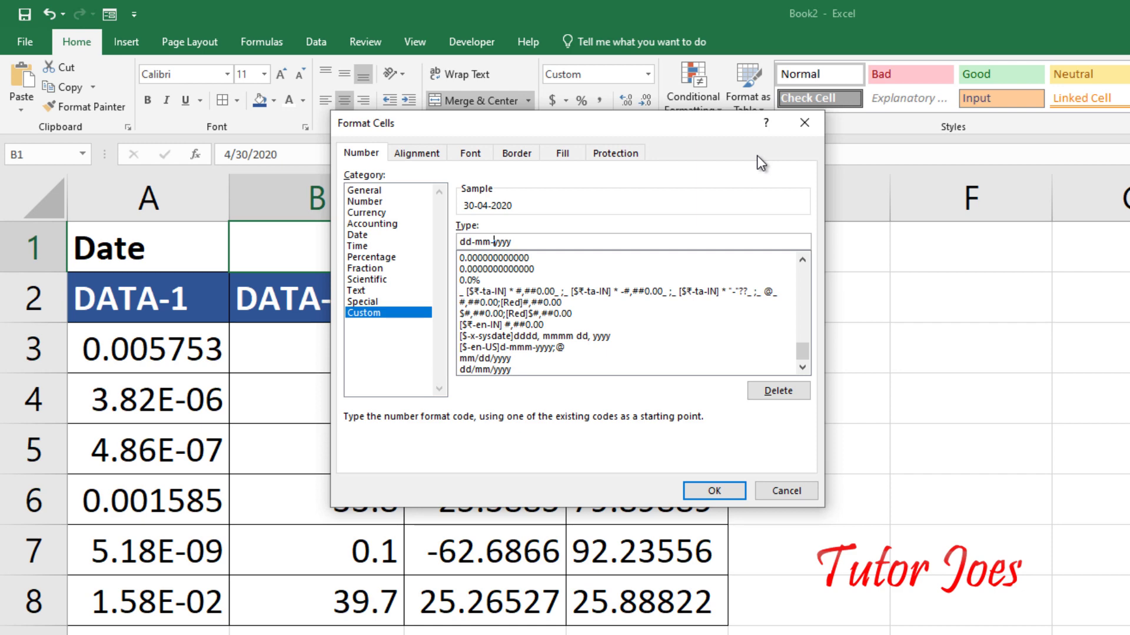
pyautogui.click(714, 491)
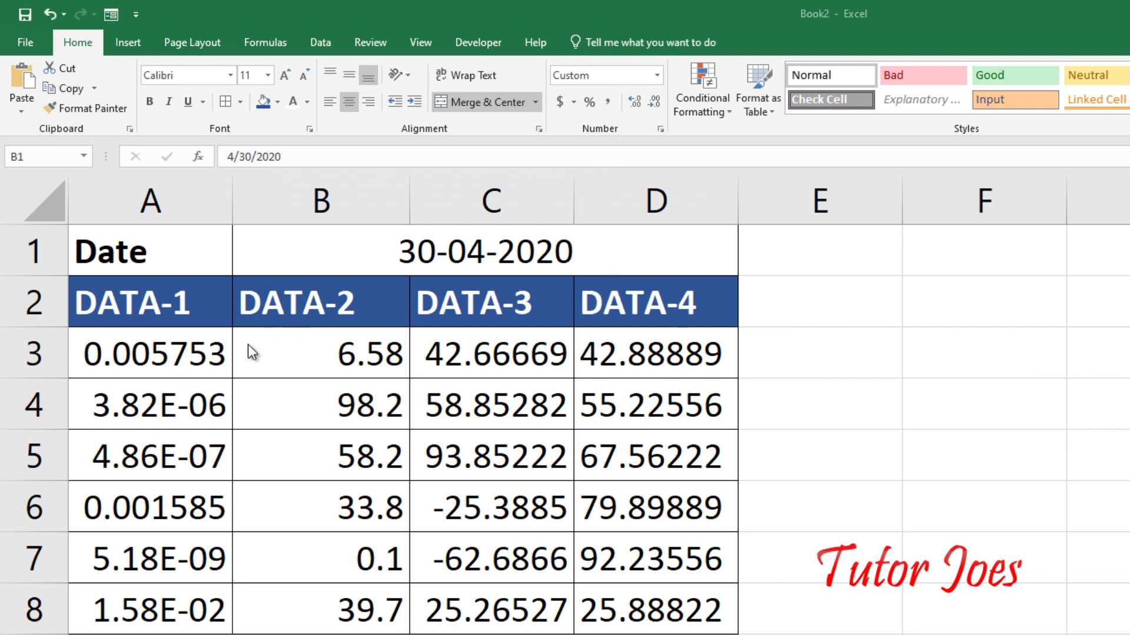
# Format the DATA-1 values in A3:A8 as Number.
pyautogui.click(159, 350)
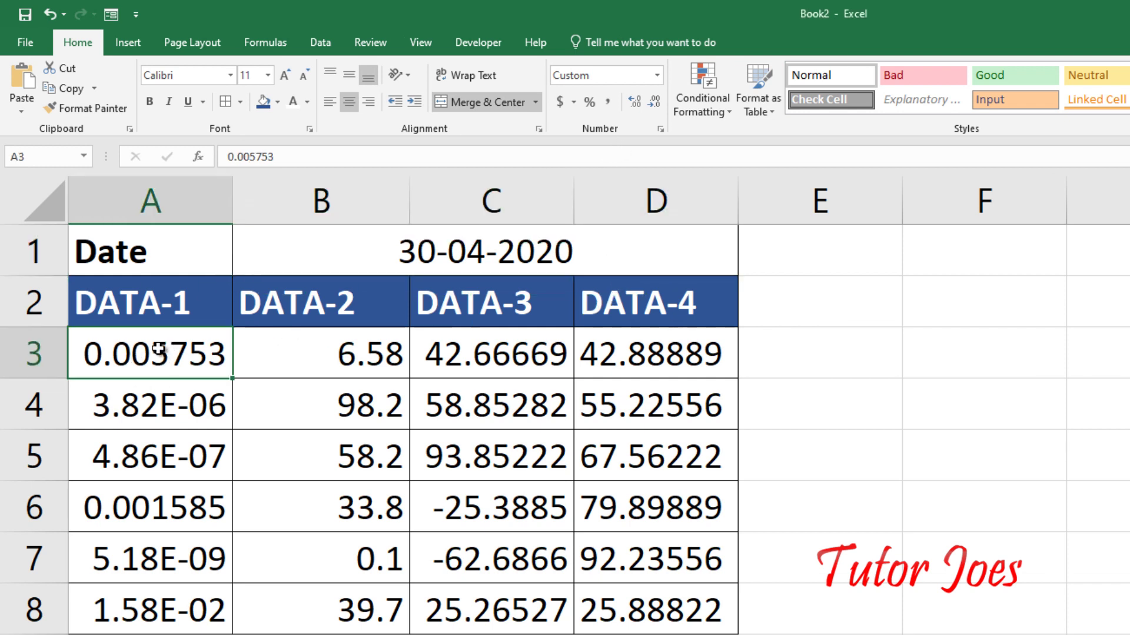
pyautogui.moveTo(159, 350); pyautogui.dragTo(153, 612)
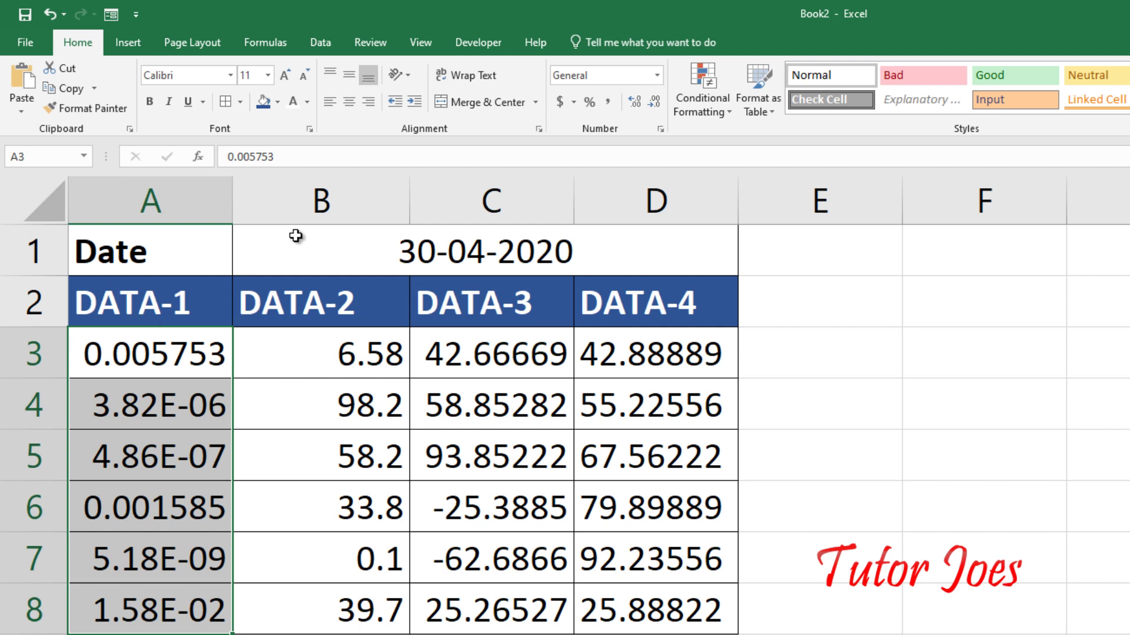
pyautogui.rightClick(152, 390)
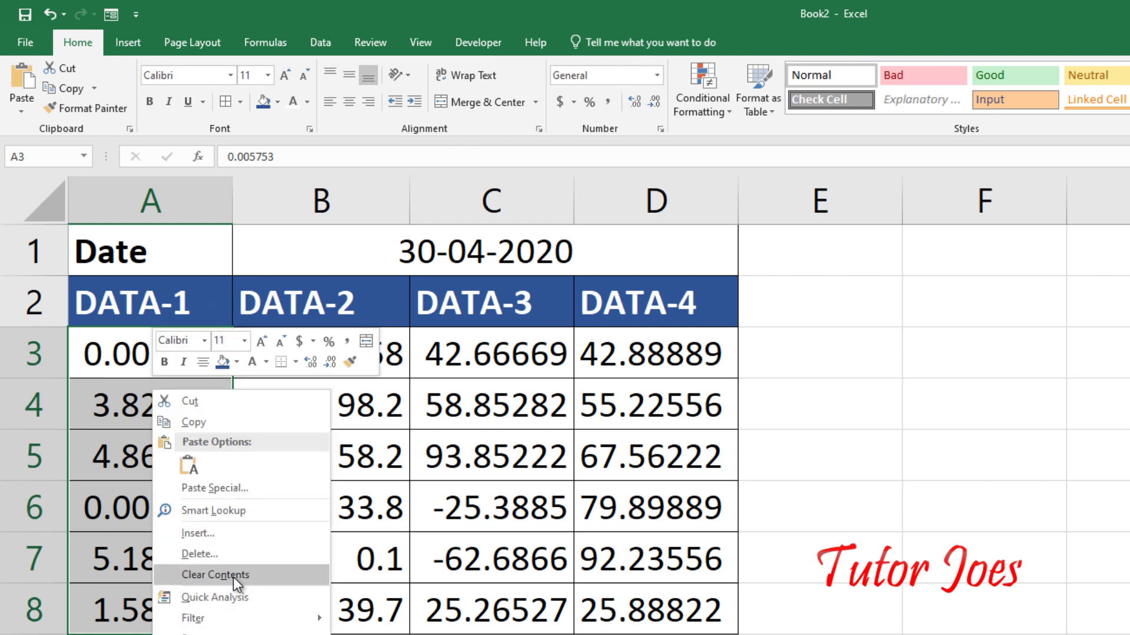
pyautogui.click(657, 76)
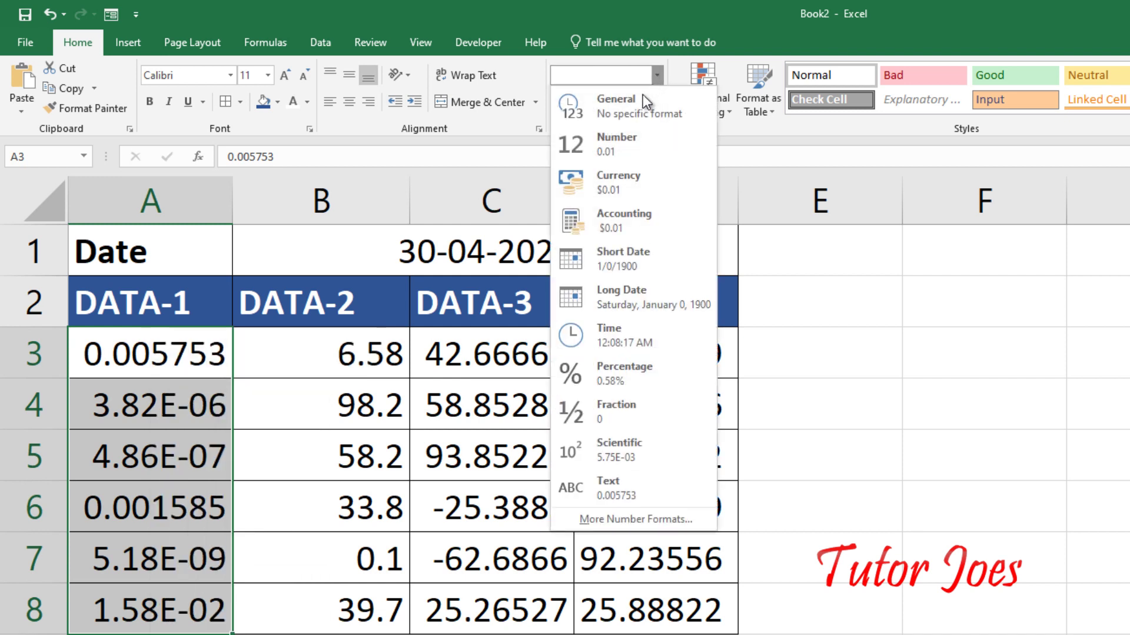
pyautogui.click(620, 139)
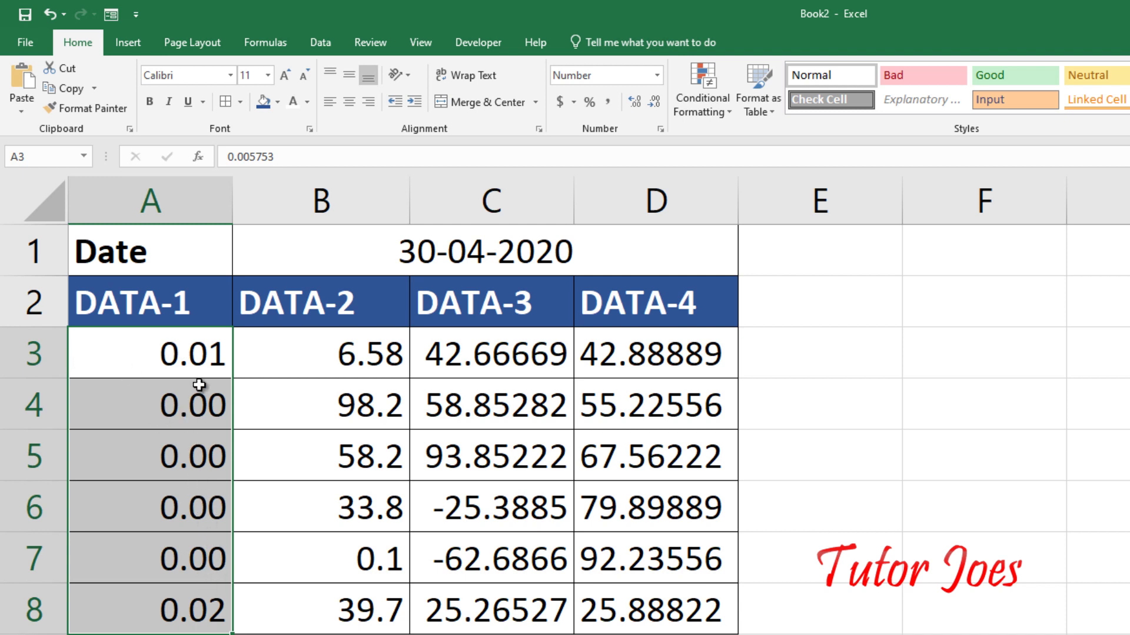
# Increase the DATA-1 values in A3:A8 to six decimal places and autofit column A.
pyautogui.doubleClick(641, 104)
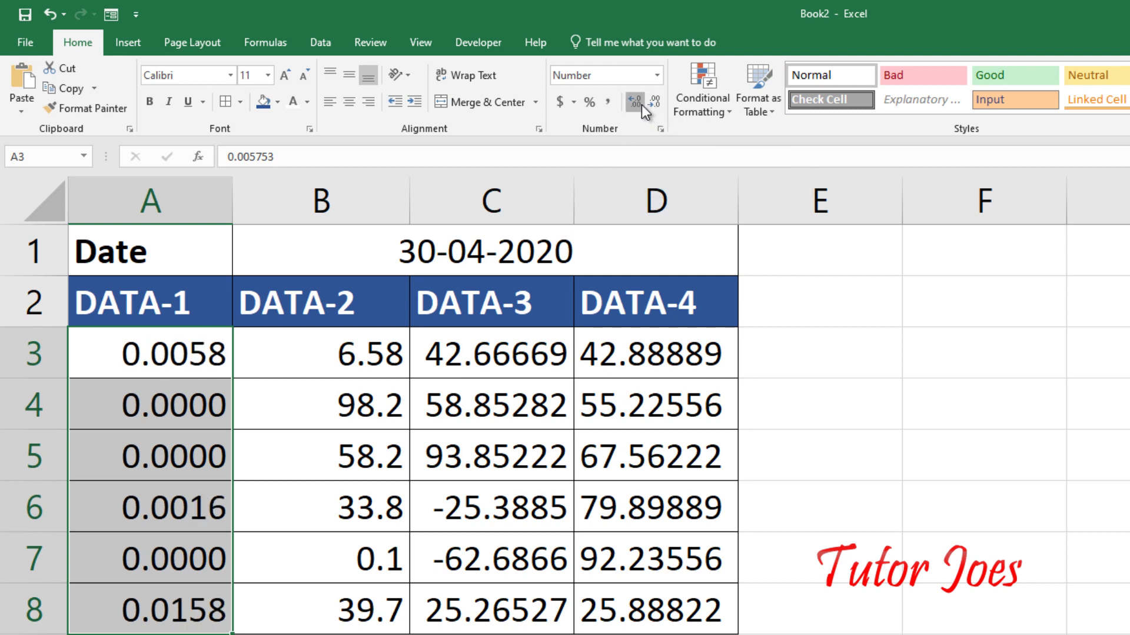
pyautogui.click(641, 104)
pyautogui.click(641, 104)
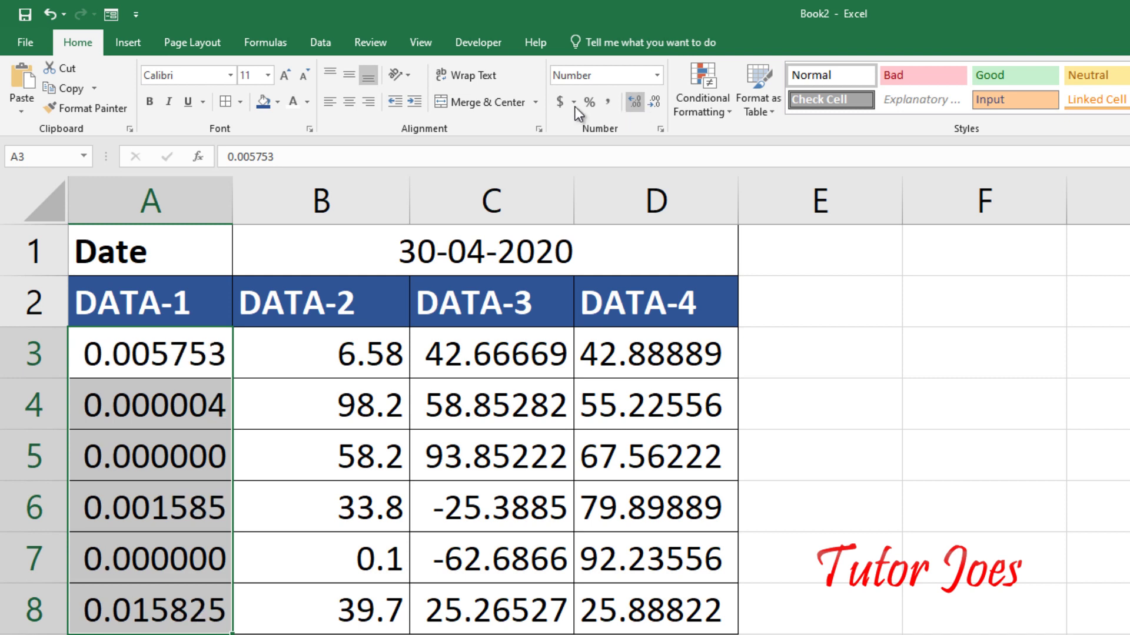
pyautogui.doubleClick(233, 194)
# Increase the decimals of the DATA-1 values to 14 places and reduce them back to 12.
pyautogui.click(635, 104)
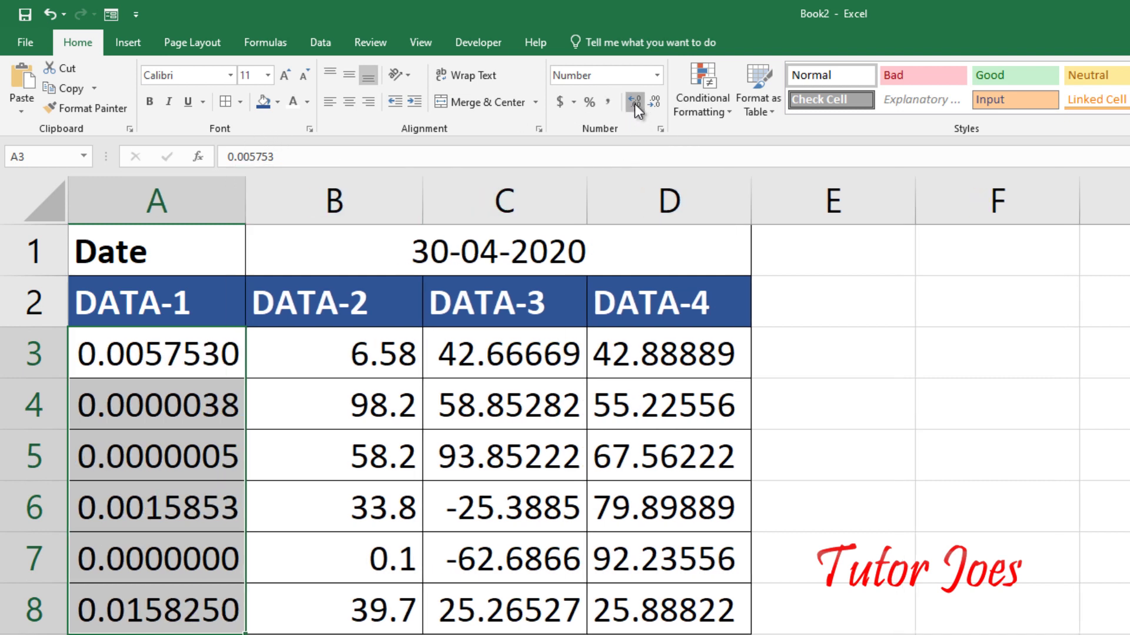
pyautogui.doubleClick(634, 104)
pyautogui.doubleClick(635, 104)
pyautogui.click(634, 104)
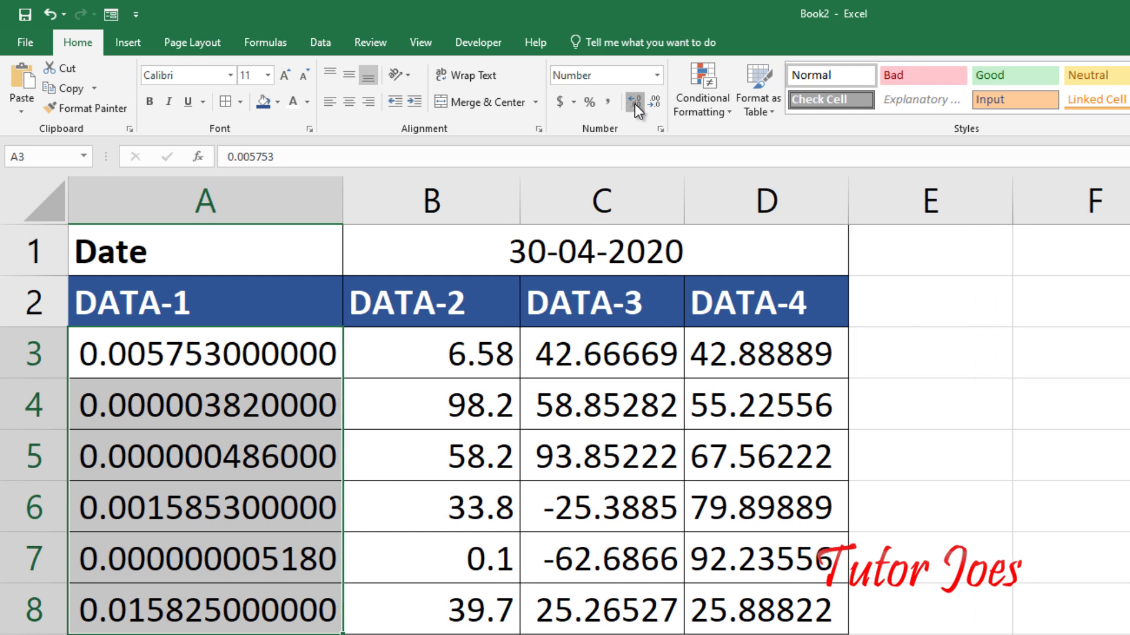
pyautogui.doubleClick(634, 104)
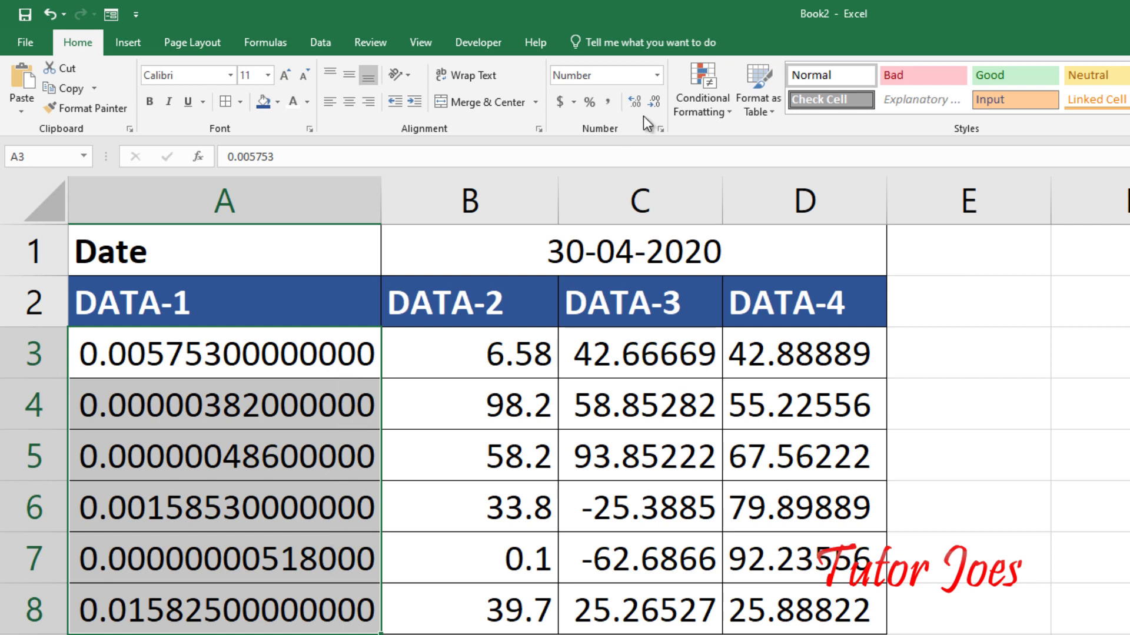
pyautogui.click(655, 105)
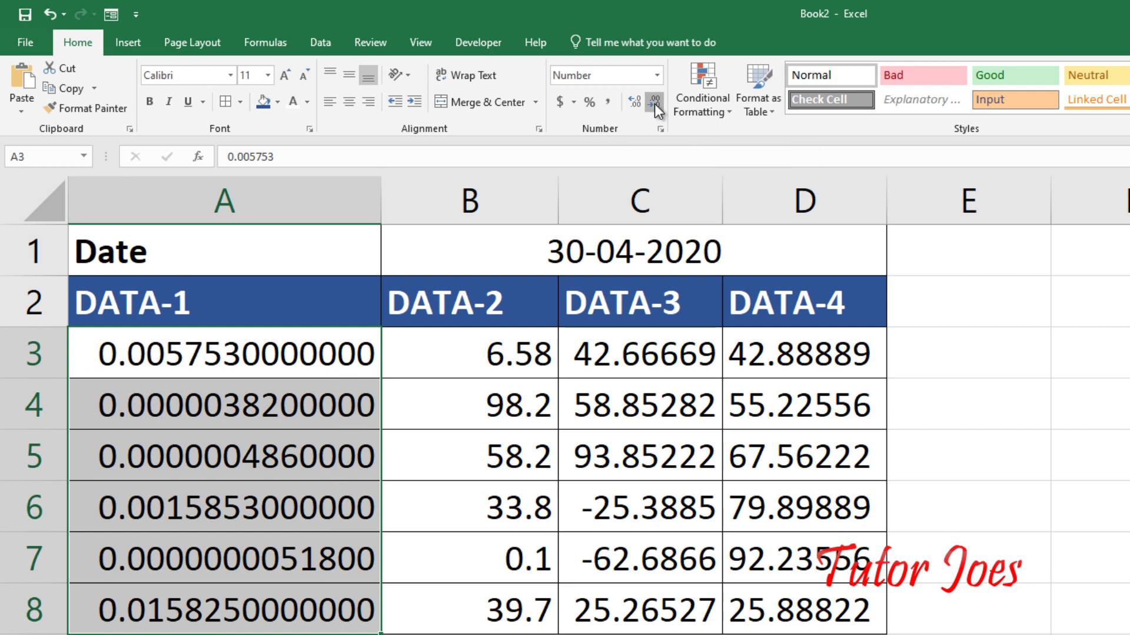
pyautogui.click(654, 103)
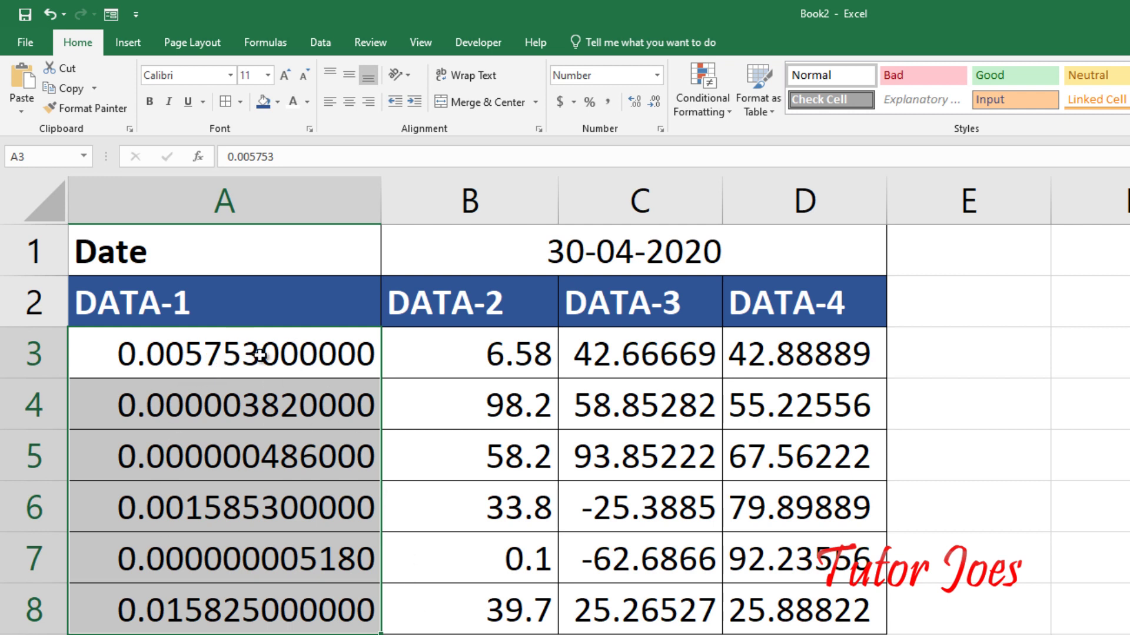
# Apply the Scientific number format to the DATA-1 values in A3:A8.
pyautogui.click(658, 76)
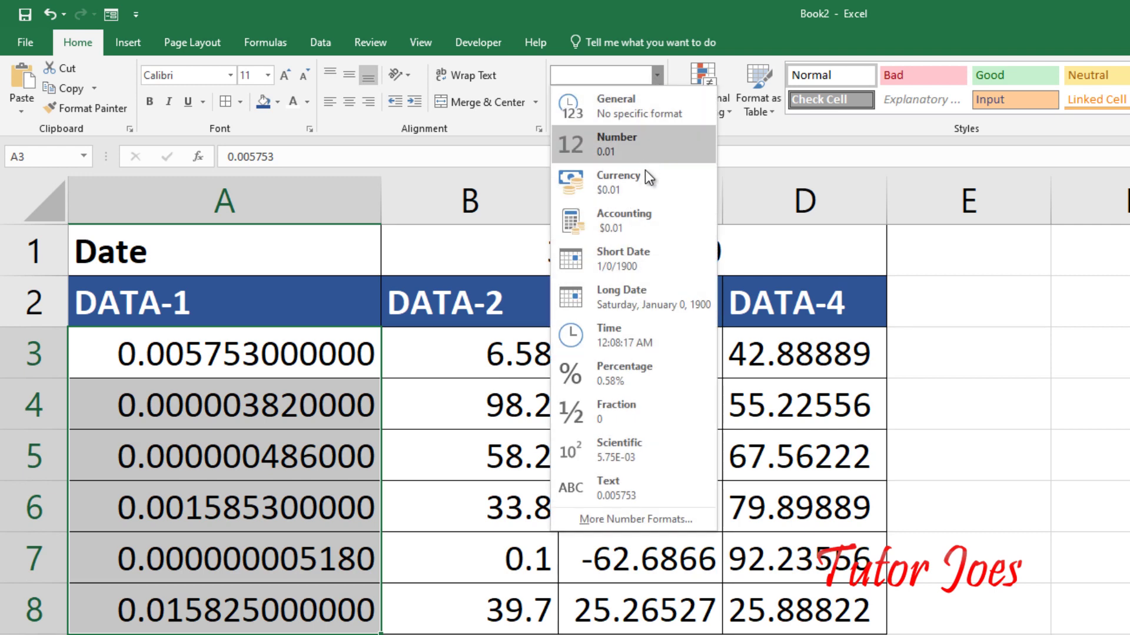
pyautogui.click(647, 448)
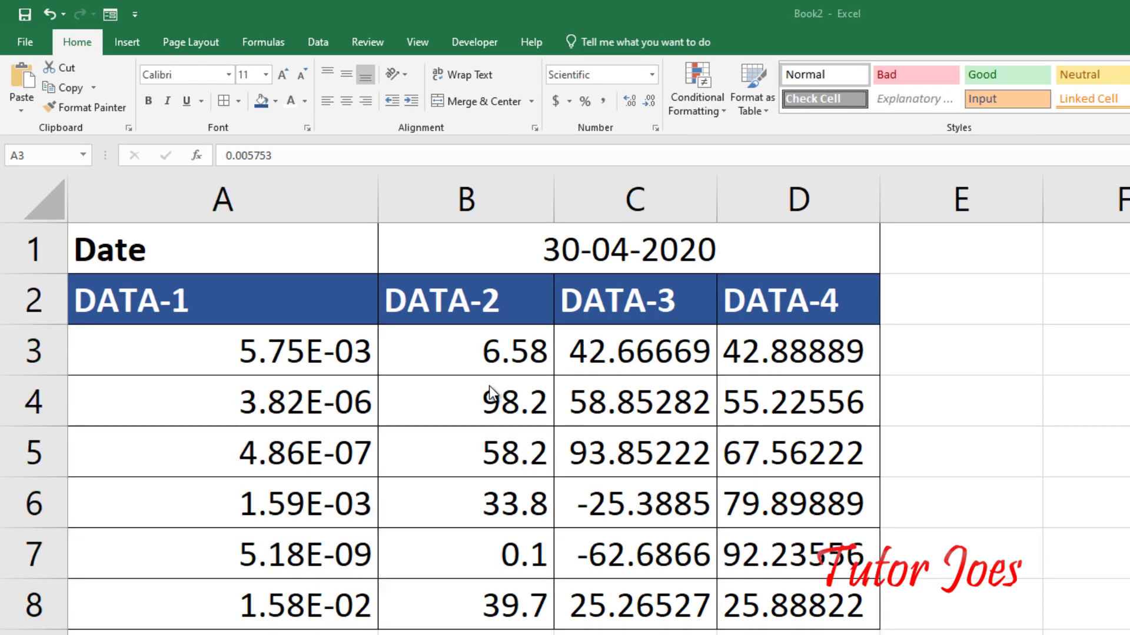
# Format the DATA-2 values in B3:B8 as Percentage and apply Percent Style to show them without decimals.
pyautogui.click(486, 346)
pyautogui.moveTo(513, 347); pyautogui.dragTo(487, 602)
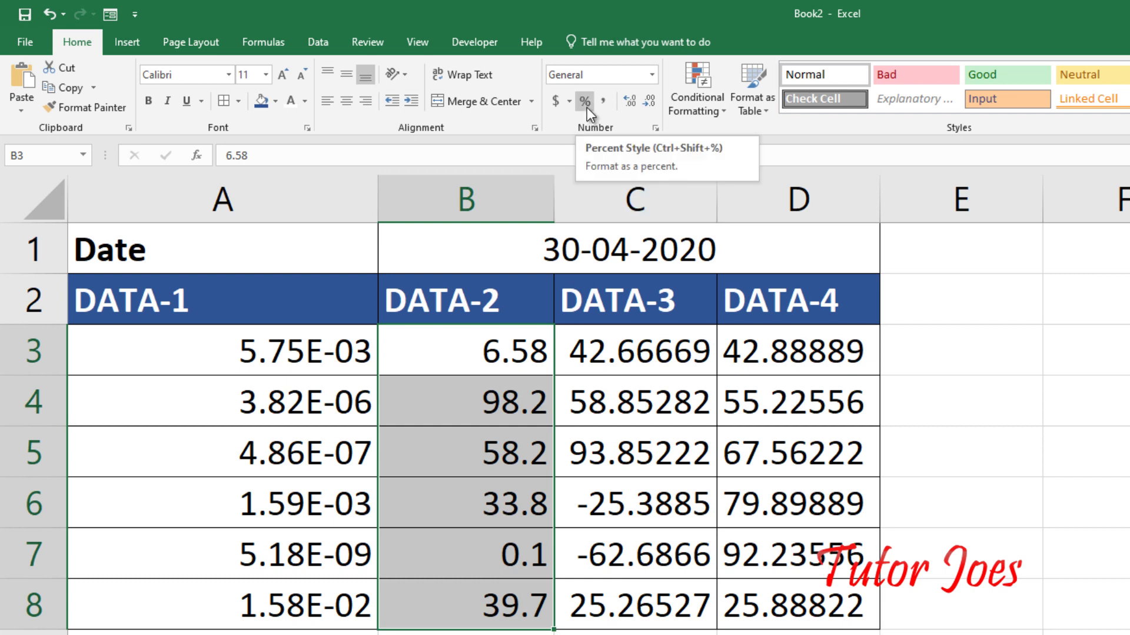
pyautogui.click(651, 75)
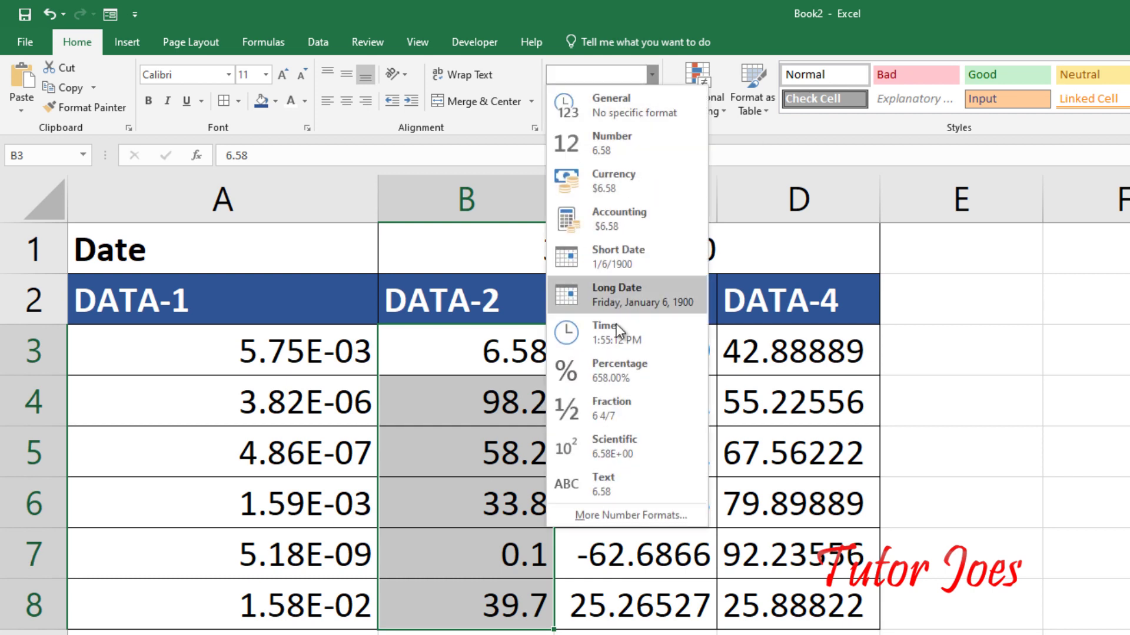
pyautogui.click(644, 380)
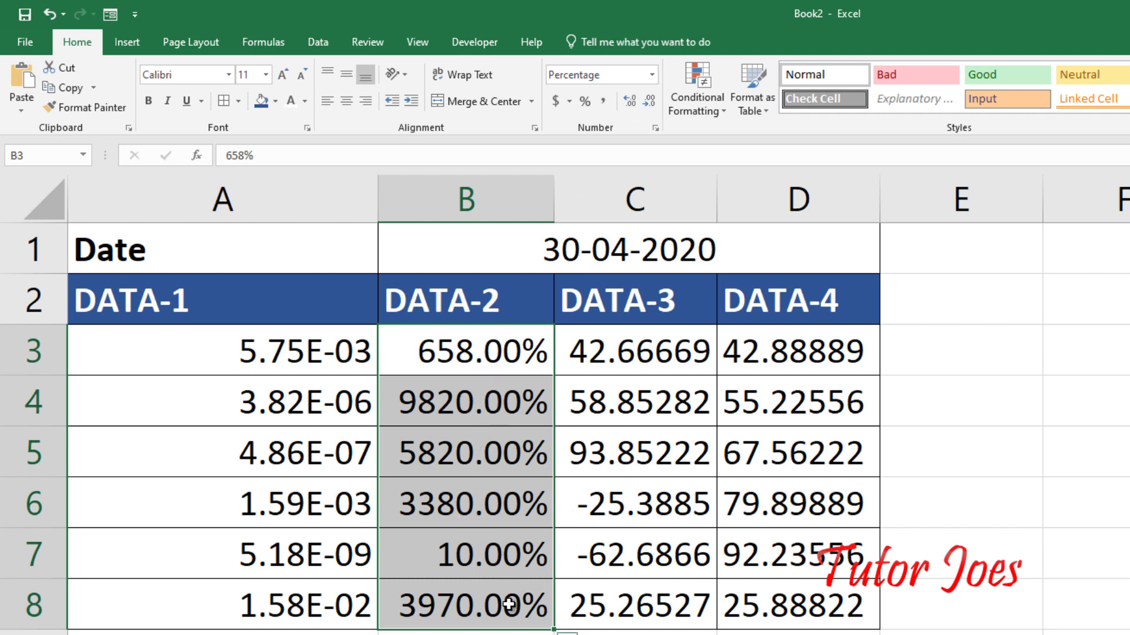
pyautogui.click(591, 105)
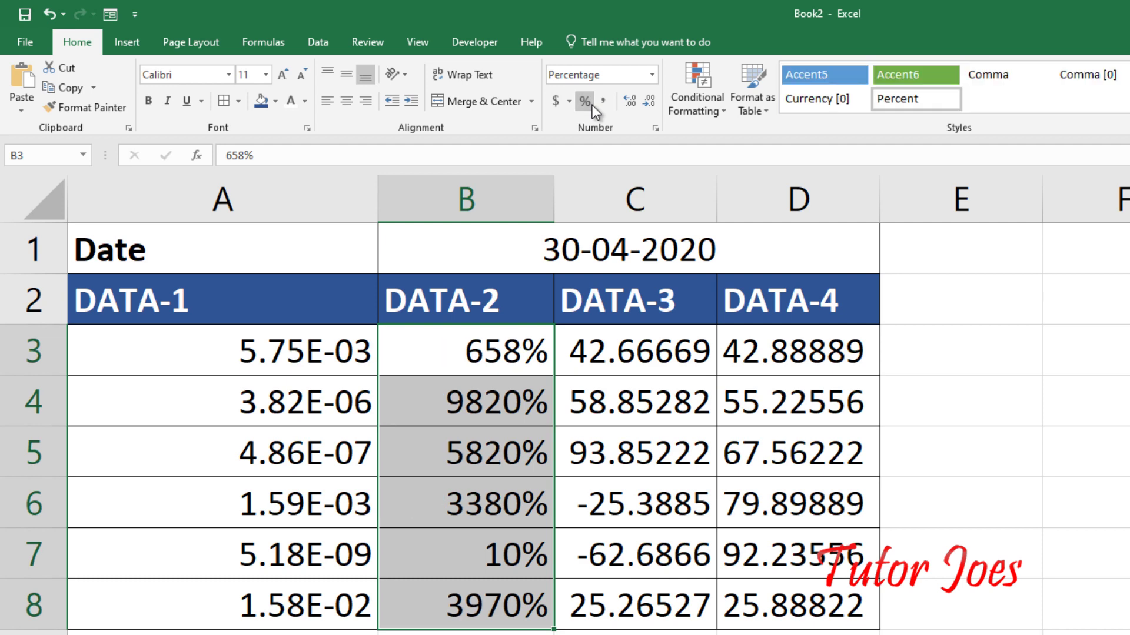
# Return the DATA-2 values in B3:B8 to the General number format.
pyautogui.click(651, 74)
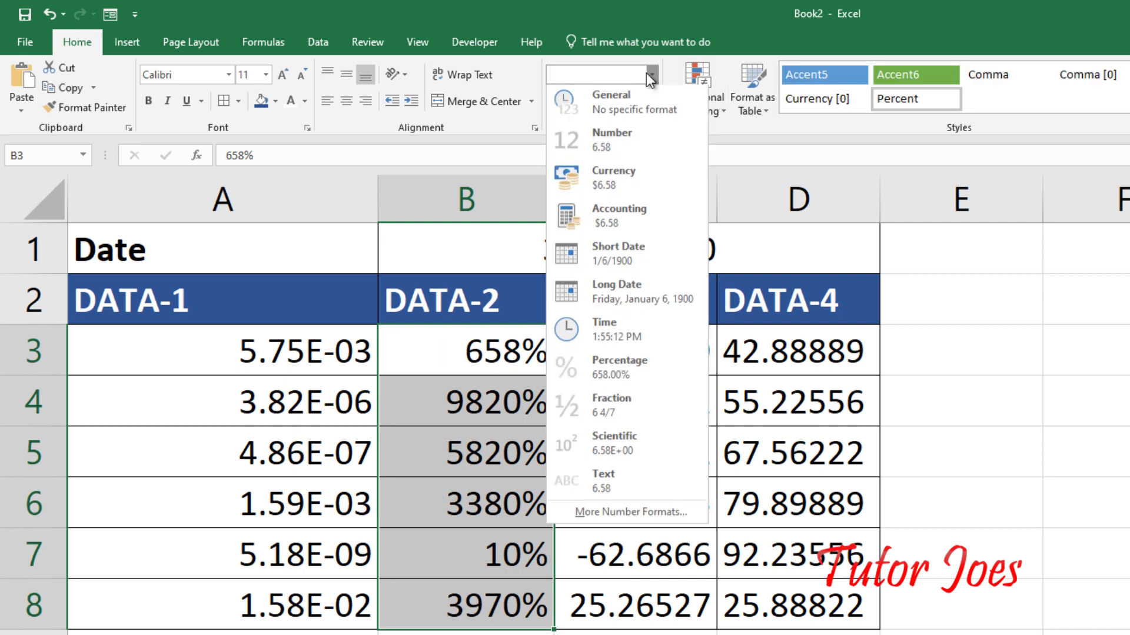
pyautogui.click(612, 99)
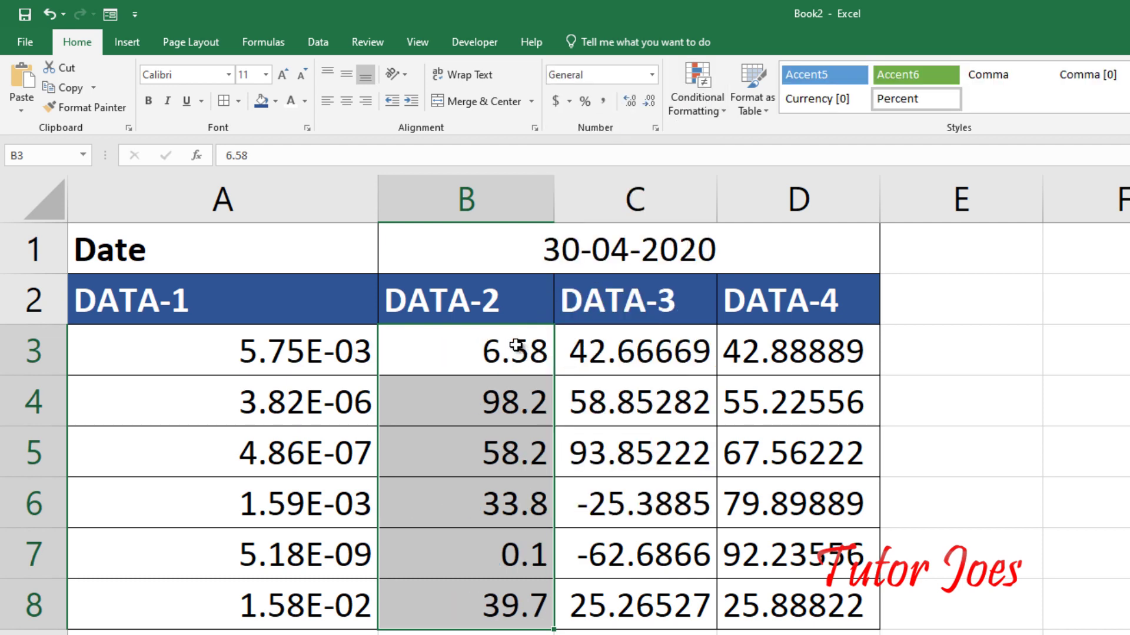
pyautogui.click(515, 369)
pyautogui.moveTo(514, 369); pyautogui.dragTo(507, 598)
# Insert blank cells at C2:C8, shifting the DATA-3 and DATA-4 cells right.
pyautogui.moveTo(556, 297); pyautogui.dragTo(585, 598)
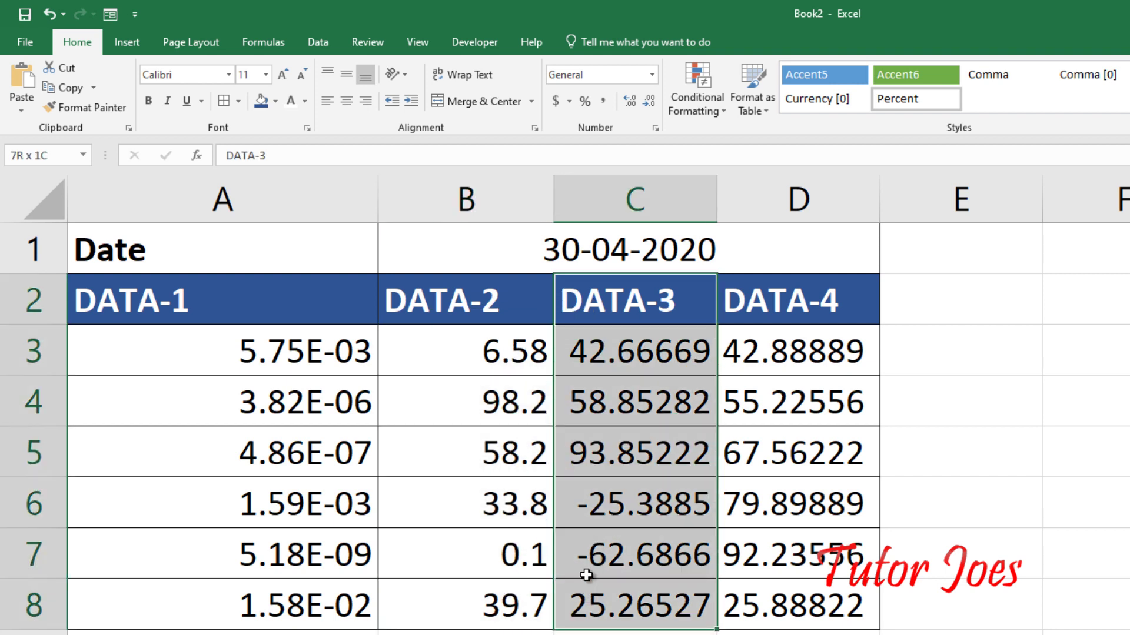
pyautogui.rightClick(596, 430)
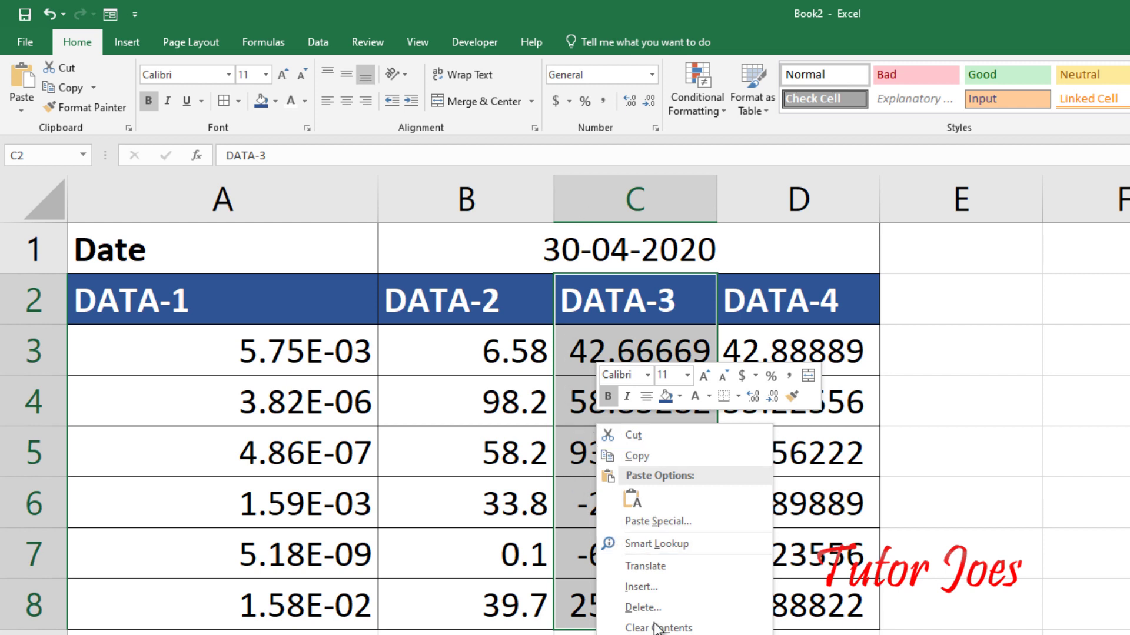
pyautogui.click(646, 587)
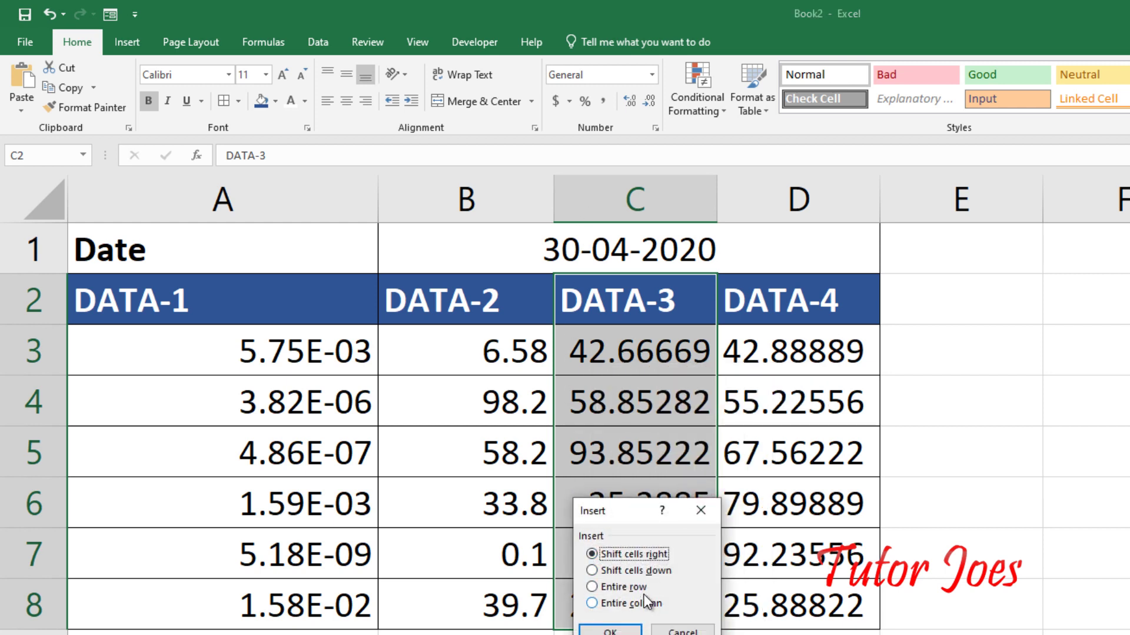
pyautogui.click(610, 629)
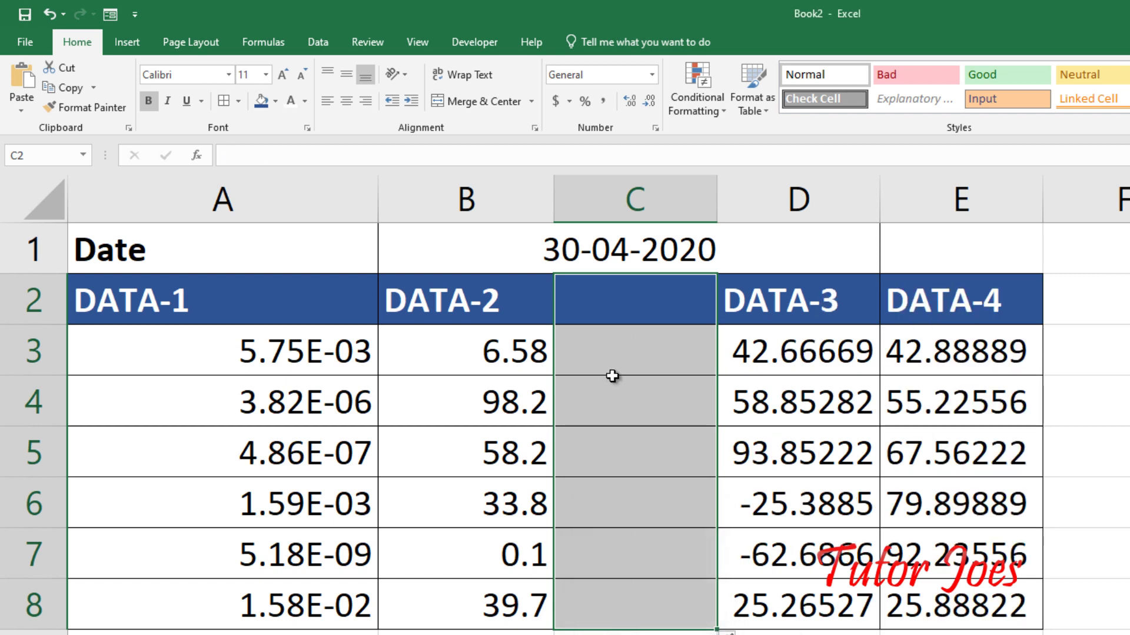
# Enter the formula =B3*100 in C3.
pyautogui.click(613, 373)
pyautogui.write('=')
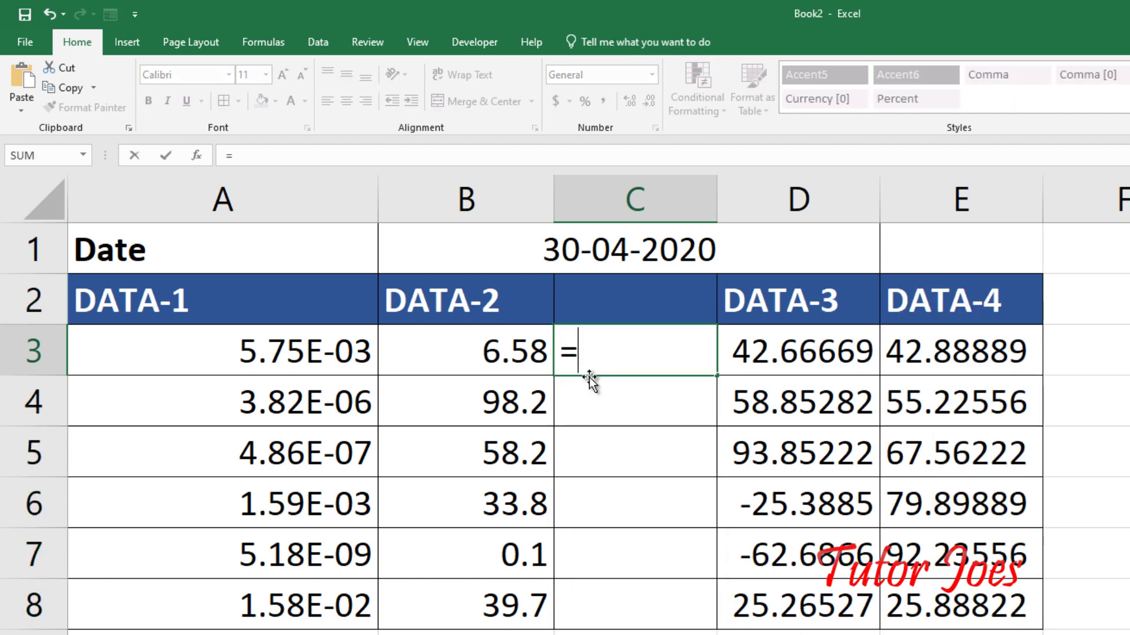
pyautogui.press('Left')
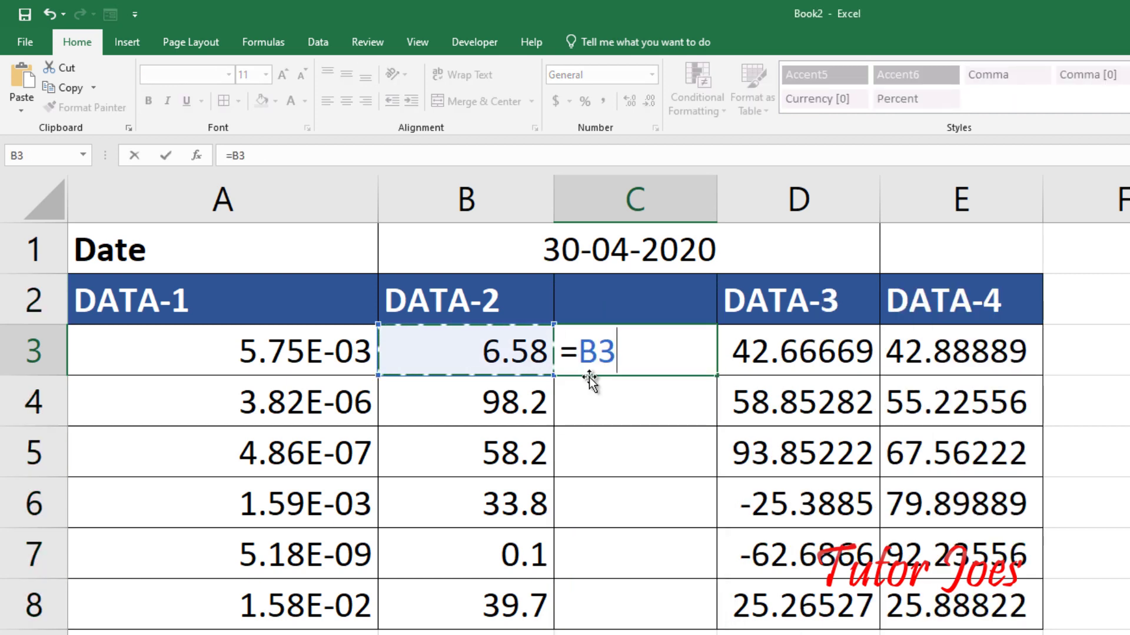
pyautogui.write('*100')
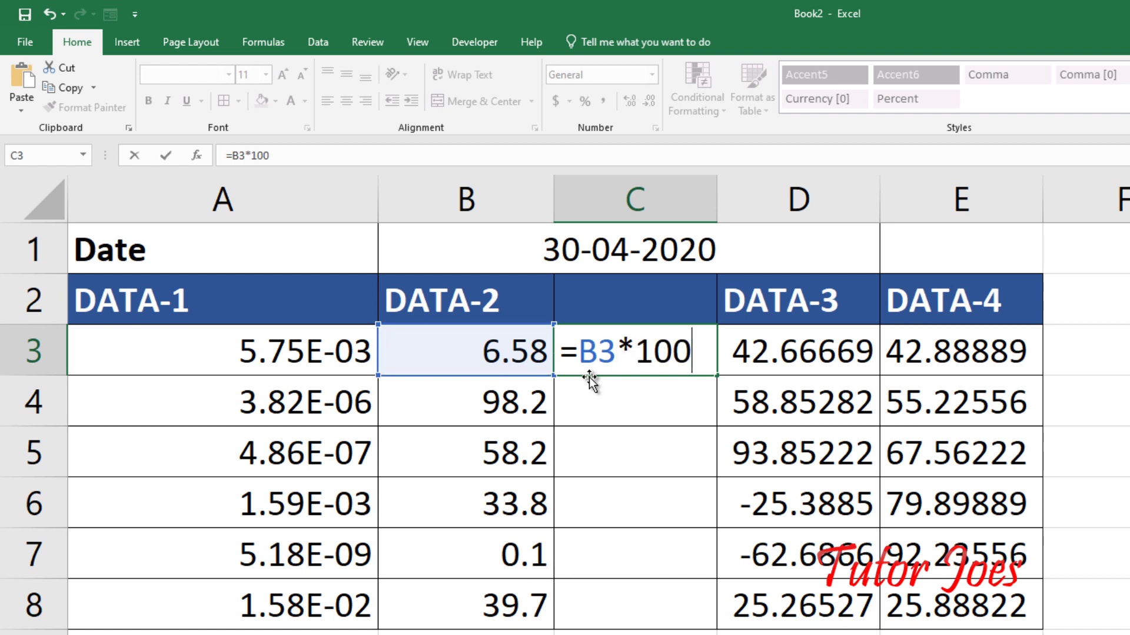
pyautogui.press('Return')
# Replace the multiplication in C3's formula with division so it reads =B3/100.
pyautogui.click(601, 362)
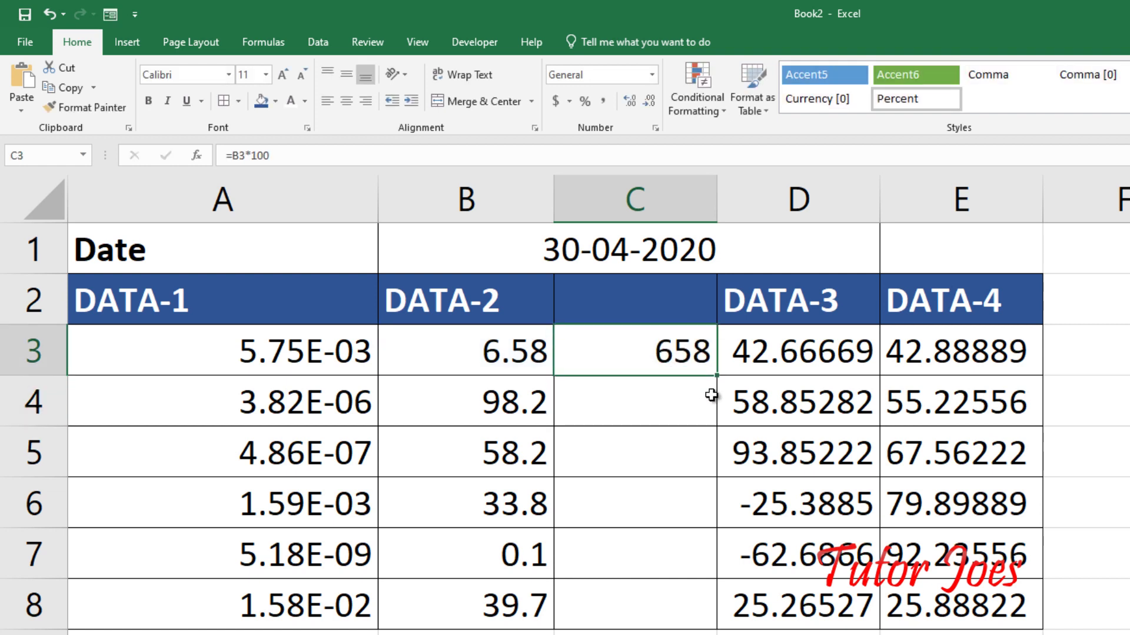
pyautogui.doubleClick(656, 354)
pyautogui.moveTo(636, 352); pyautogui.dragTo(618, 347)
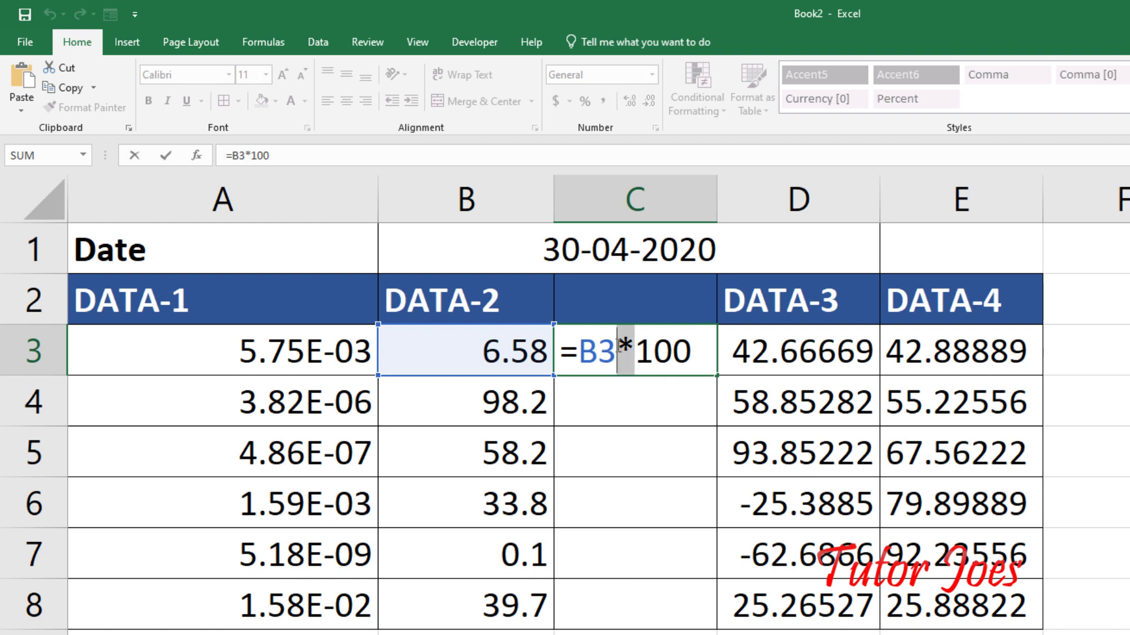
pyautogui.write('/')
pyautogui.press('Return')
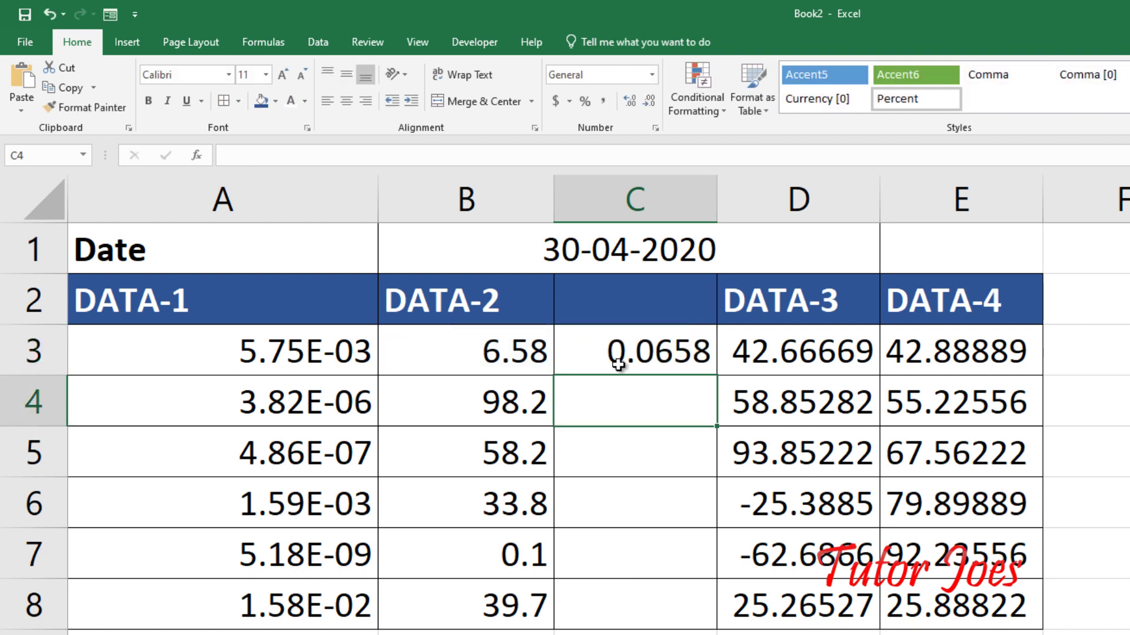
# Fill the C3 formula down to C8 and format C3:C8 as Percentage.
pyautogui.click(617, 364)
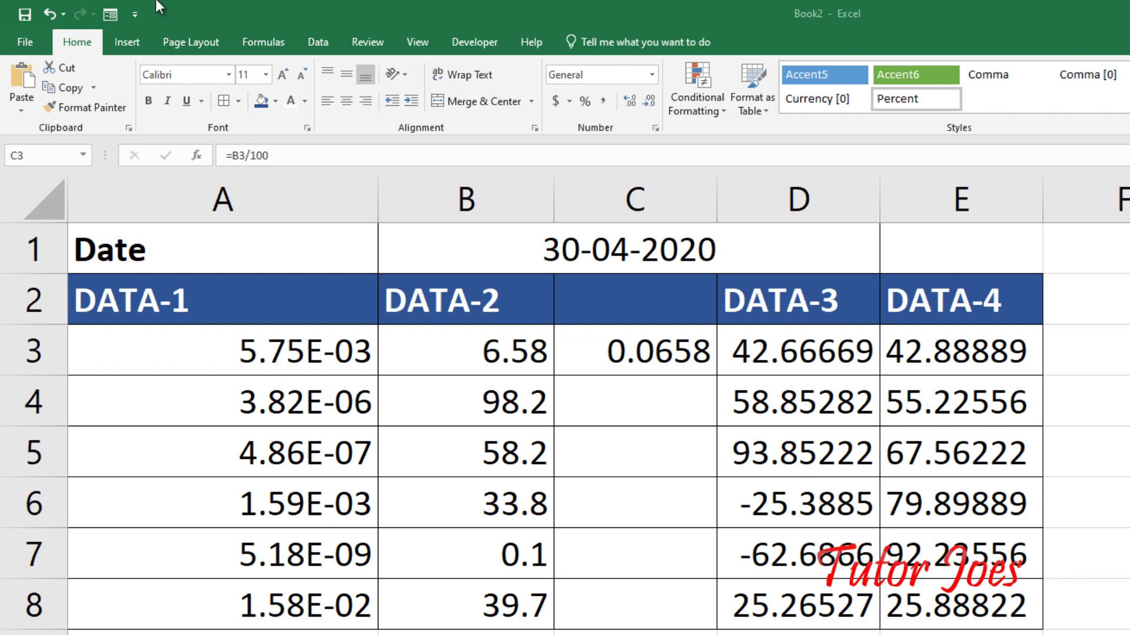
pyautogui.click(606, 327)
pyautogui.doubleClick(718, 378)
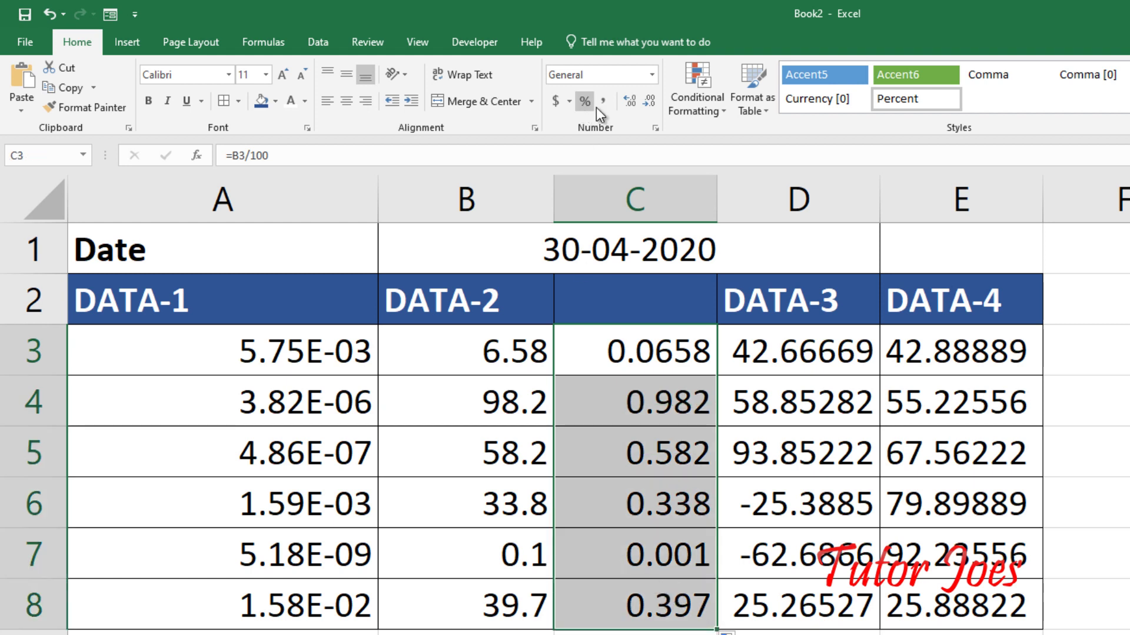
pyautogui.click(652, 75)
pyautogui.click(637, 366)
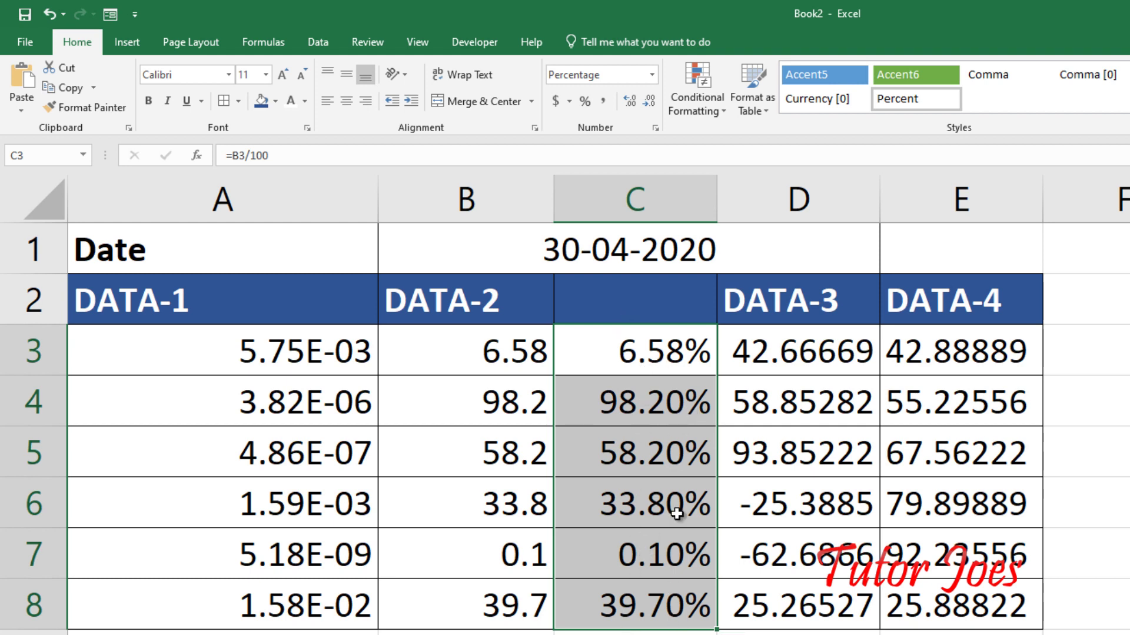
# Reduce the percentages in C3:C8 to zero decimal places and restore them to two.
pyautogui.click(649, 102)
pyautogui.click(650, 101)
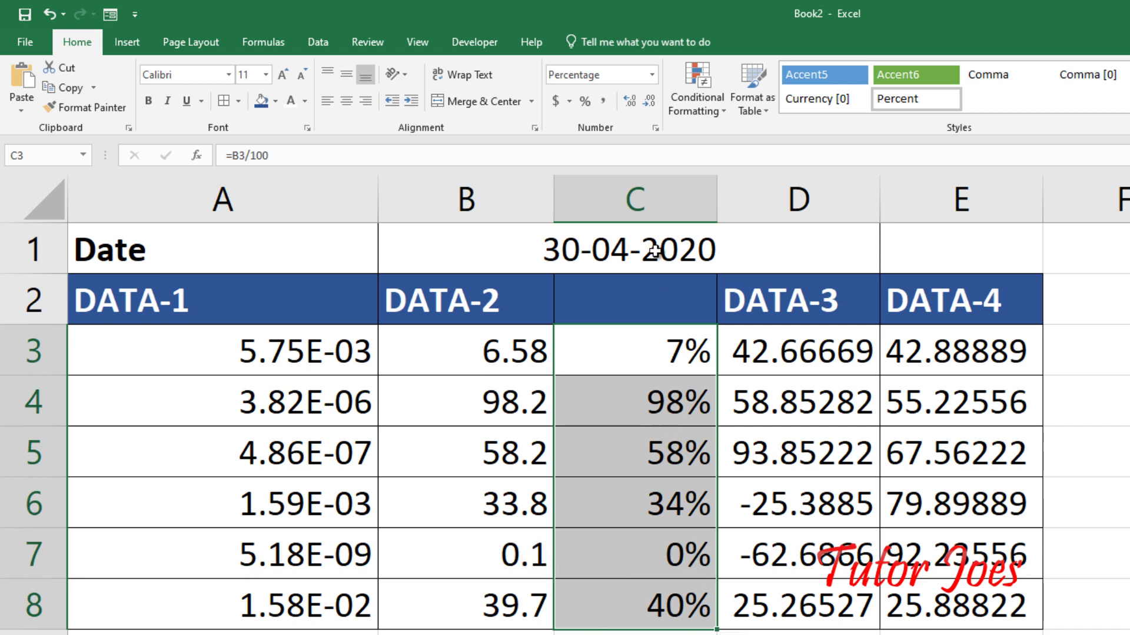
pyautogui.click(629, 101)
pyautogui.click(629, 102)
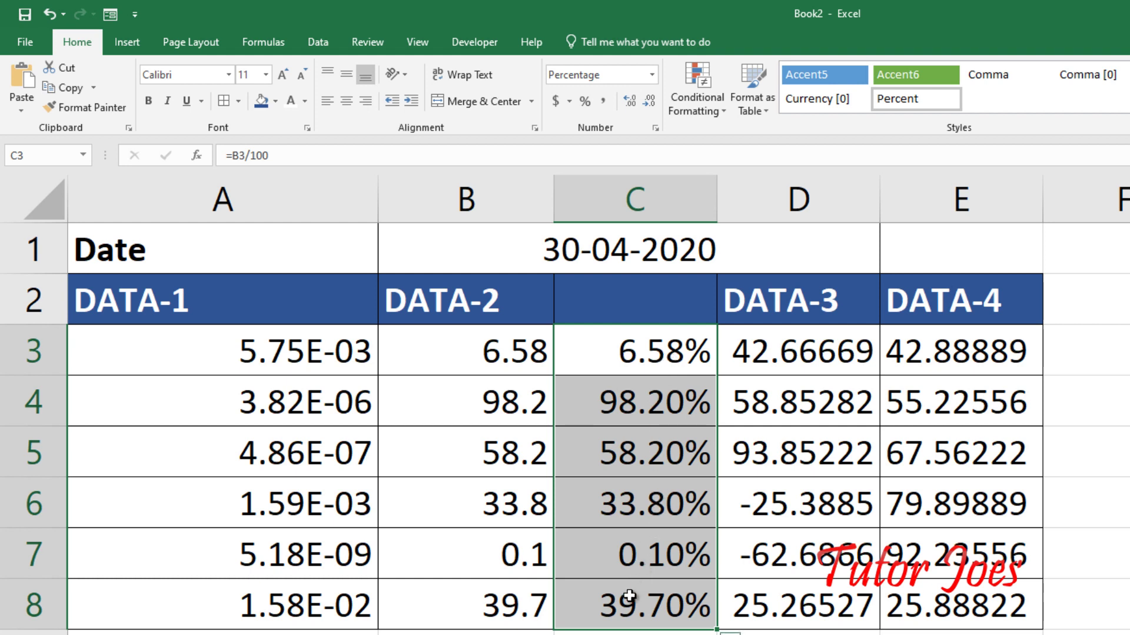
pyautogui.click(510, 353)
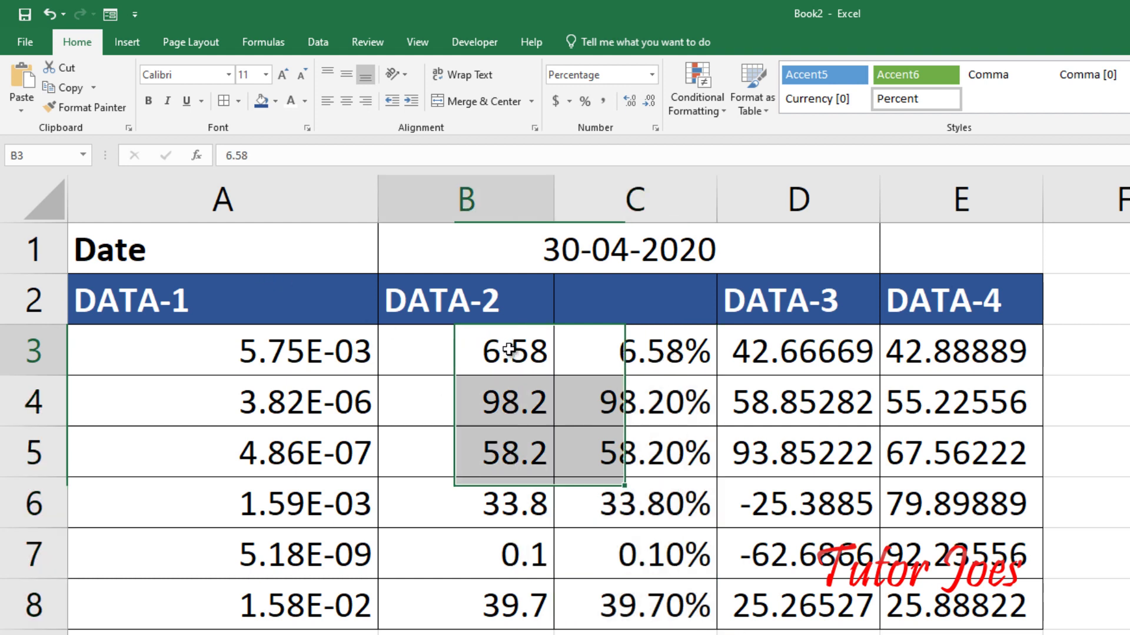
pyautogui.moveTo(490, 405); pyautogui.dragTo(489, 599)
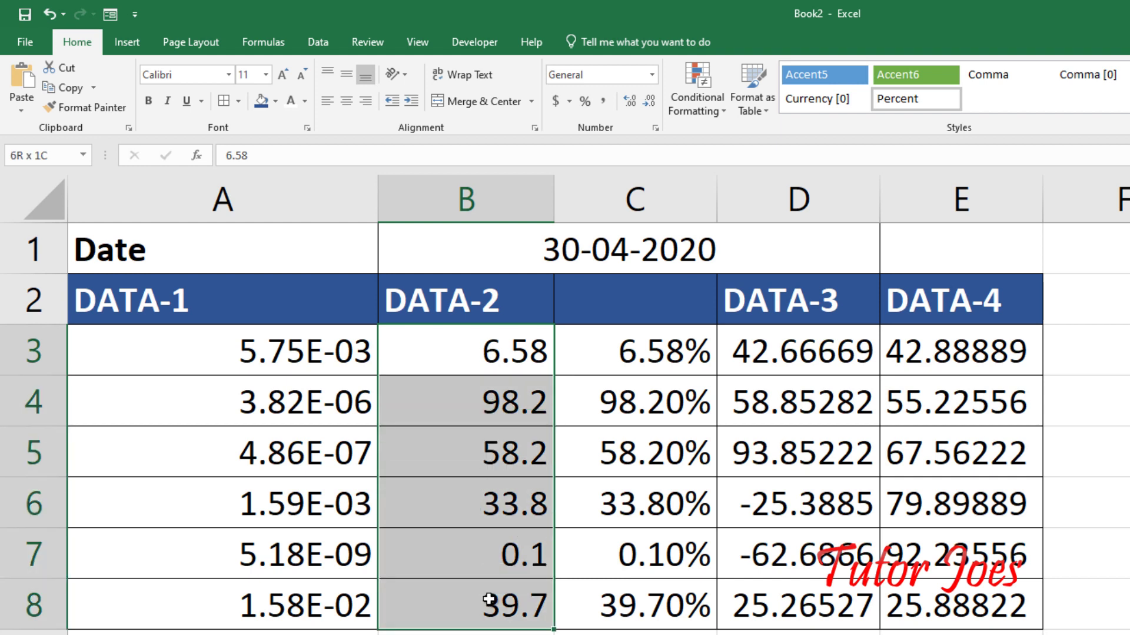
pyautogui.click(703, 370)
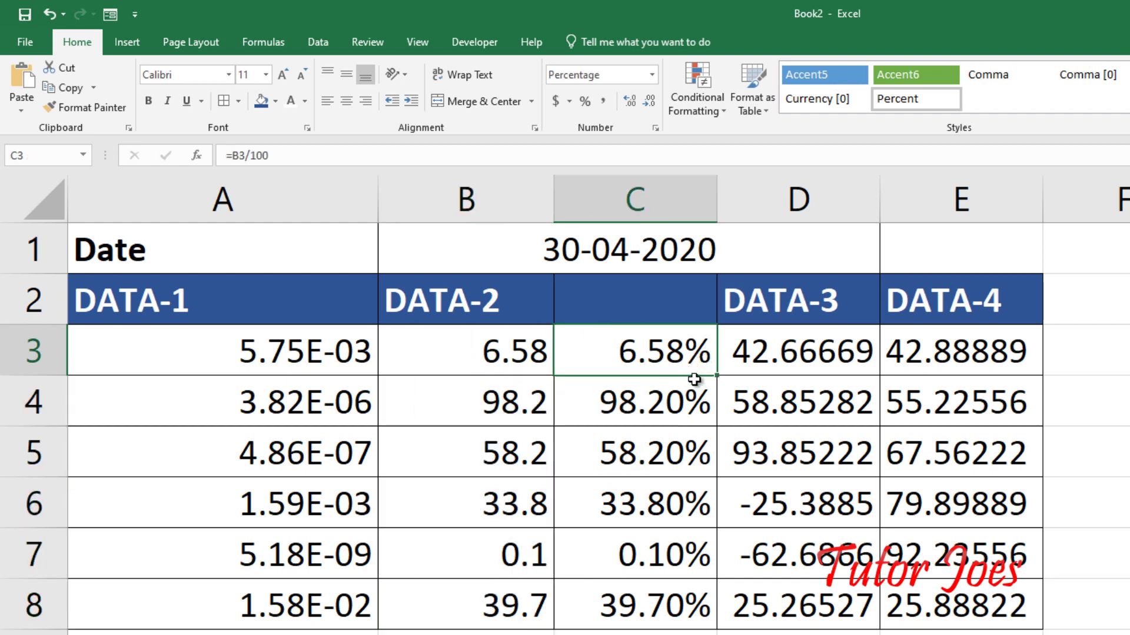
pyautogui.moveTo(659, 360); pyautogui.dragTo(675, 602)
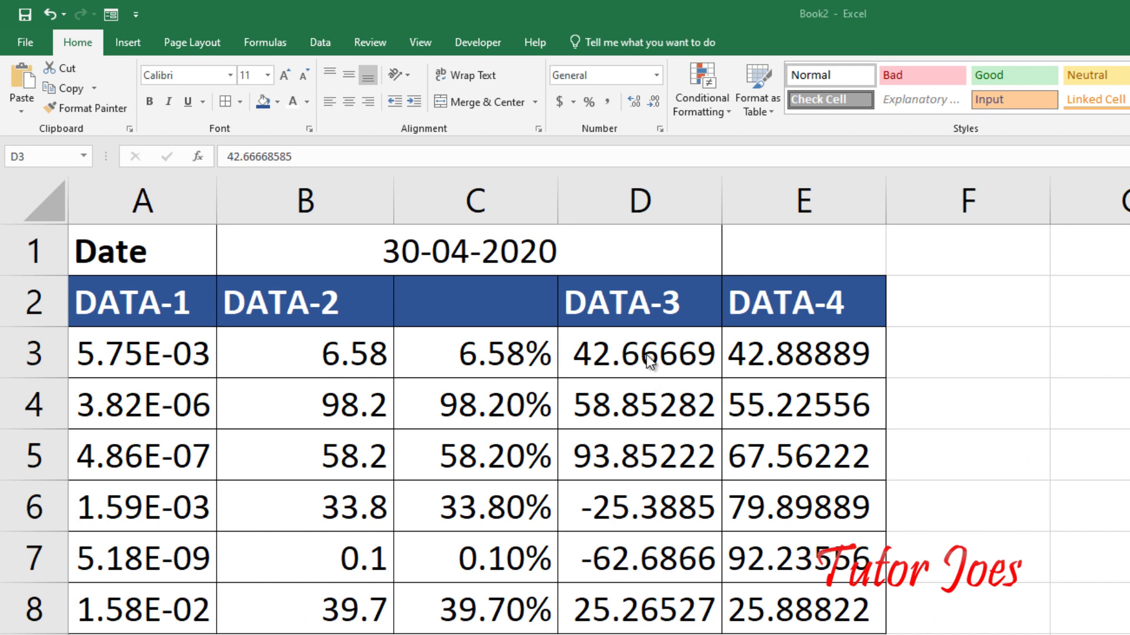
# Apply the Accounting number format to the DATA-3 values in D3:D8.
pyautogui.moveTo(640, 357); pyautogui.dragTo(663, 619)
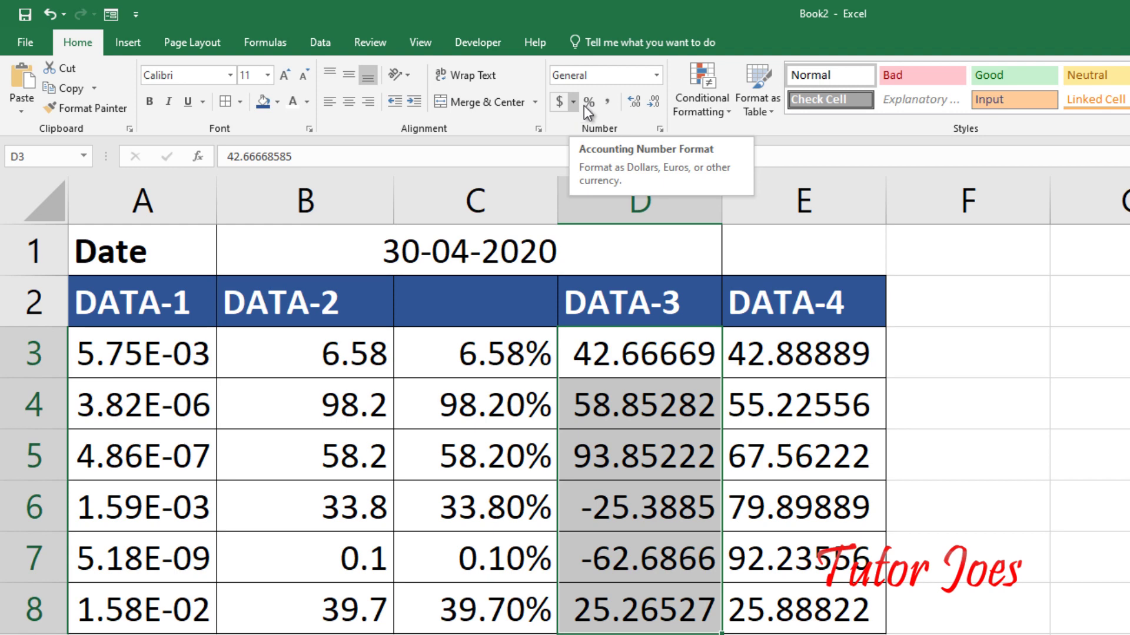
pyautogui.click(656, 74)
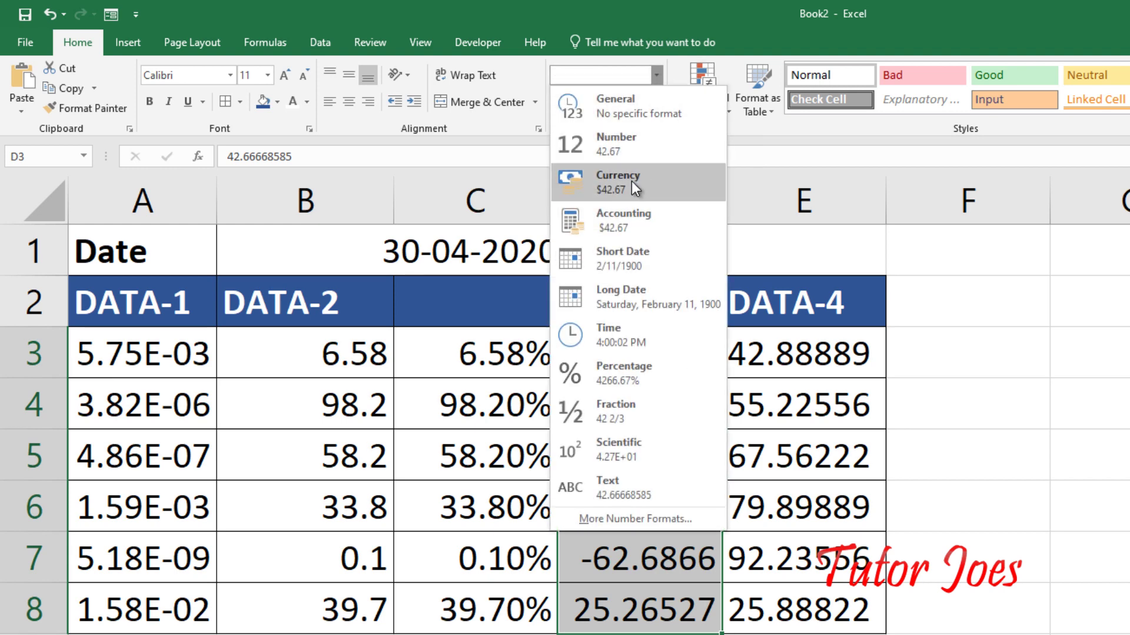
pyautogui.click(651, 224)
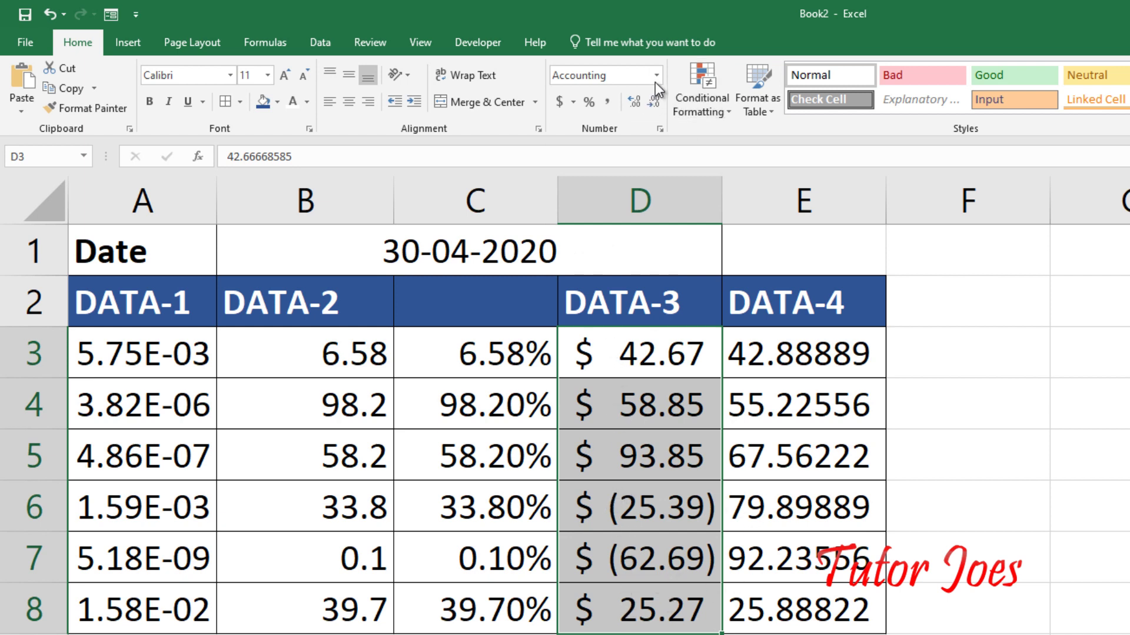
# Change the accounting currency symbol of D3:D8 to ₹ Tamil (India) and reduce the values to zero decimal places.
pyautogui.click(573, 101)
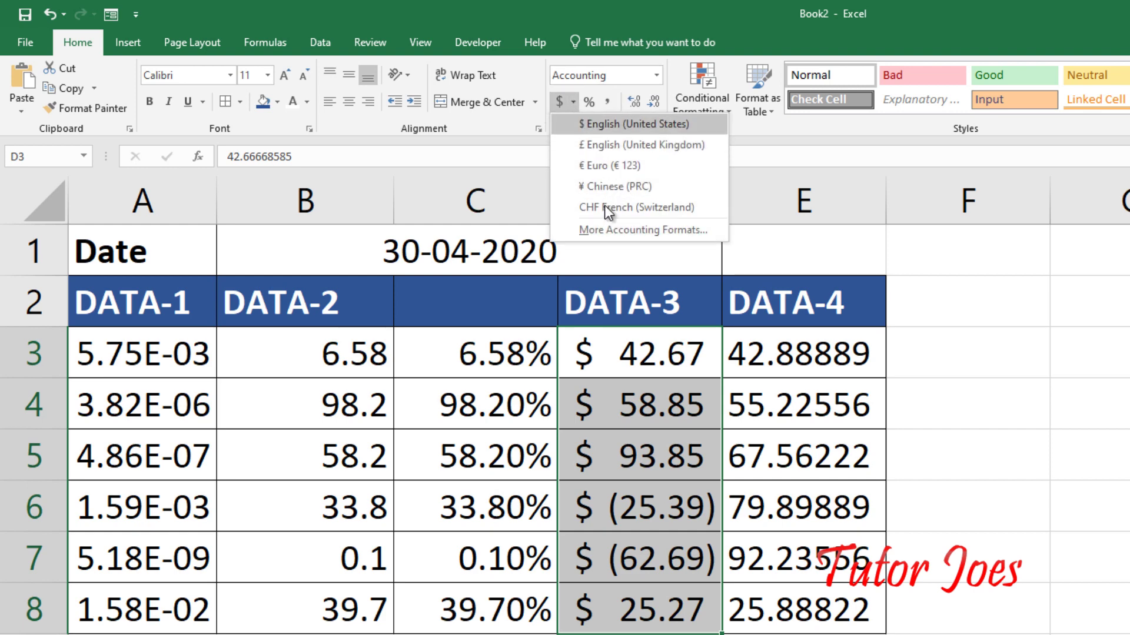
pyautogui.click(643, 230)
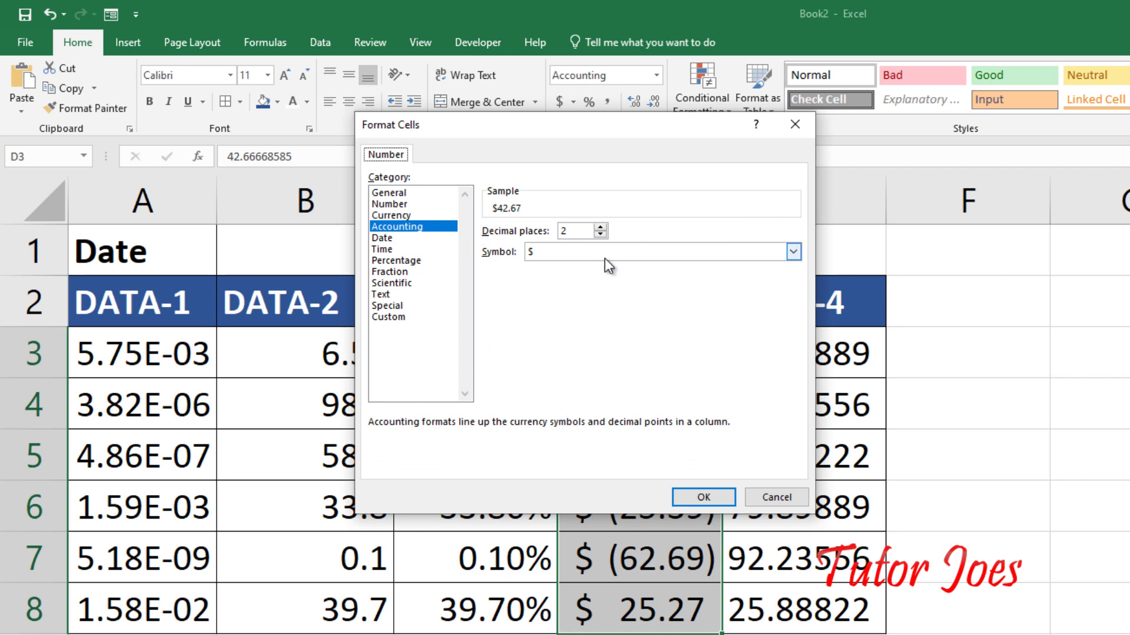
pyautogui.click(605, 253)
pyautogui.scroll(-2, 640, 403)
pyautogui.scroll(-12, 640, 406)
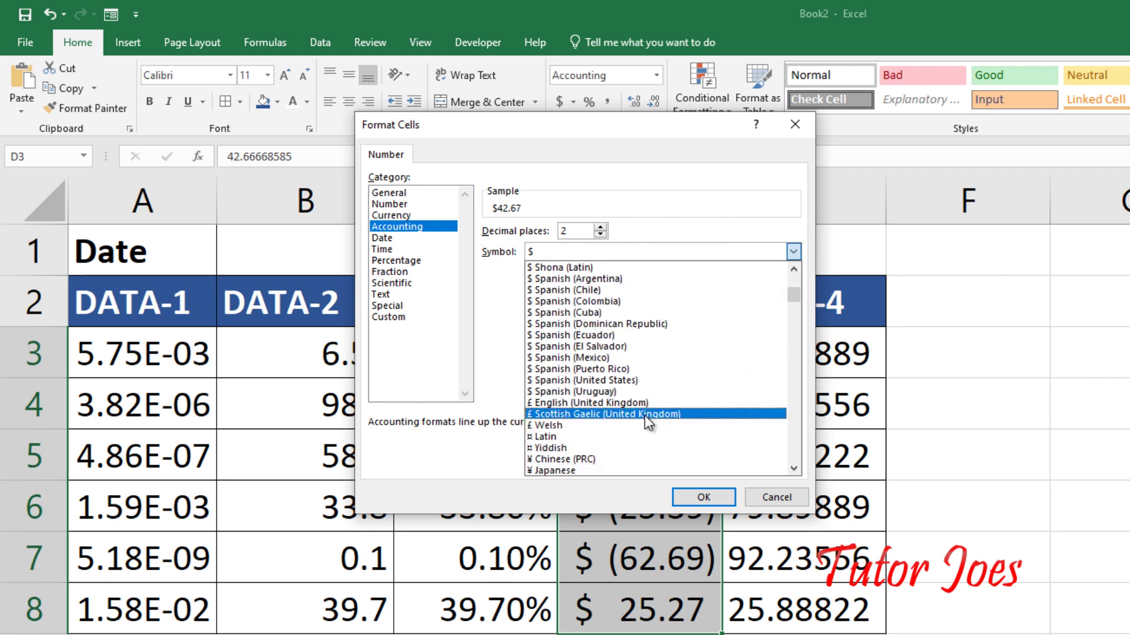
pyautogui.scroll(-12, 670, 368)
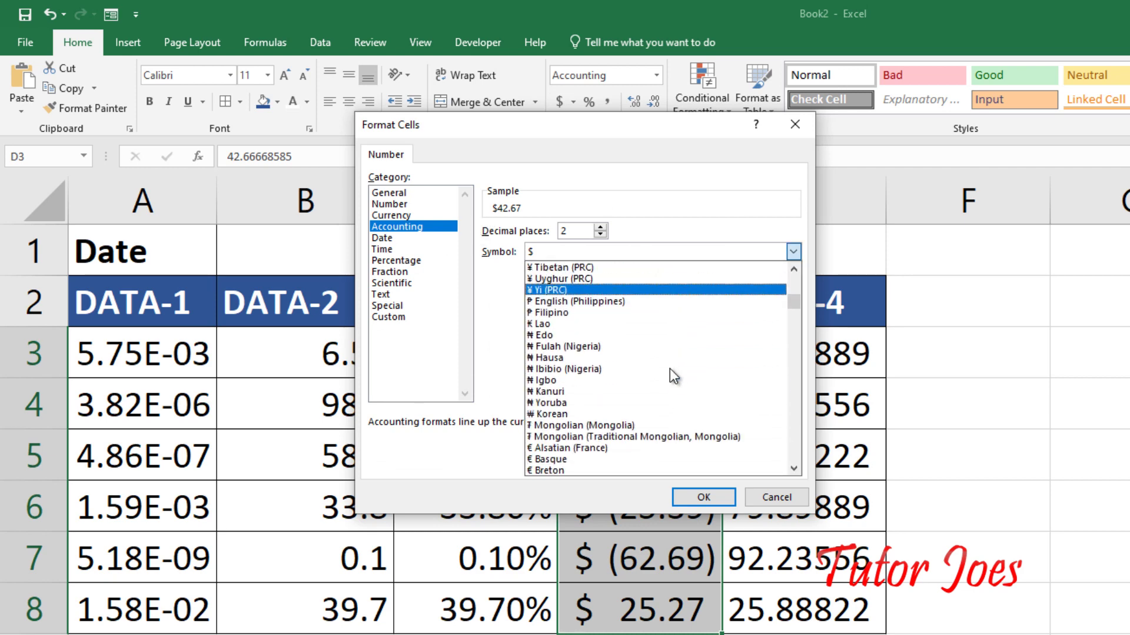
pyautogui.scroll(-15, 663, 400)
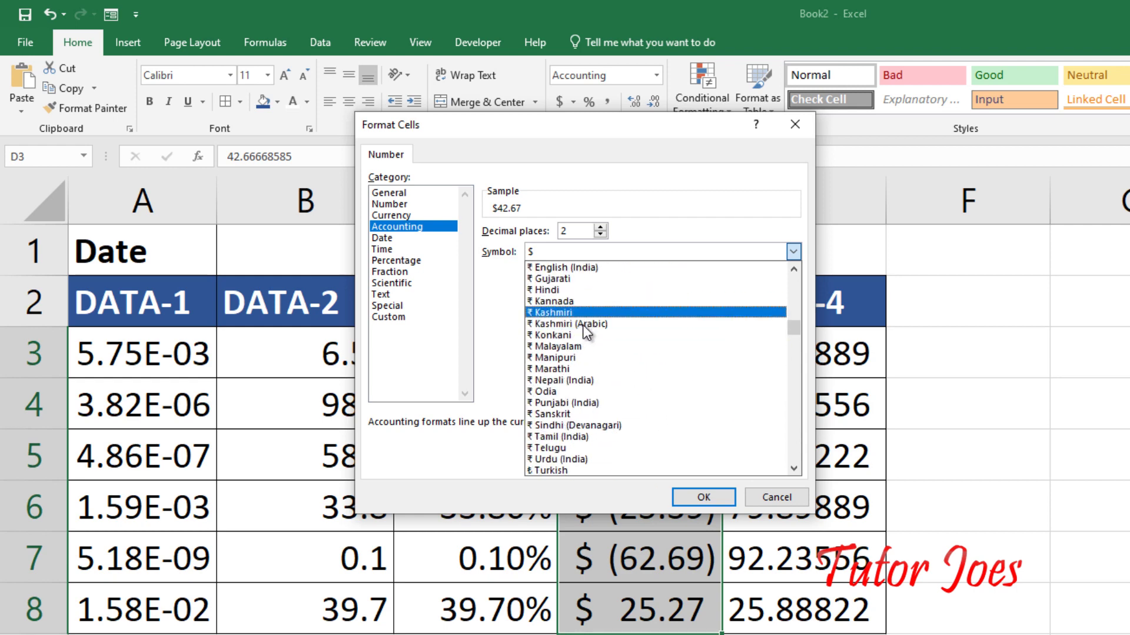
pyautogui.scroll(-2, 585, 348)
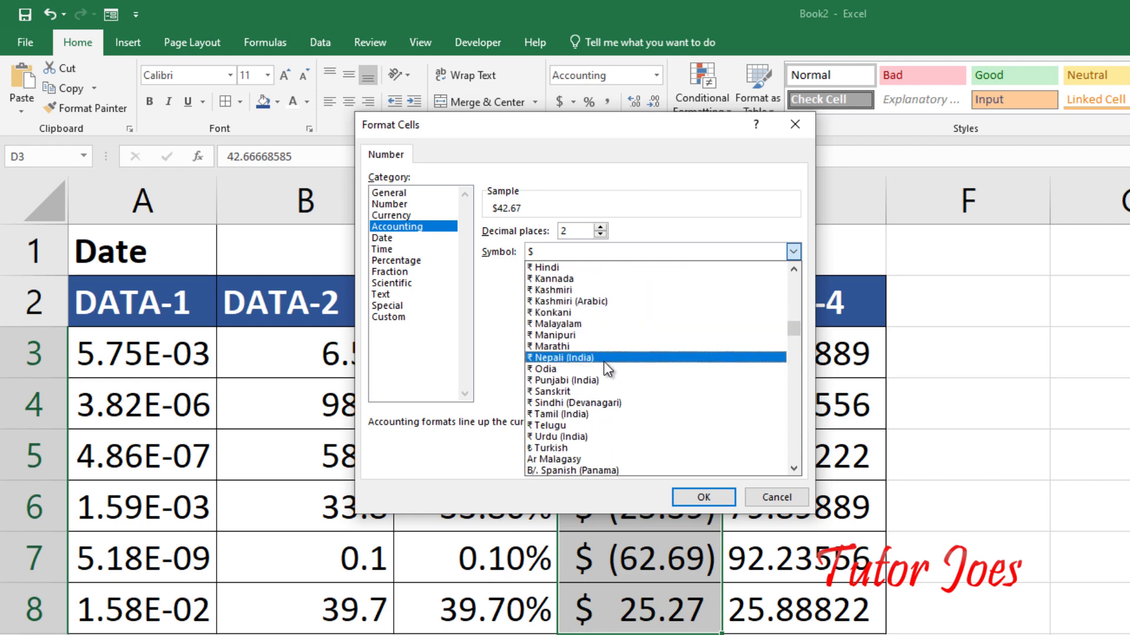
pyautogui.click(608, 413)
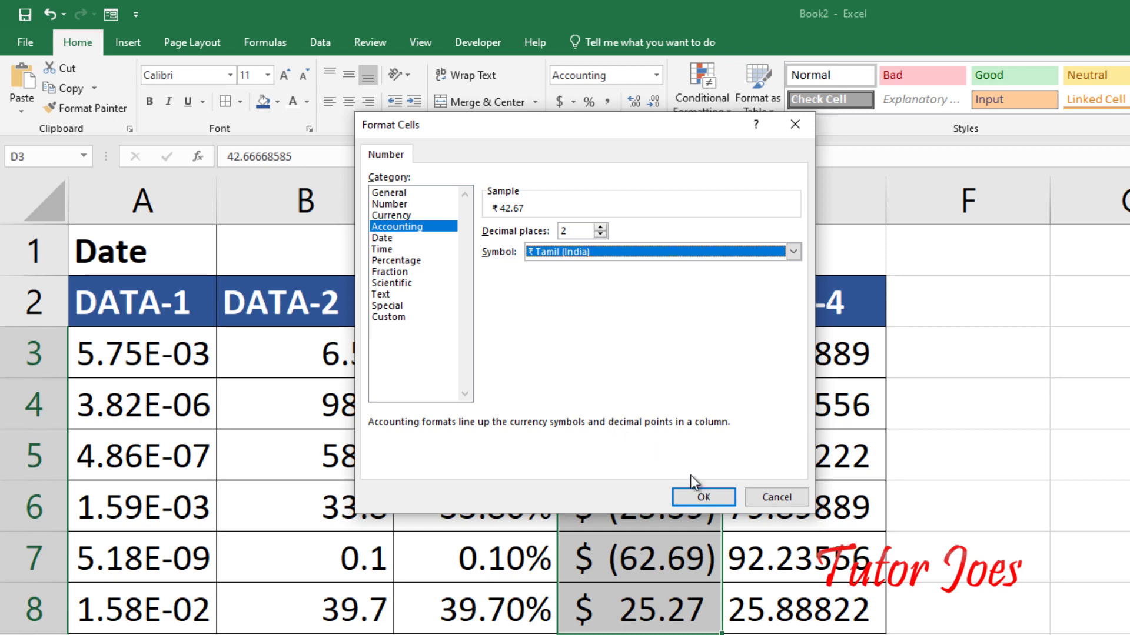
pyautogui.click(701, 496)
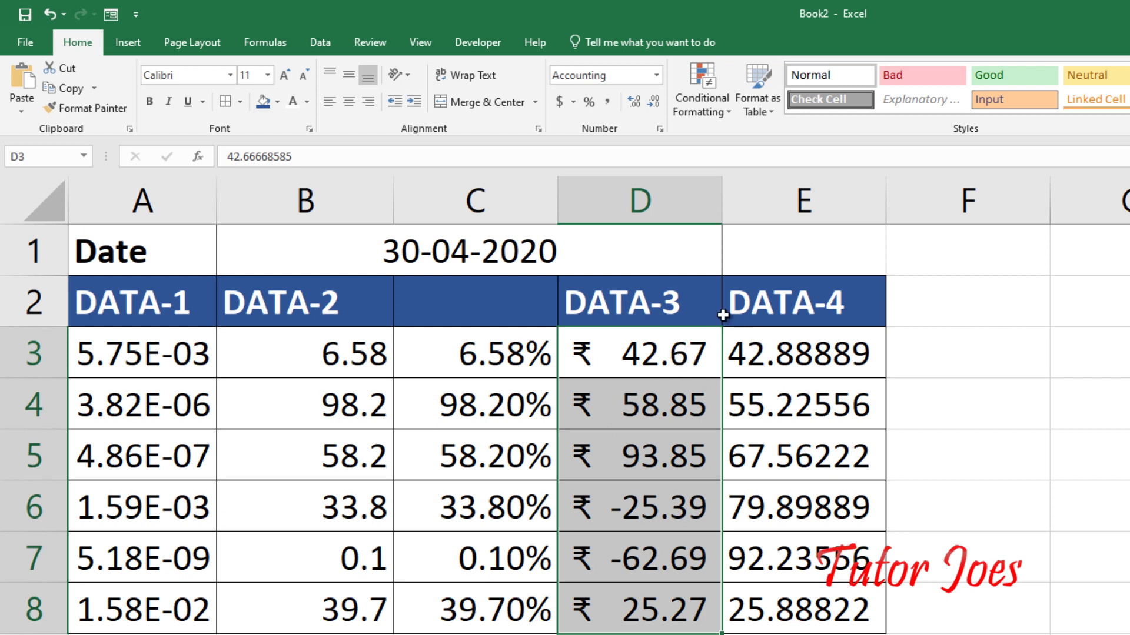
pyautogui.click(652, 104)
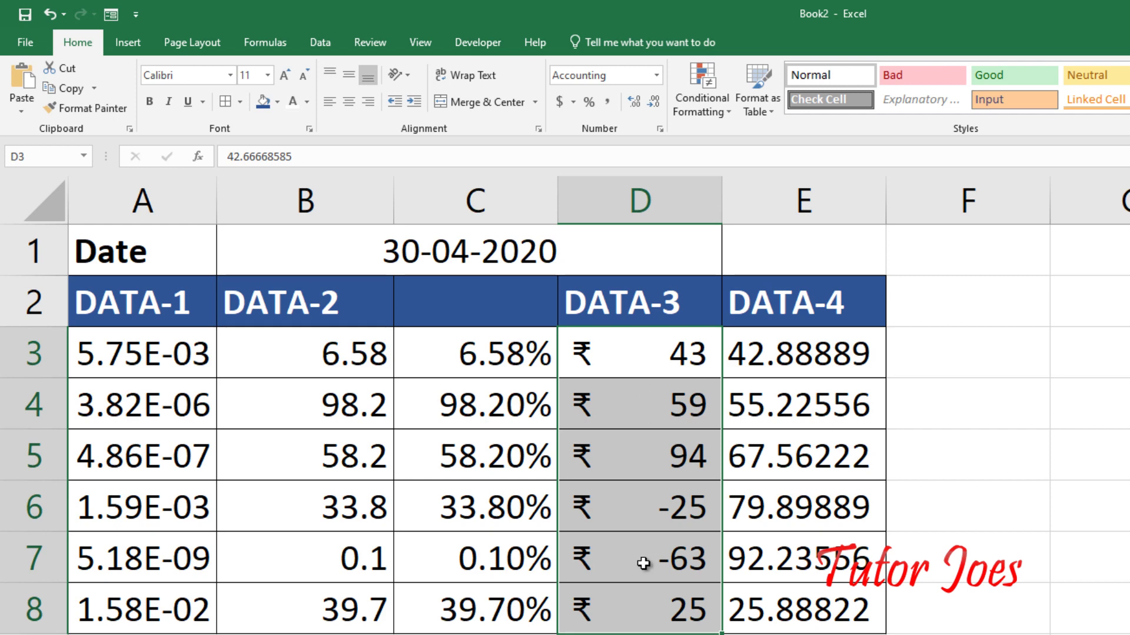
# Format D3:D8 as Currency with 2 decimal places, the ₹ Tamil (India) symbol and negative numbers in red with a minus sign.
pyautogui.click(656, 75)
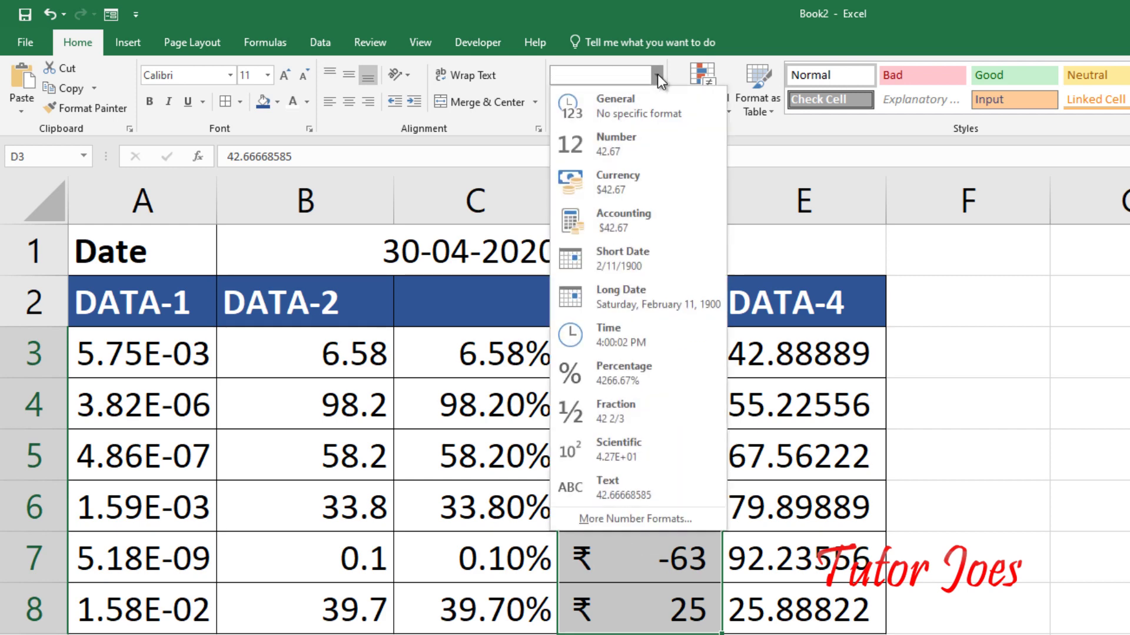
pyautogui.click(662, 516)
pyautogui.click(416, 227)
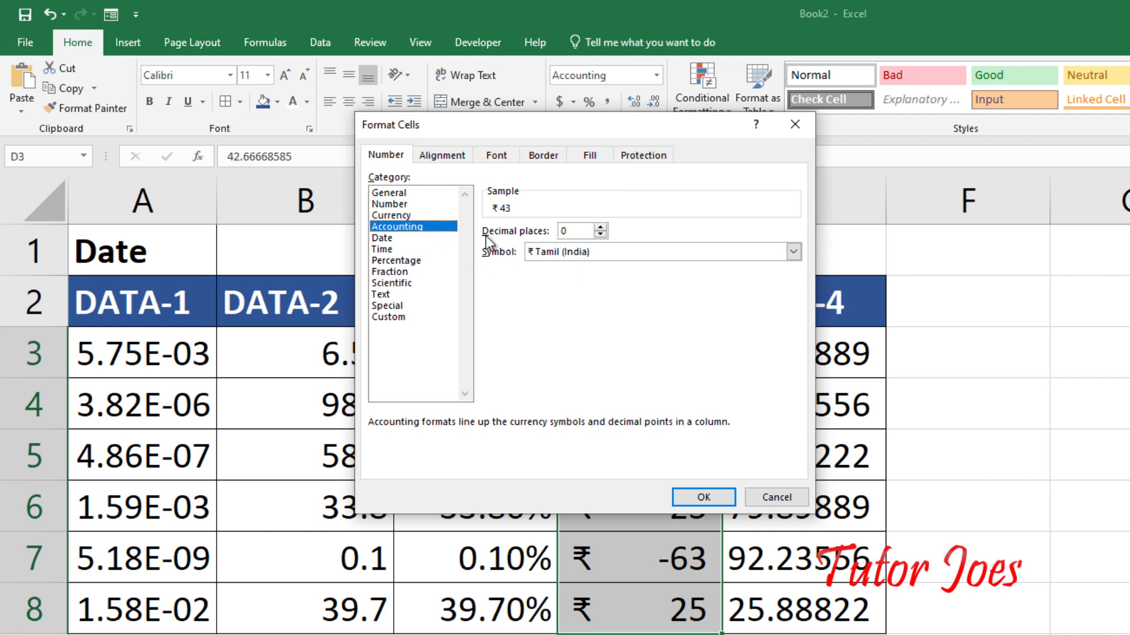
pyautogui.click(599, 228)
pyautogui.click(600, 228)
pyautogui.click(407, 309)
pyautogui.click(407, 316)
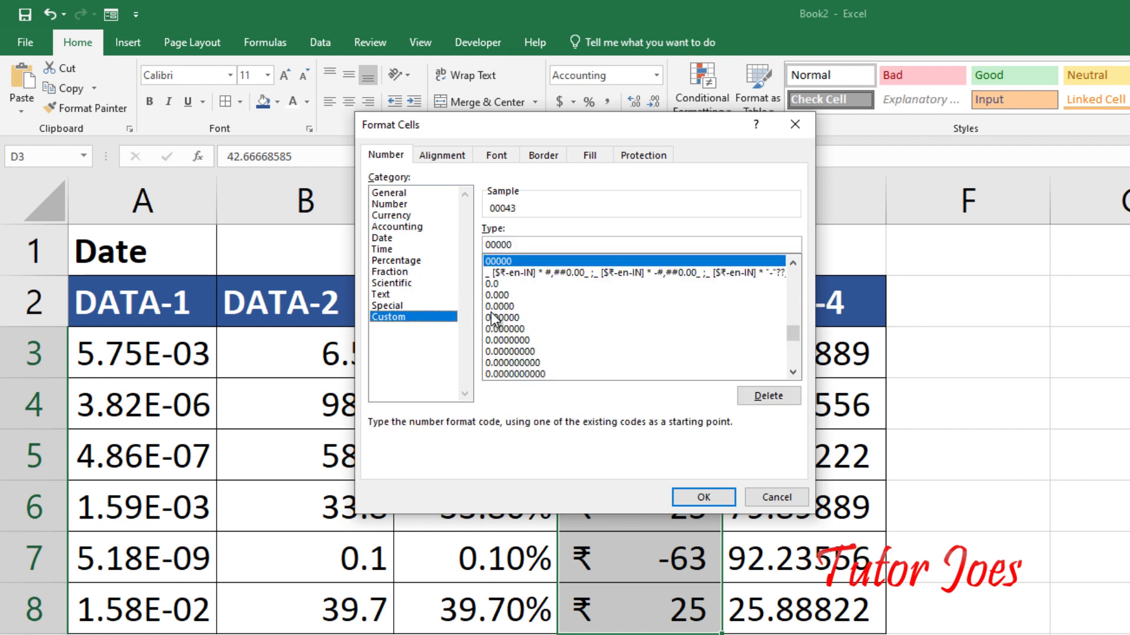
pyautogui.press('Up')
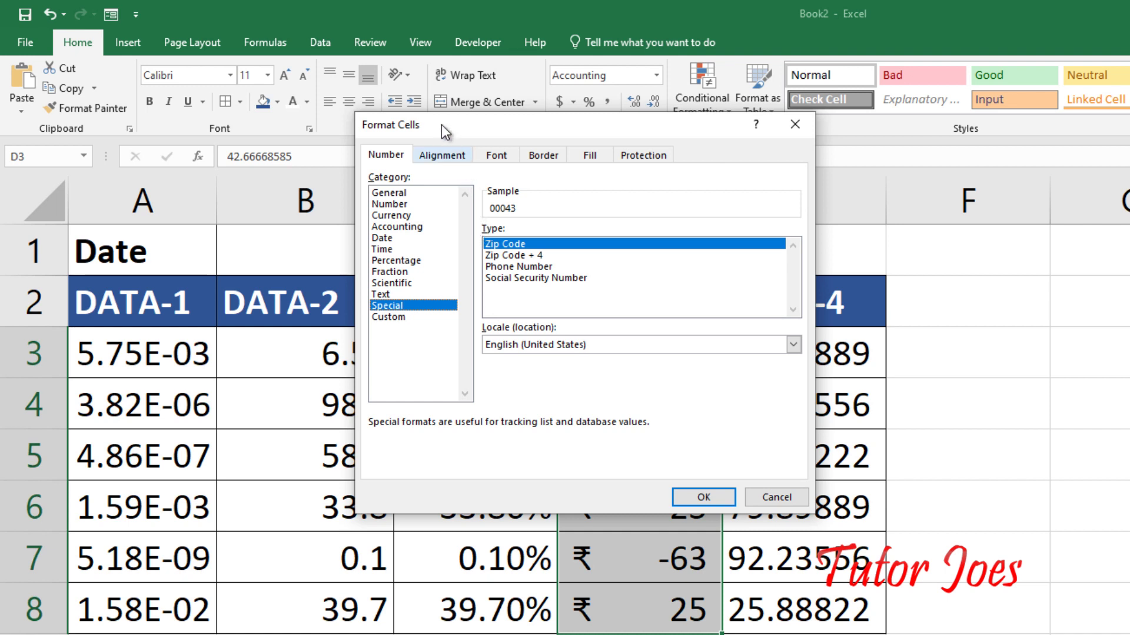
pyautogui.click(411, 213)
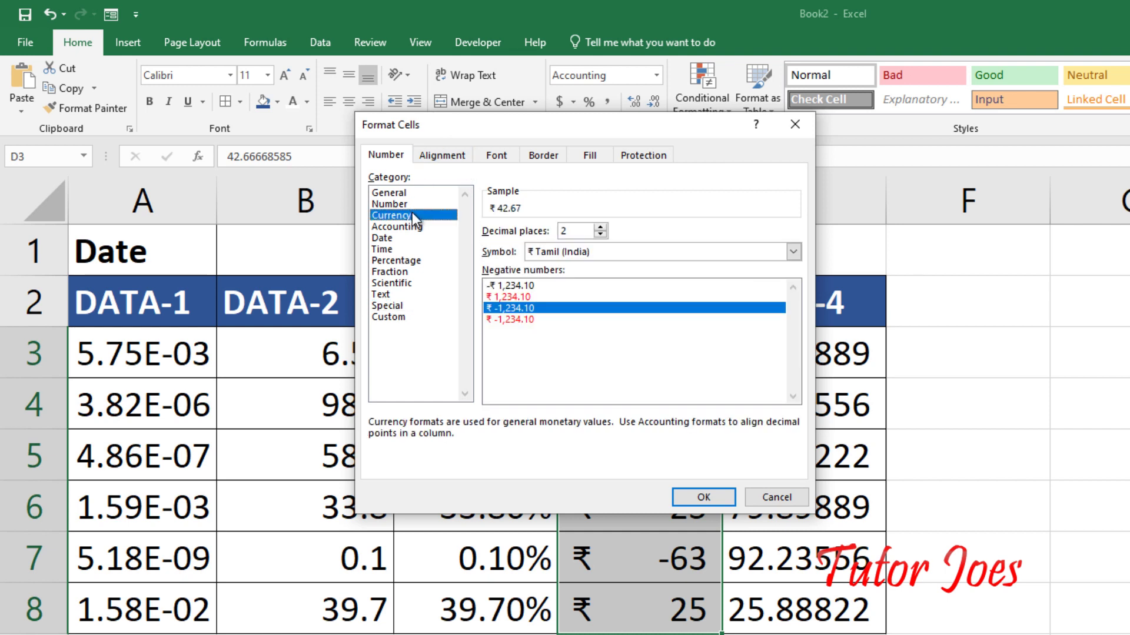
pyautogui.click(513, 297)
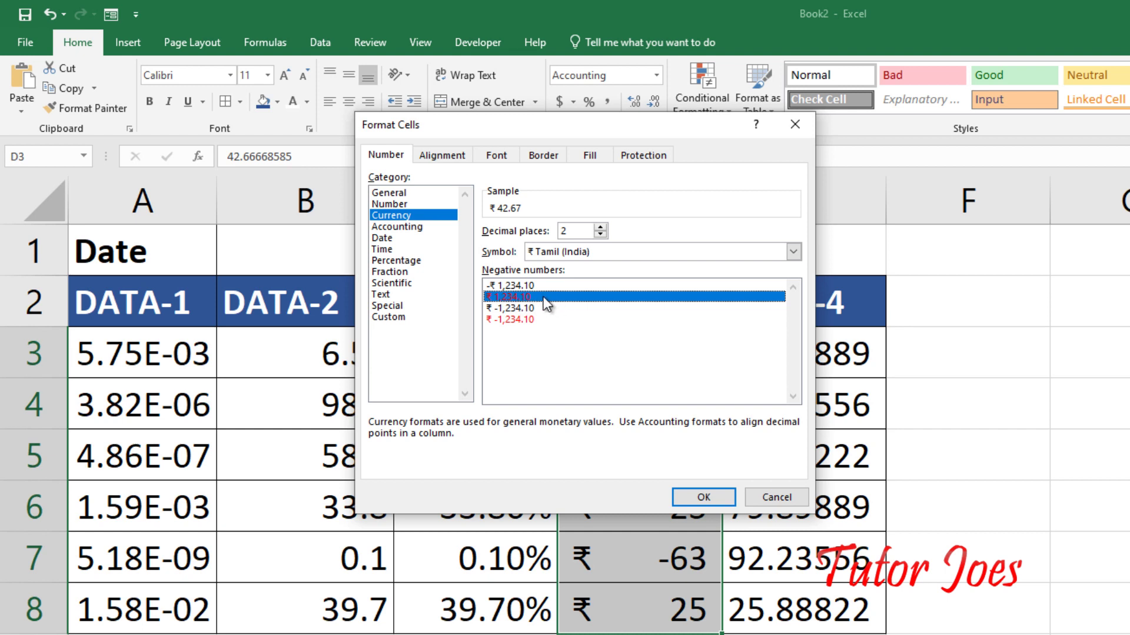
pyautogui.click(512, 319)
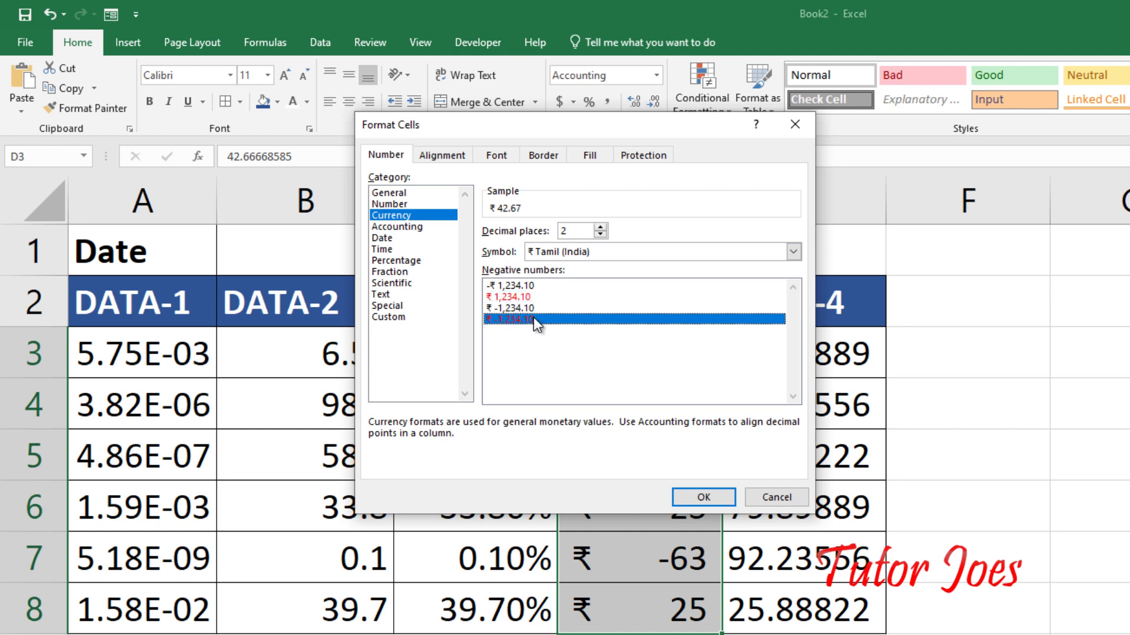
pyautogui.click(706, 498)
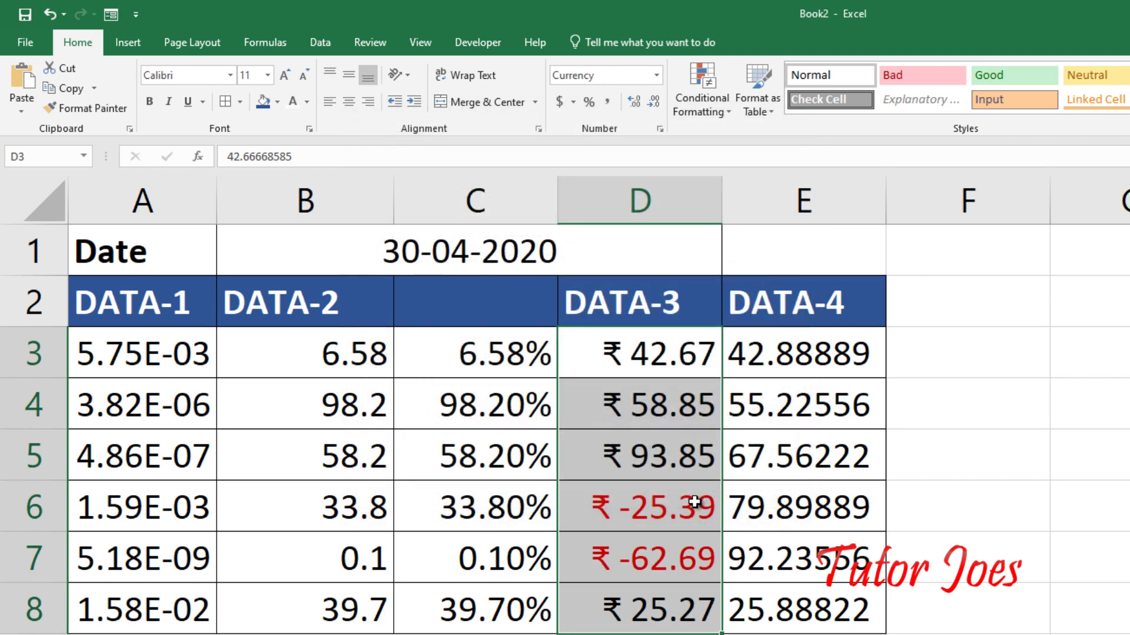
pyautogui.click(652, 515)
pyautogui.click(651, 561)
pyautogui.click(646, 605)
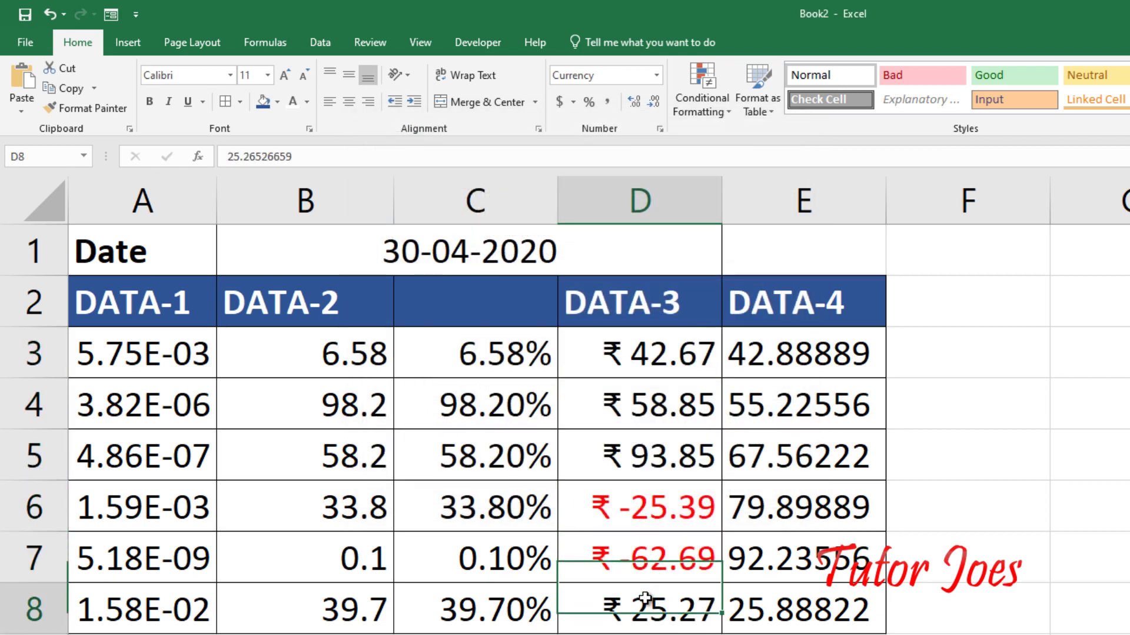
pyautogui.click(636, 544)
pyautogui.click(637, 507)
# Make the DATA-3 value in D5 negative so it reads -93.8522236.
pyautogui.click(639, 459)
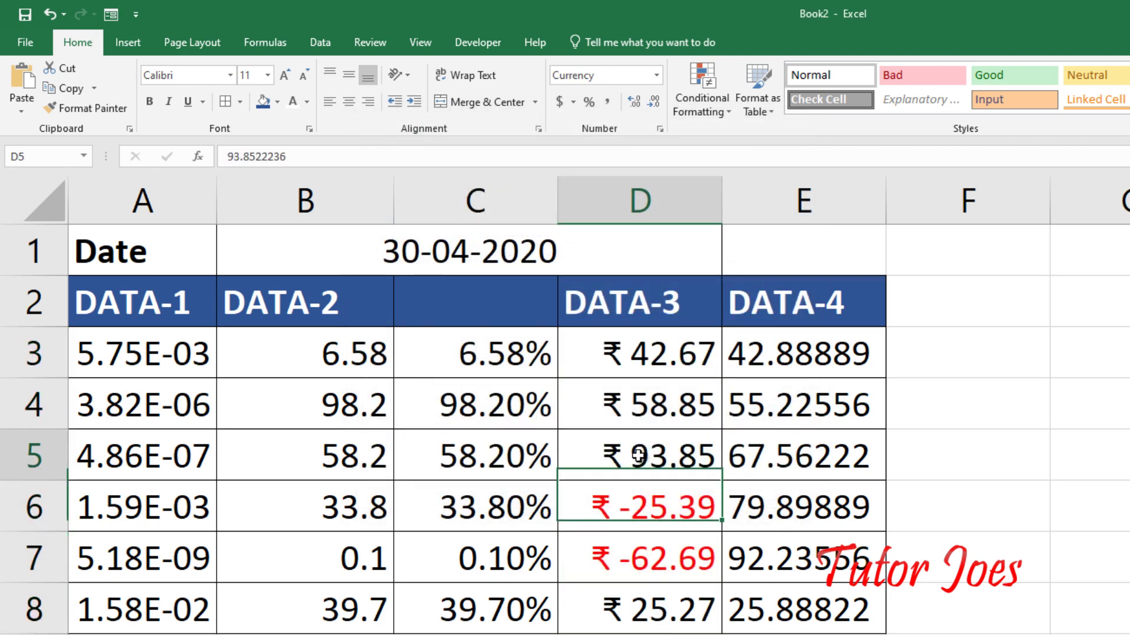
pyautogui.doubleClick(638, 470)
pyautogui.press('Home')
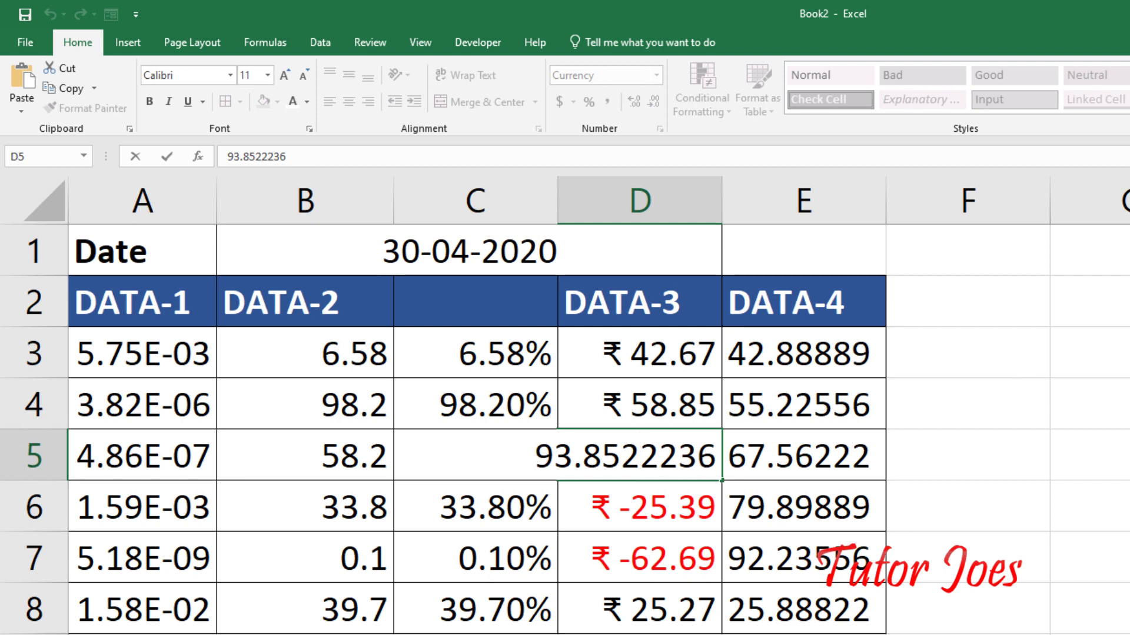
pyautogui.write('-')
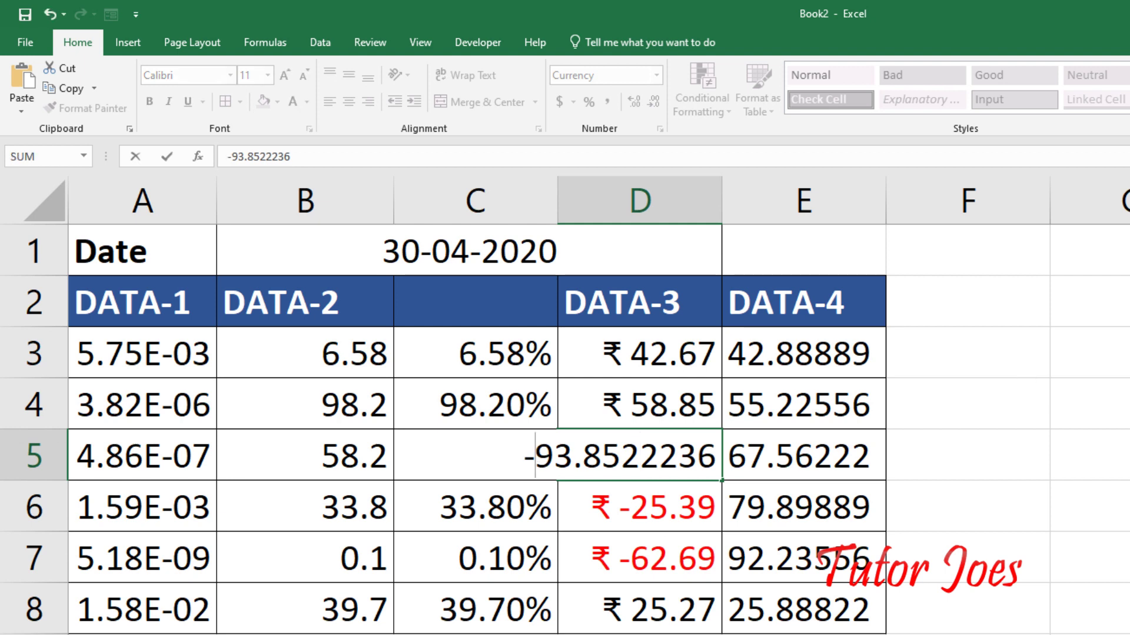
pyautogui.press('Return')
pyautogui.click(648, 440)
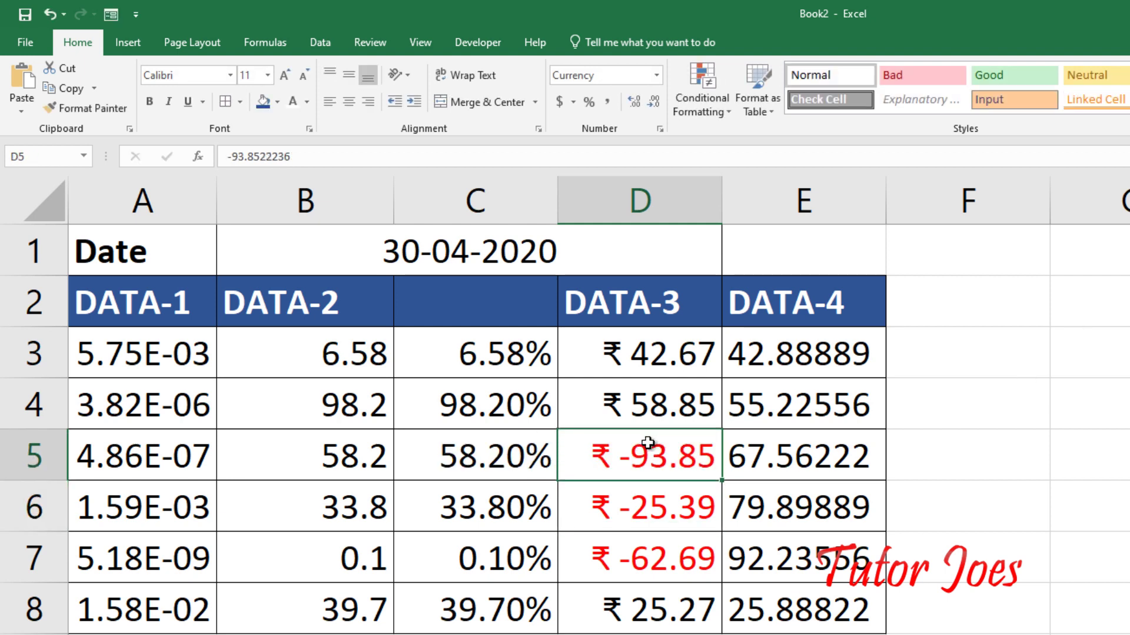
pyautogui.click(656, 75)
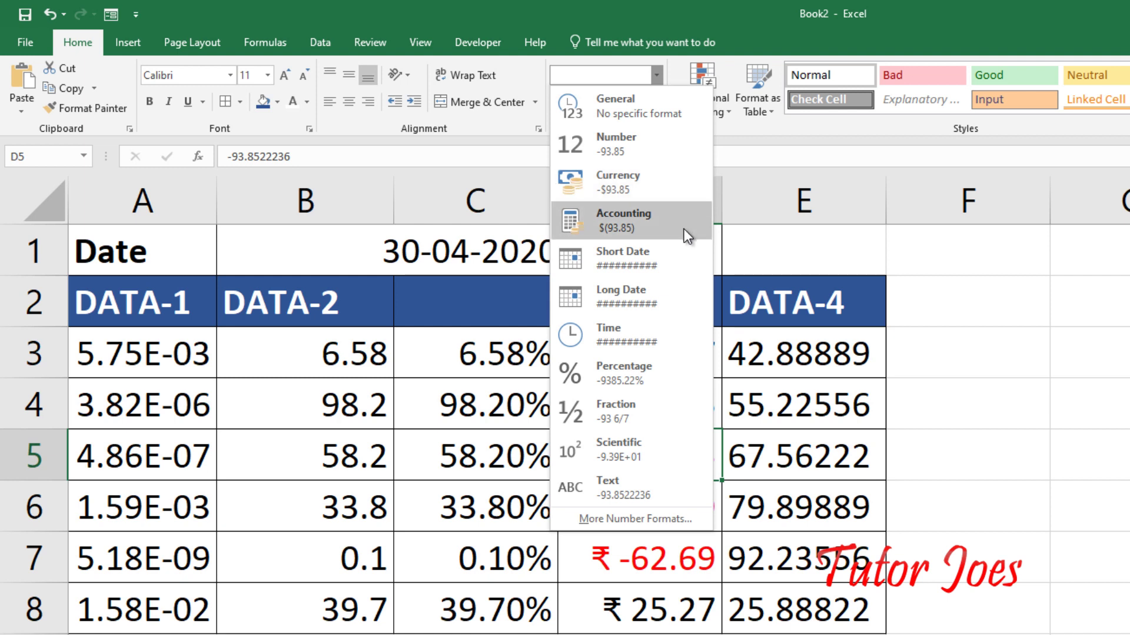
pyautogui.click(885, 394)
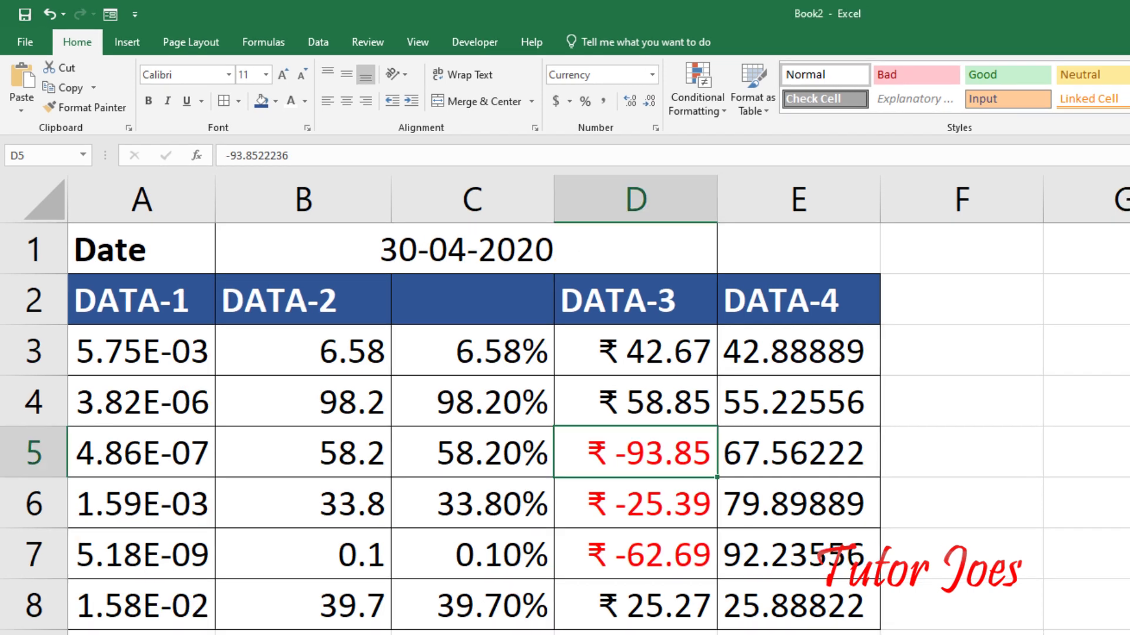
# Format the DATA-4 values in E3:E8 as Fraction.
pyautogui.hscroll(2, 598, 405)
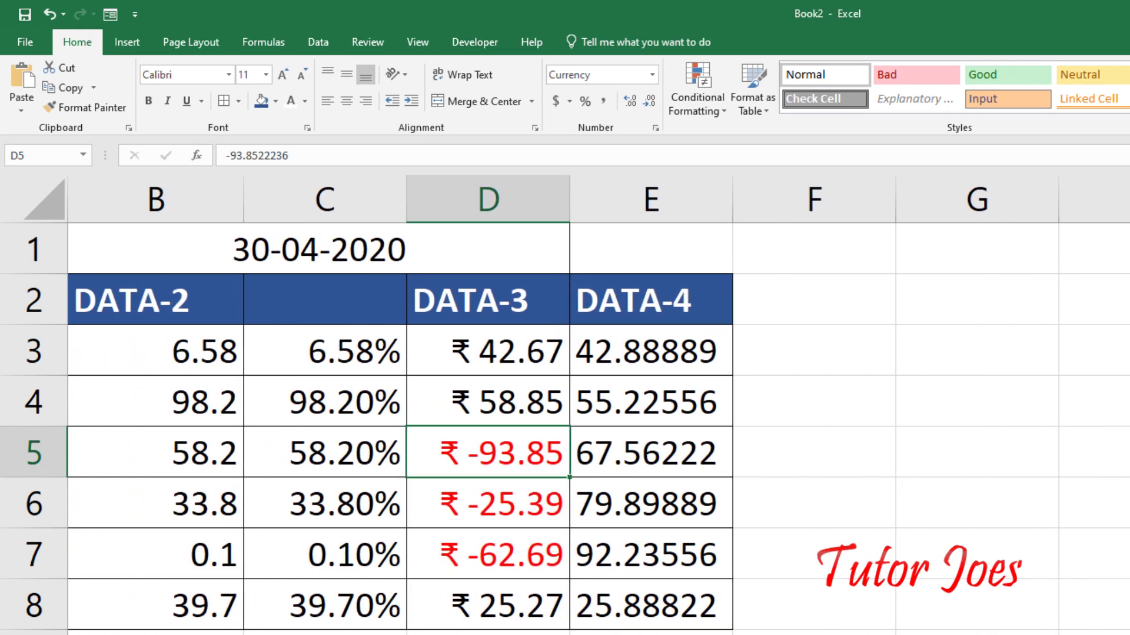
pyautogui.click(650, 372)
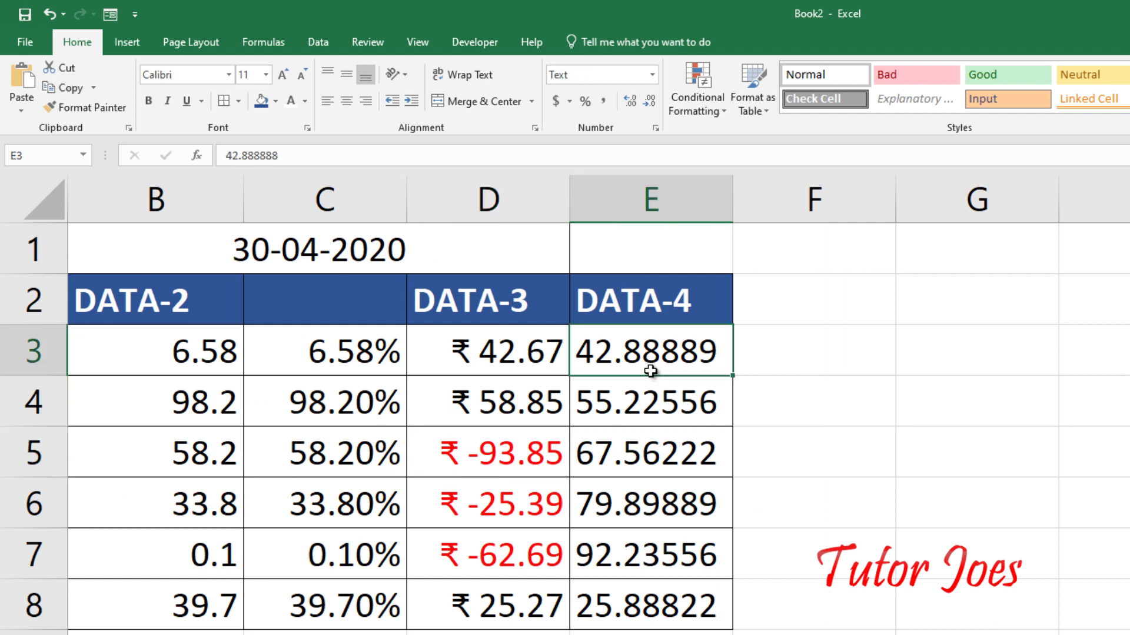
pyautogui.moveTo(659, 360)
pyautogui.mouseDown()
pyautogui.moveTo(685, 480)
pyautogui.moveTo(687, 606)
pyautogui.mouseUp()
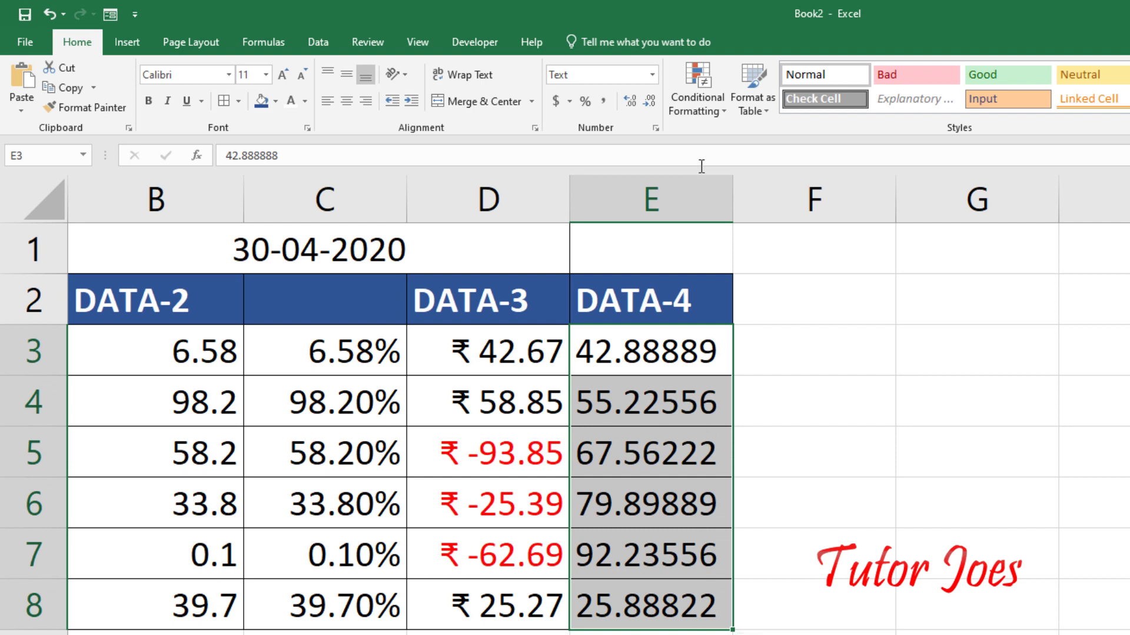
pyautogui.click(653, 76)
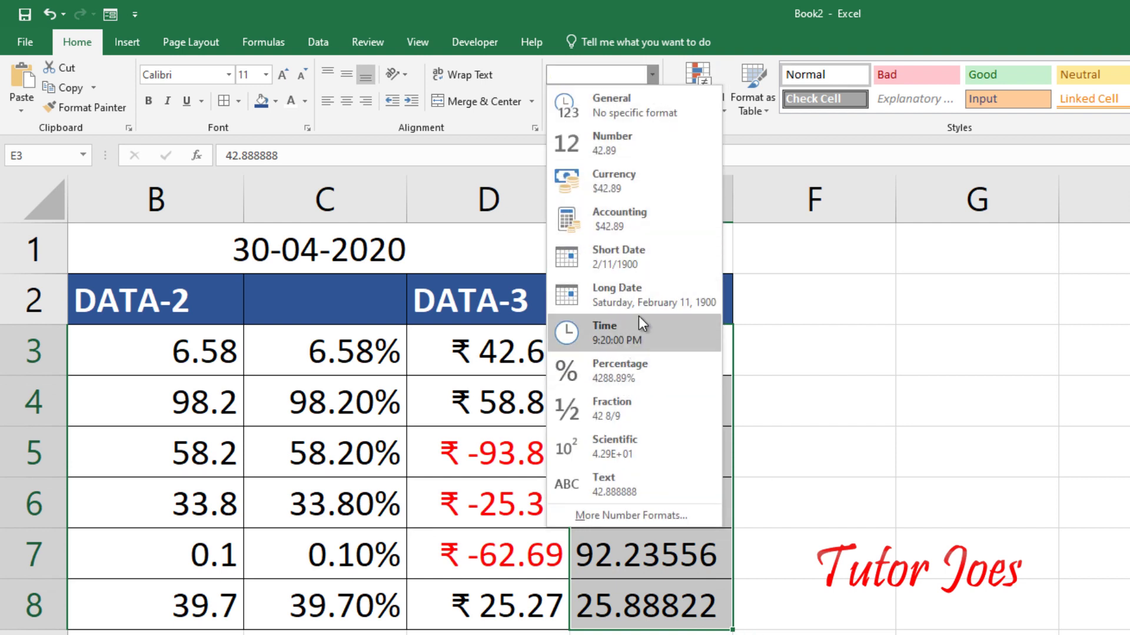
pyautogui.click(666, 410)
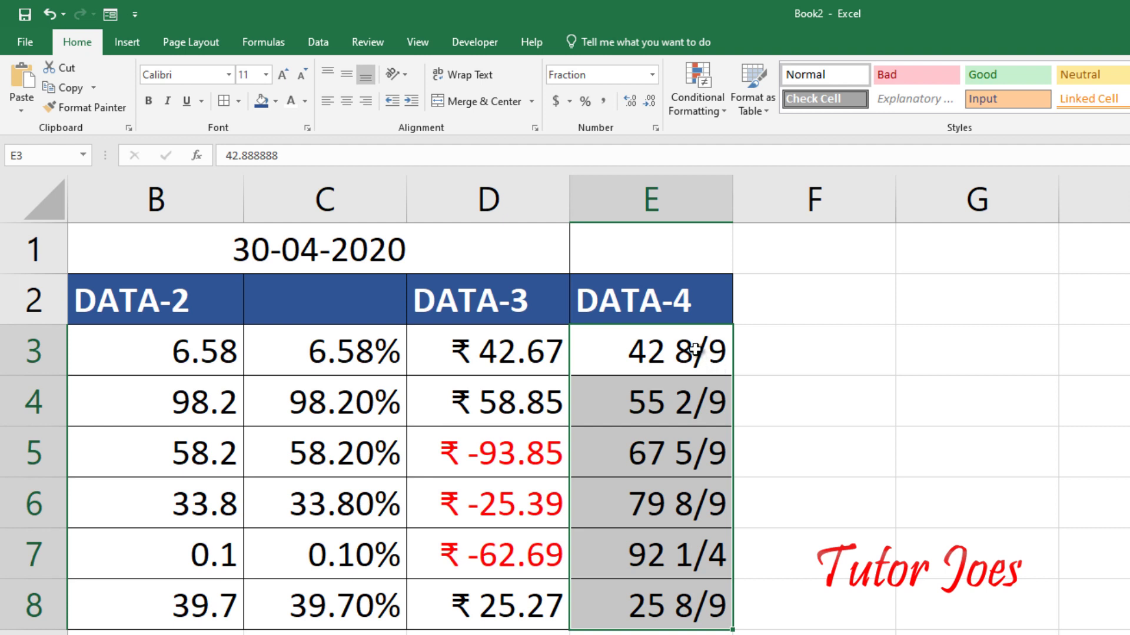
# Try the Number format on the DATA-4 values in E3:E8 and set them back to the Text format.
pyautogui.click(653, 76)
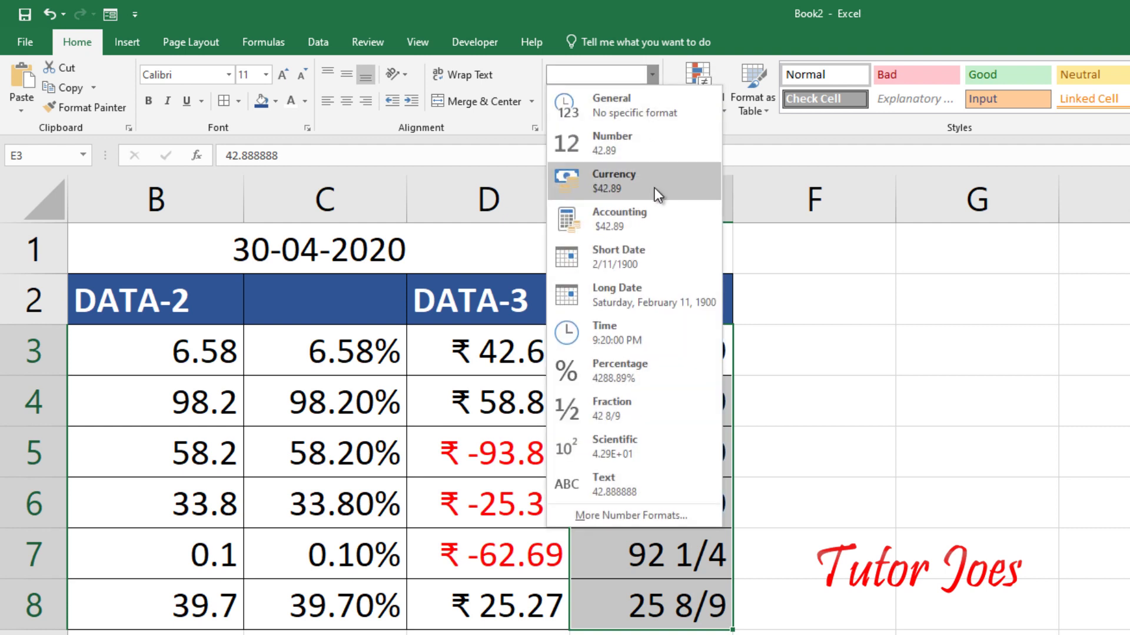
pyautogui.click(653, 144)
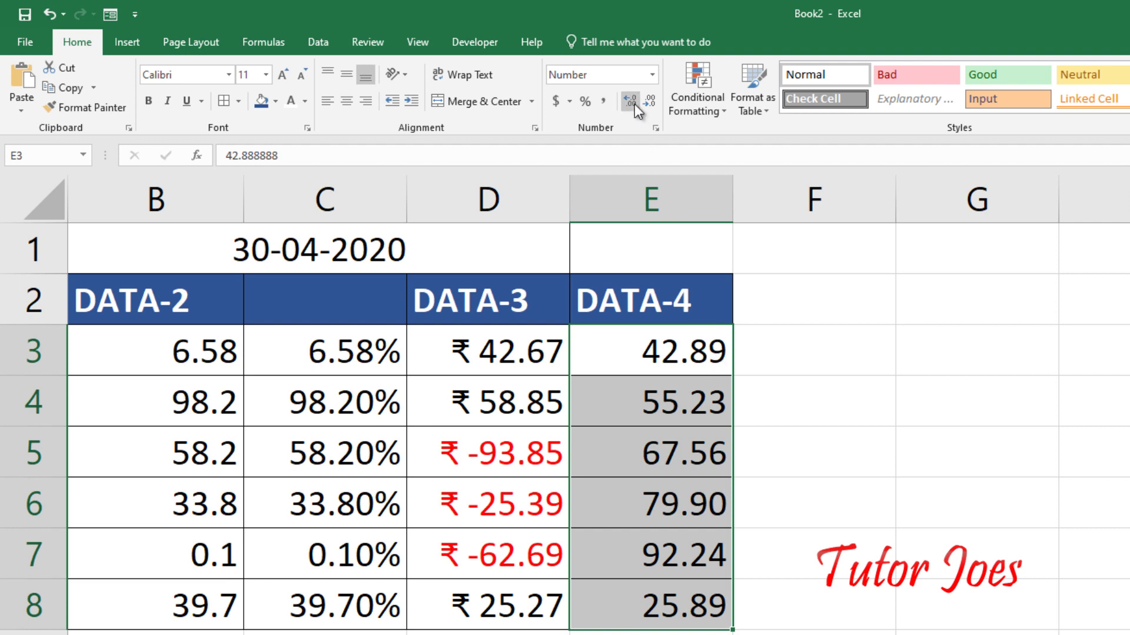
pyautogui.click(651, 74)
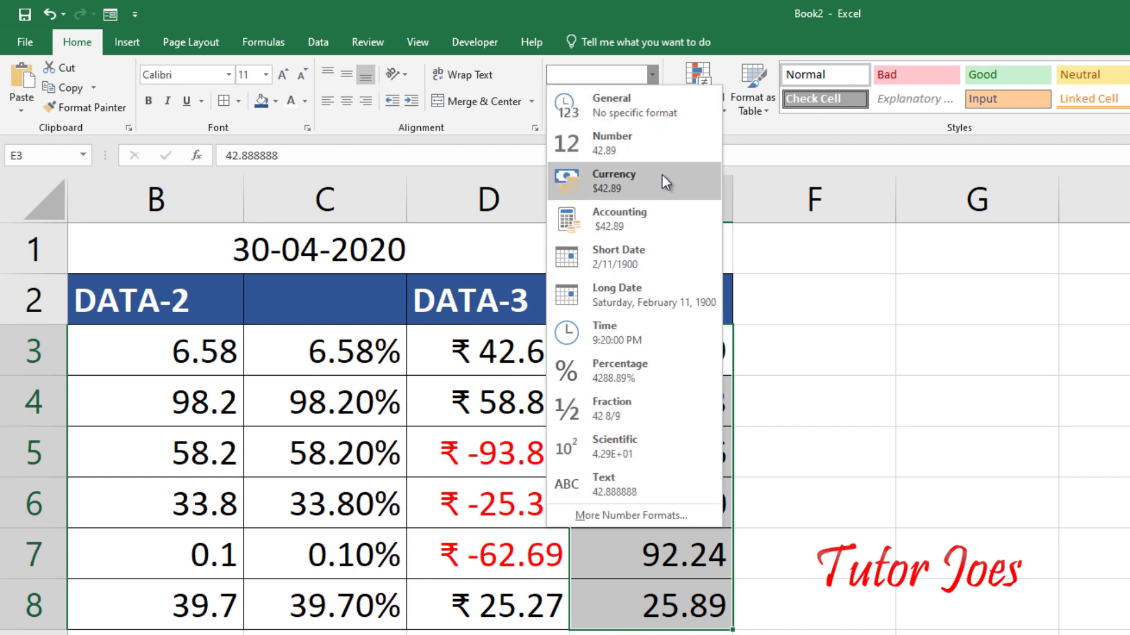
pyautogui.click(694, 487)
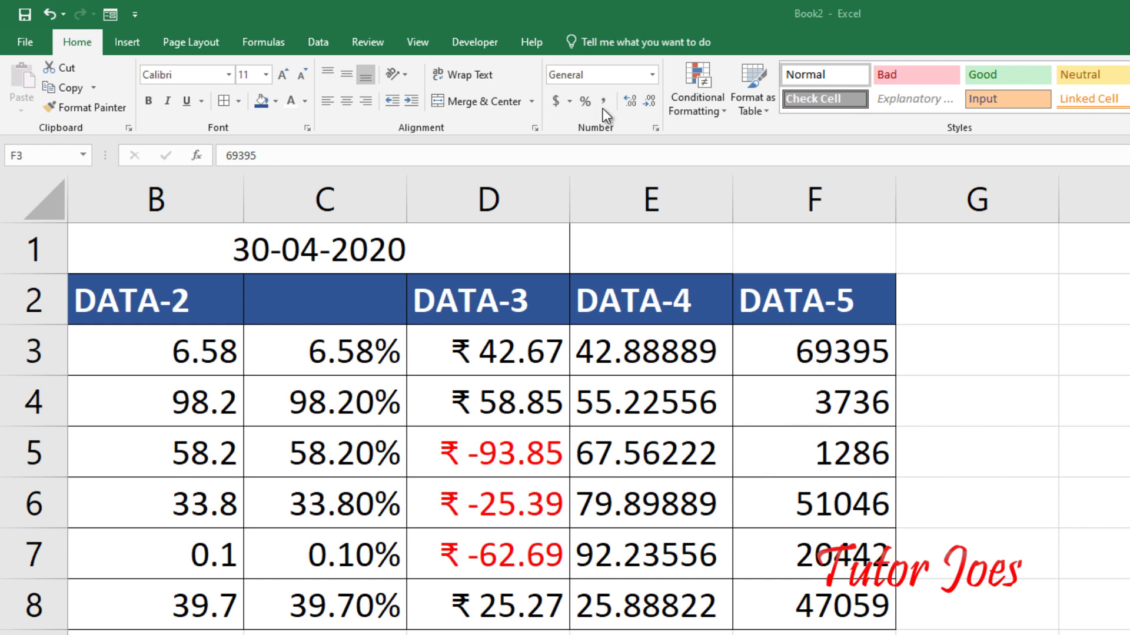
# Change the DATA-5 value in F4 to 333736 and apply the comma style to F3:F8.
pyautogui.hotkey('ctrl', 'shift', 'Down')
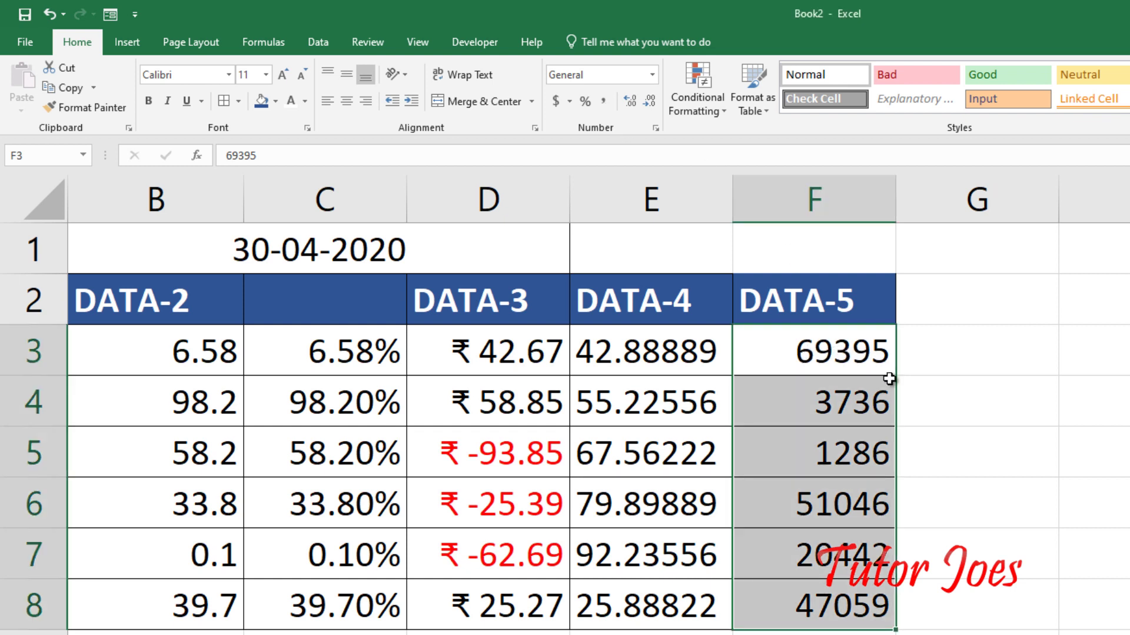
pyautogui.click(807, 401)
pyautogui.doubleClick(808, 402)
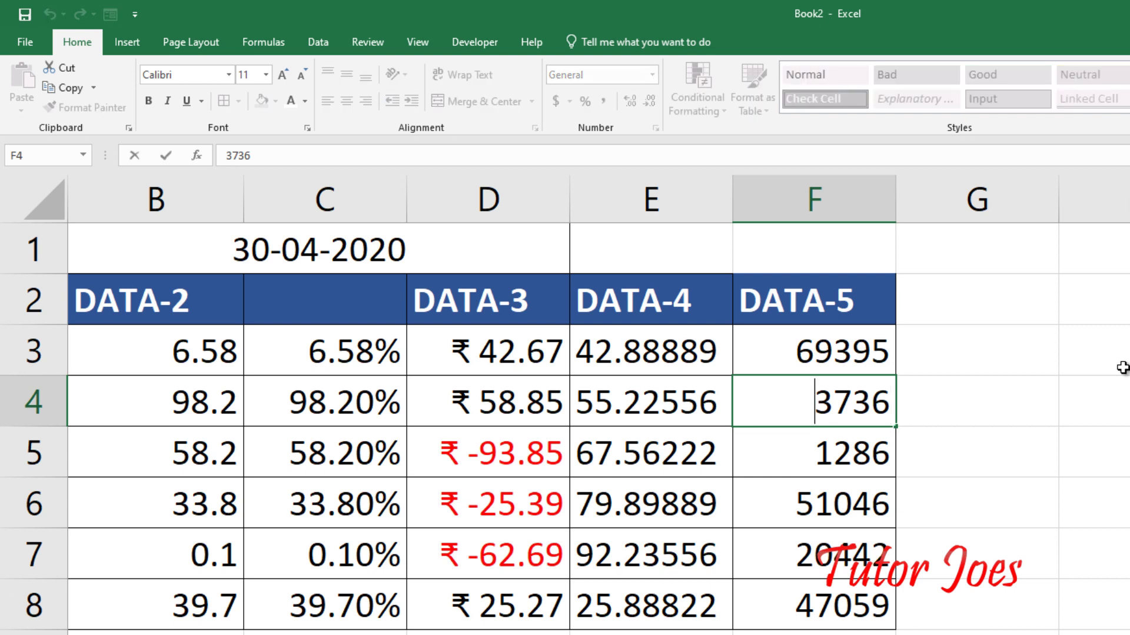
pyautogui.write('33')
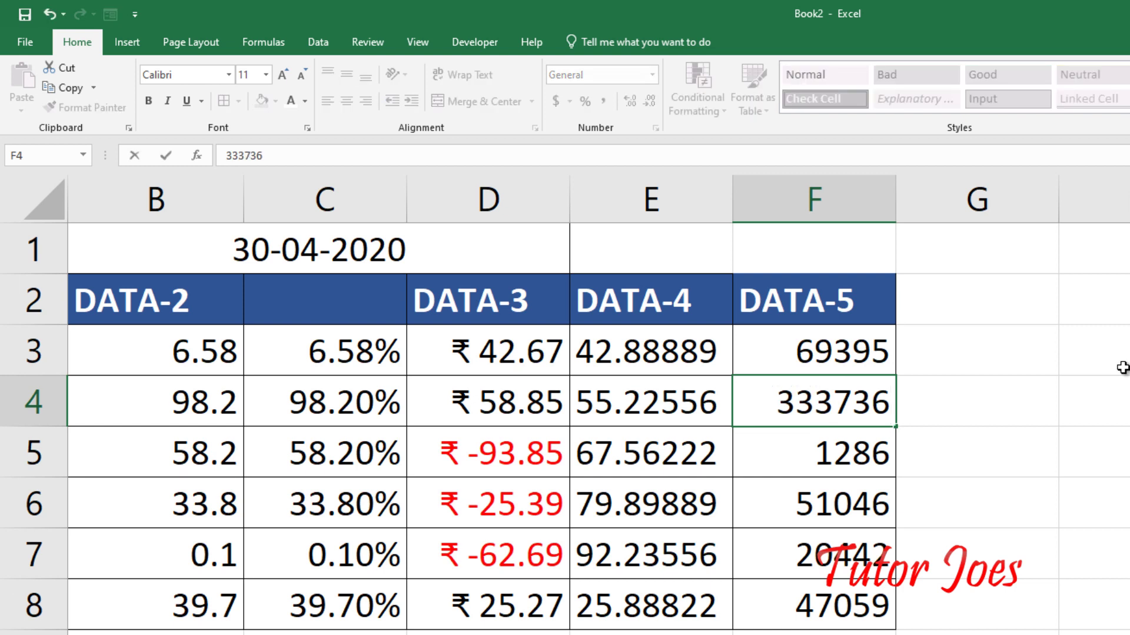
pyautogui.press('Return')
pyautogui.moveTo(815, 360); pyautogui.dragTo(809, 602)
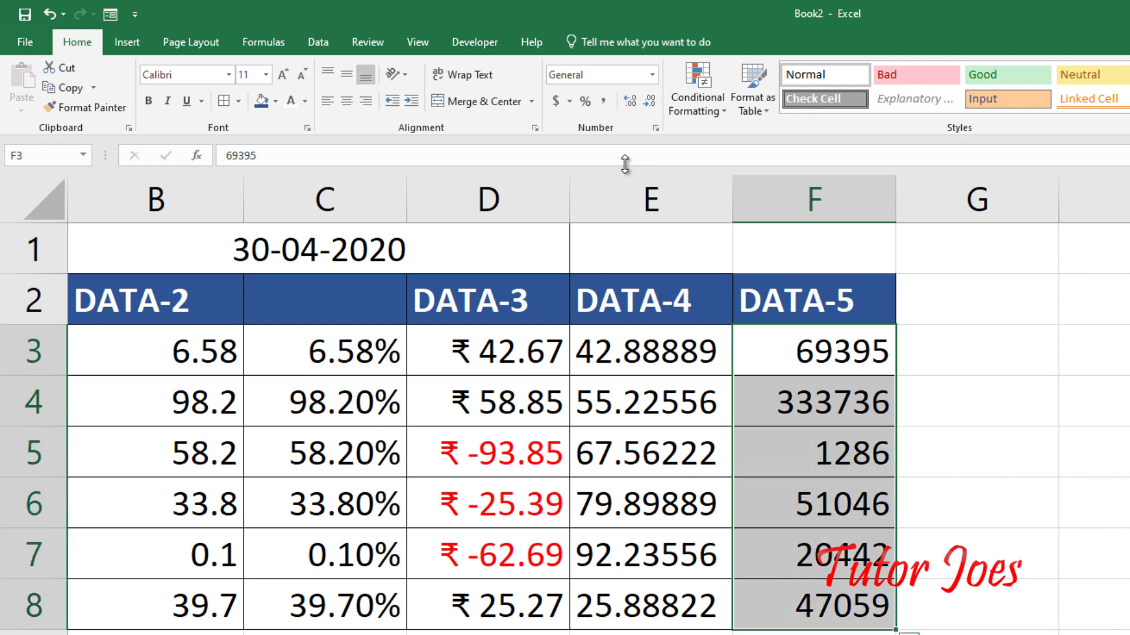
pyautogui.click(606, 98)
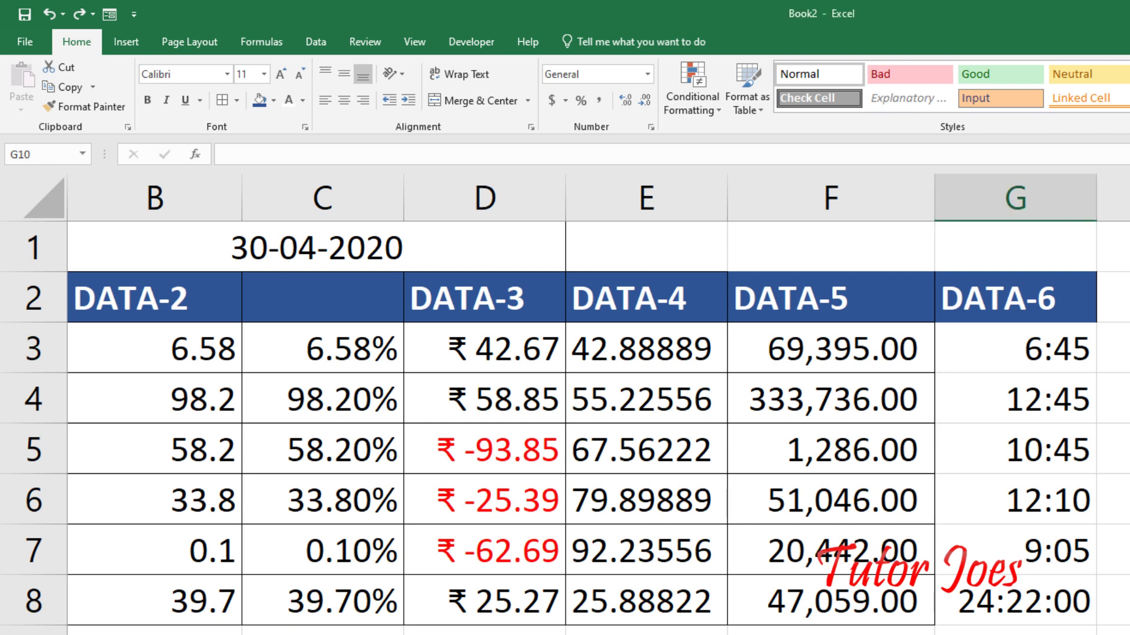
# Apply all borders to the DATA-5 and DATA-6 cells in F3:G8.
pyautogui.hscroll(2, 747, 398)
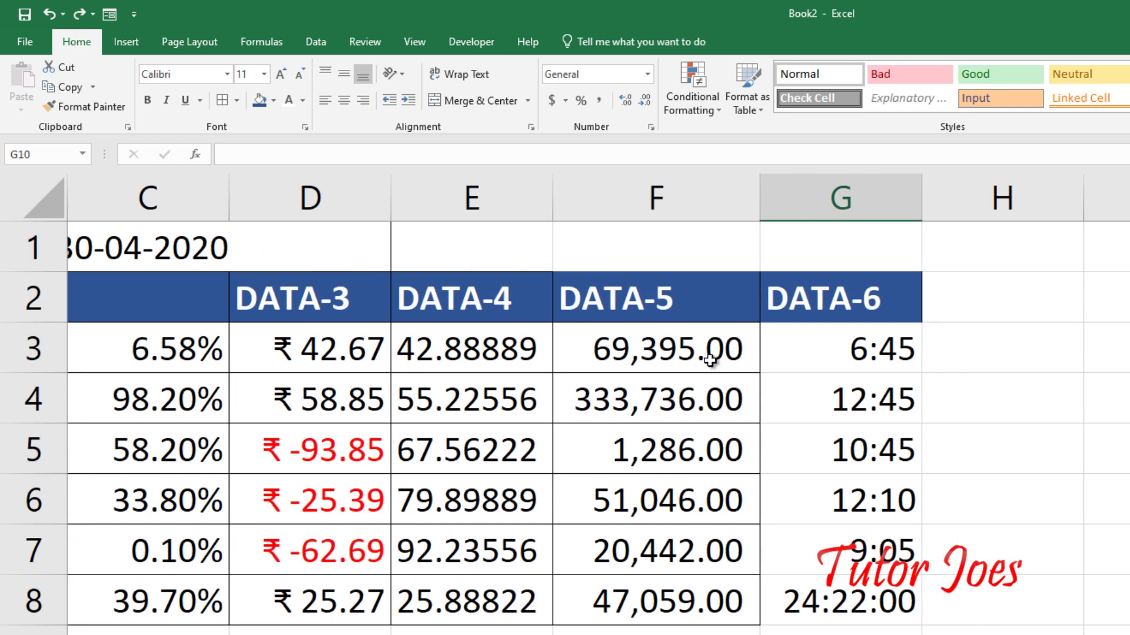
pyautogui.moveTo(710, 360); pyautogui.dragTo(853, 603)
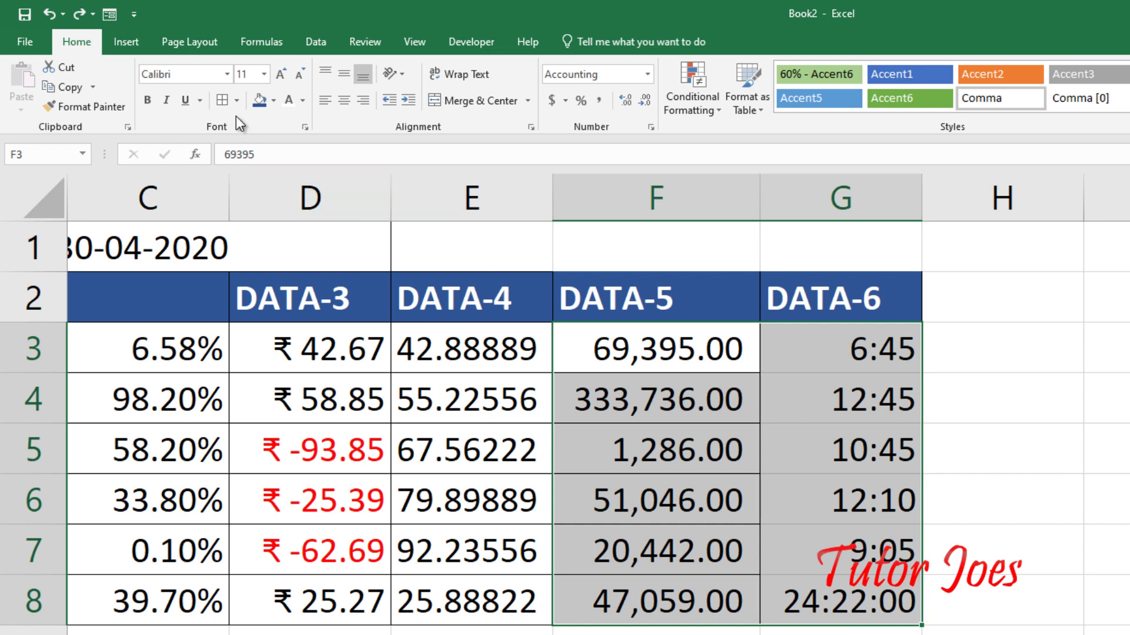
# Format the DATA-6 values in G3:G8 as Time.
pyautogui.moveTo(796, 358); pyautogui.dragTo(842, 612)
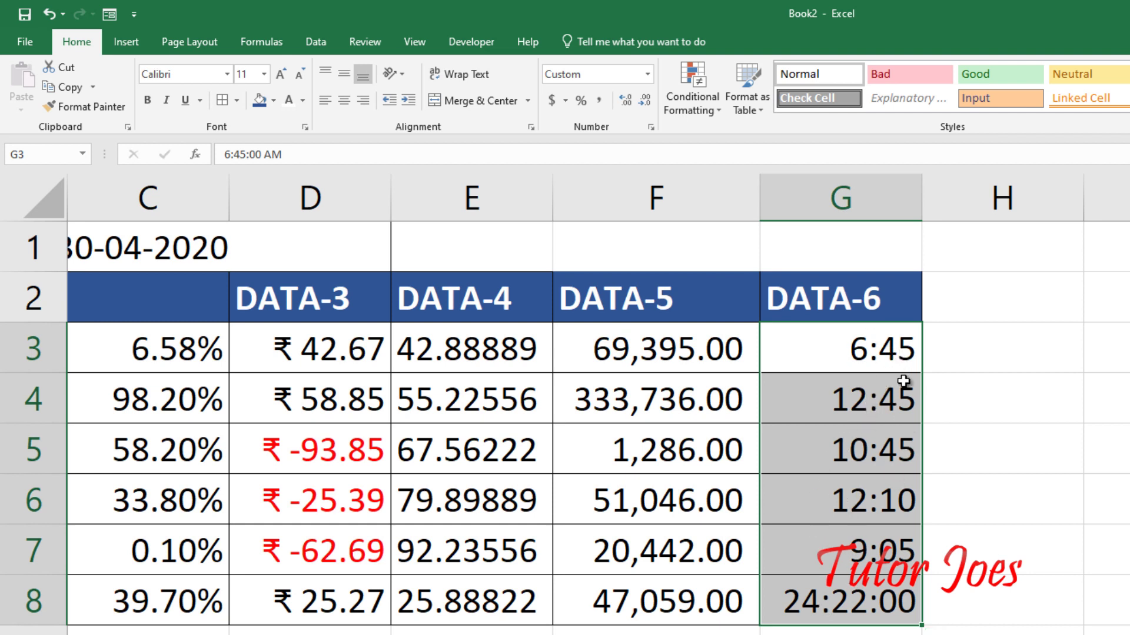
pyautogui.doubleClick(875, 344)
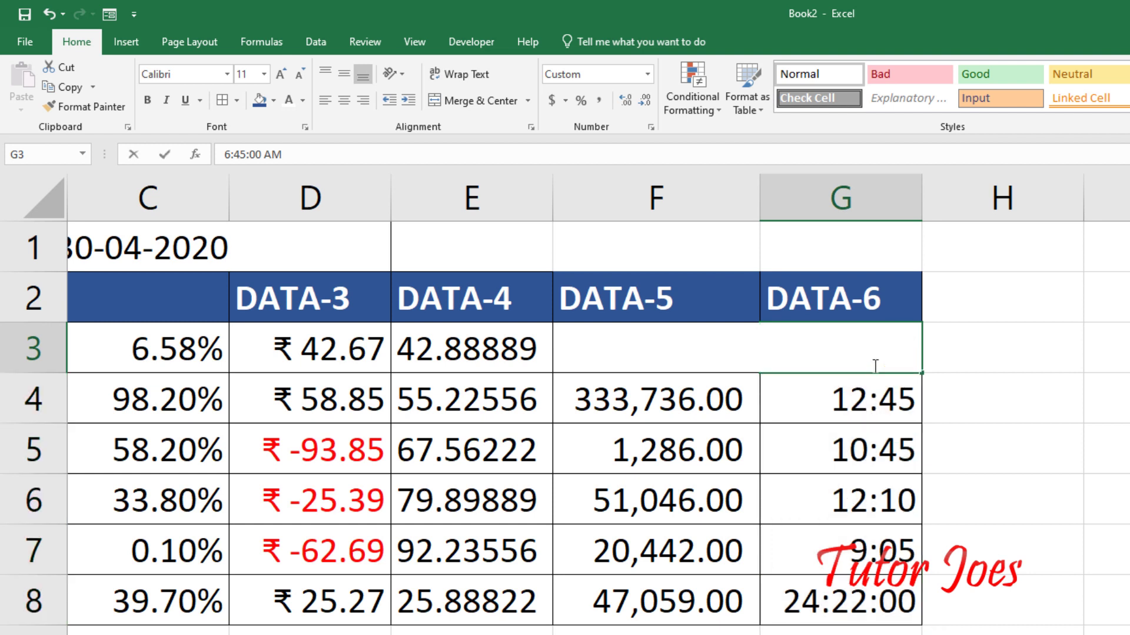
pyautogui.click(869, 490)
pyautogui.moveTo(874, 367); pyautogui.dragTo(878, 582)
pyautogui.click(647, 75)
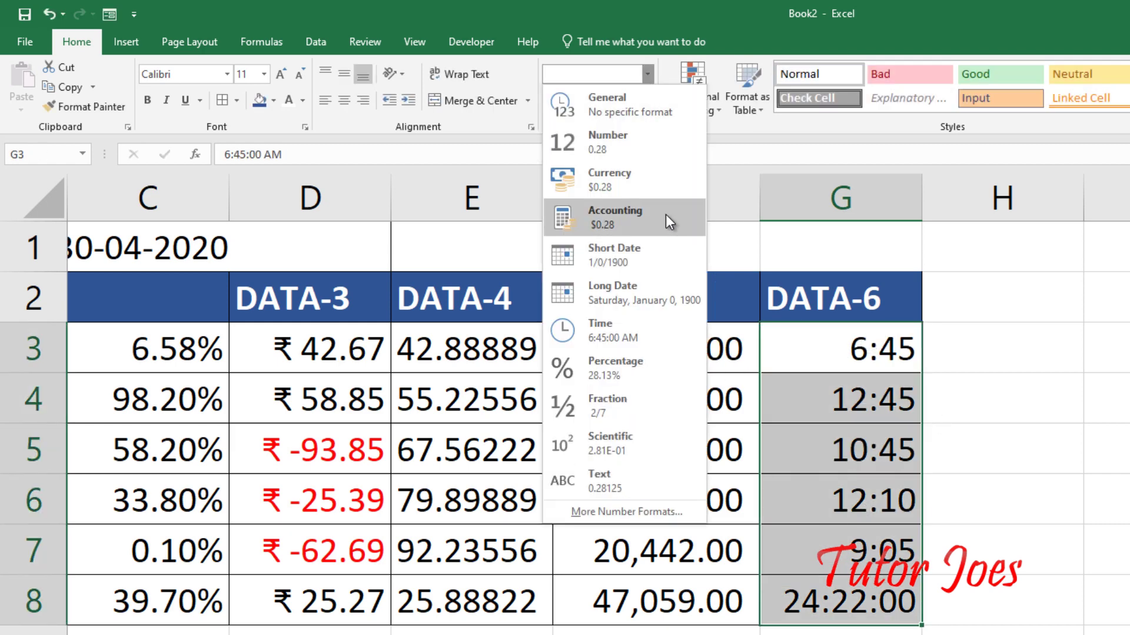
pyautogui.click(648, 326)
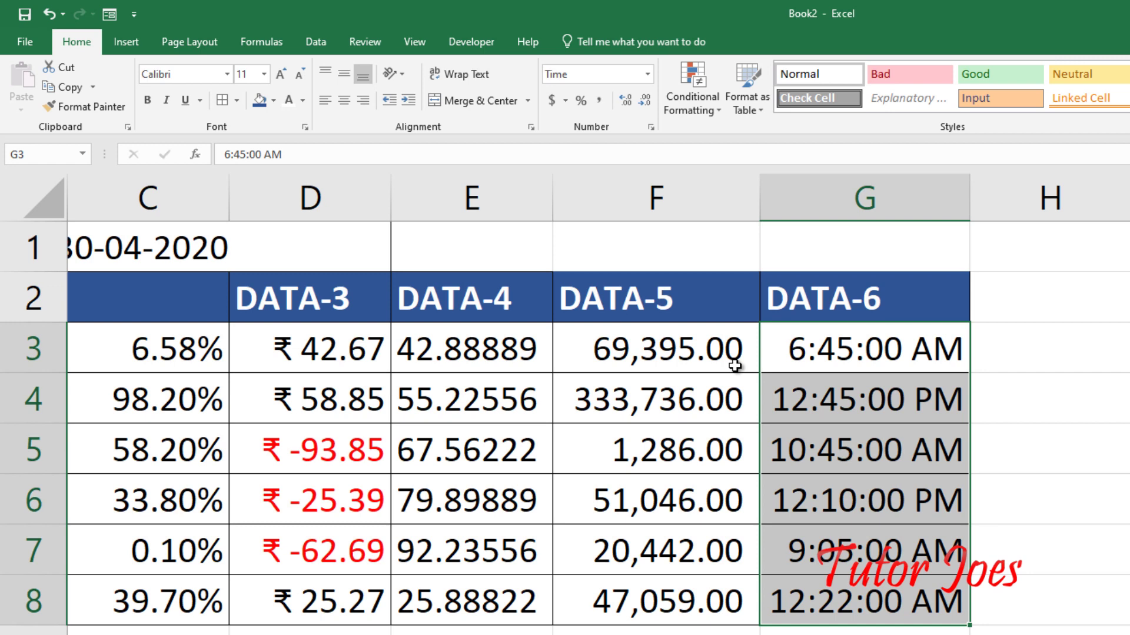
# Format the date in the merged cell B1 as Short Date.
pyautogui.hotkey('ctrl', 'Home')
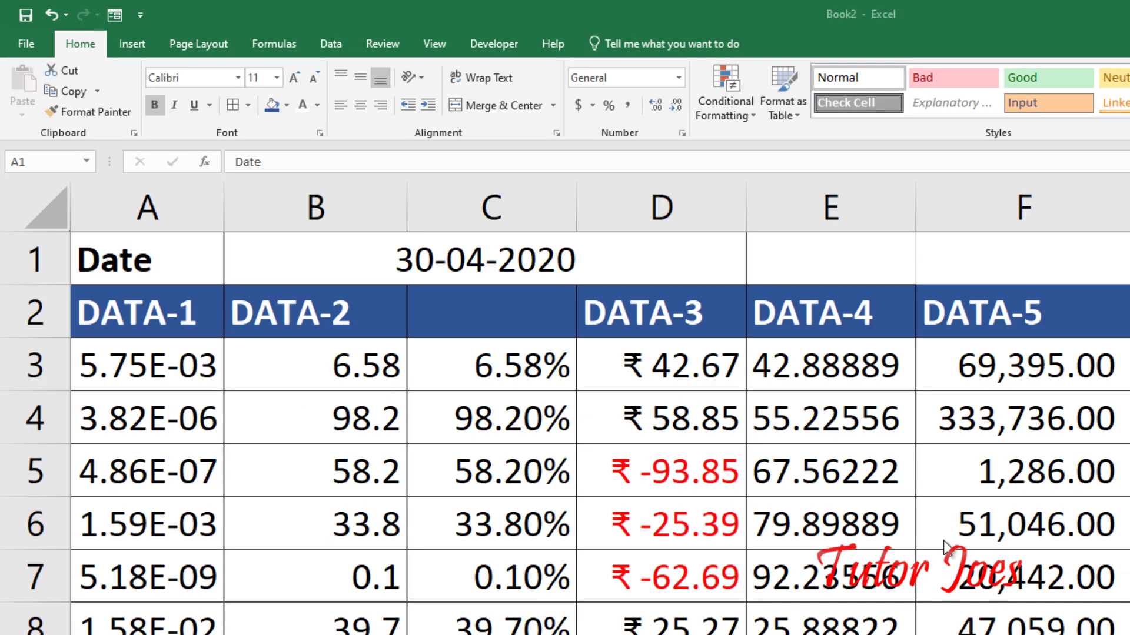
pyautogui.click(678, 79)
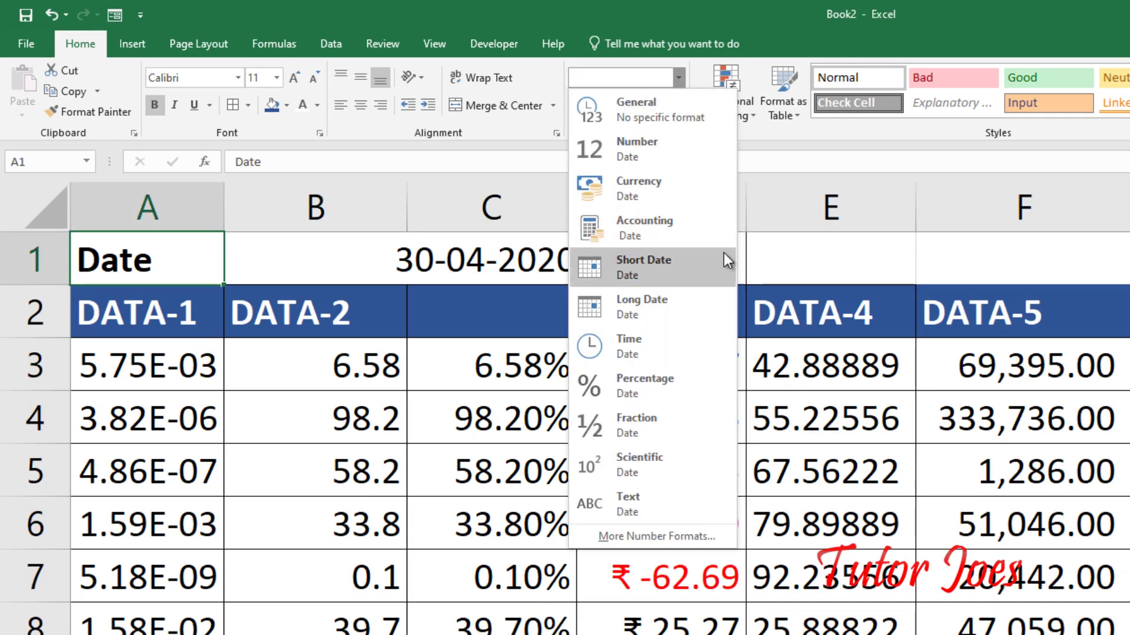
pyautogui.click(849, 423)
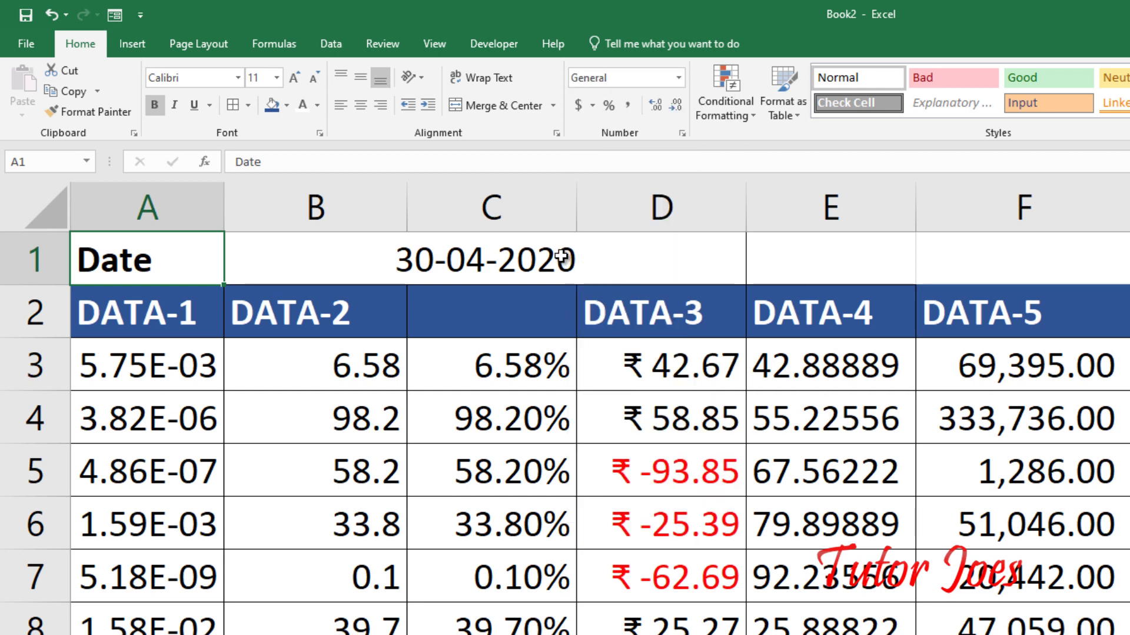
pyautogui.click(447, 256)
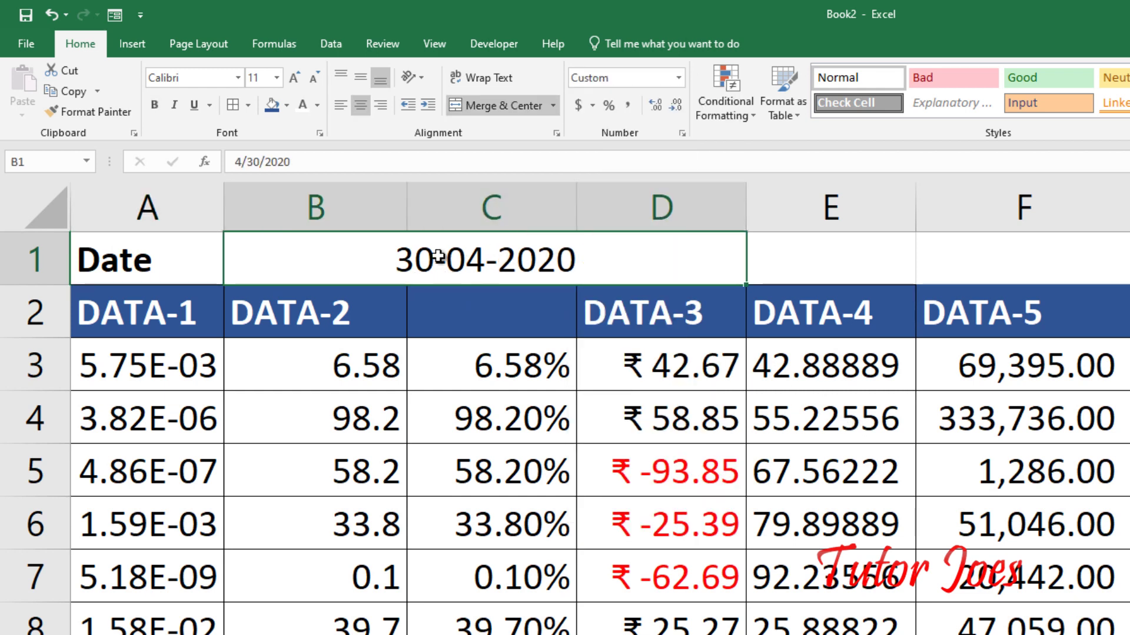
pyautogui.click(678, 78)
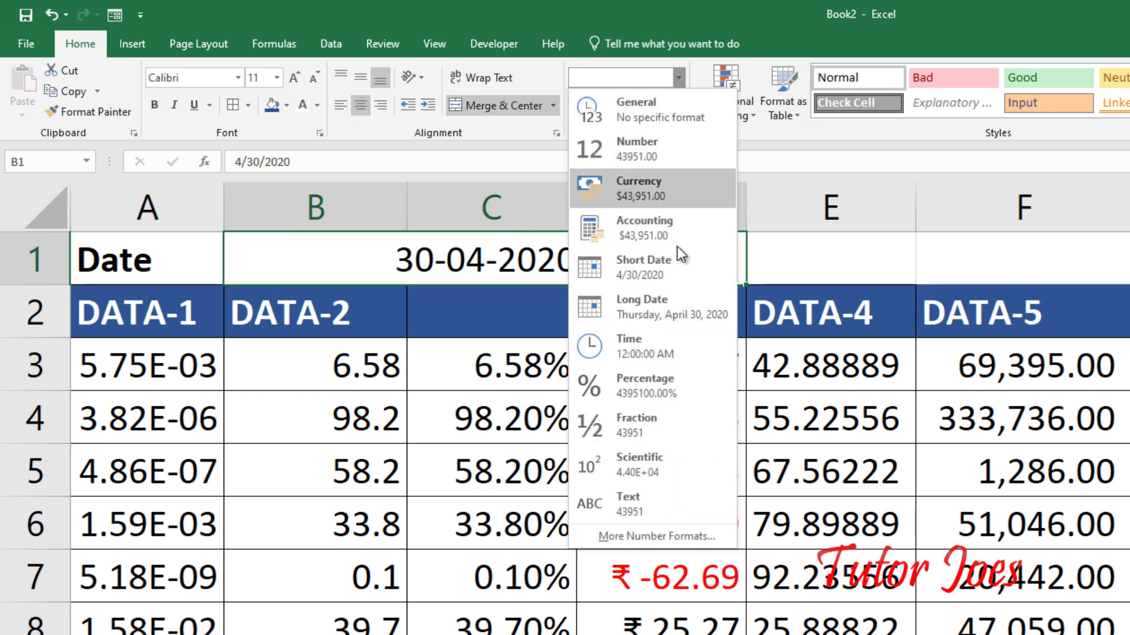
pyautogui.click(679, 268)
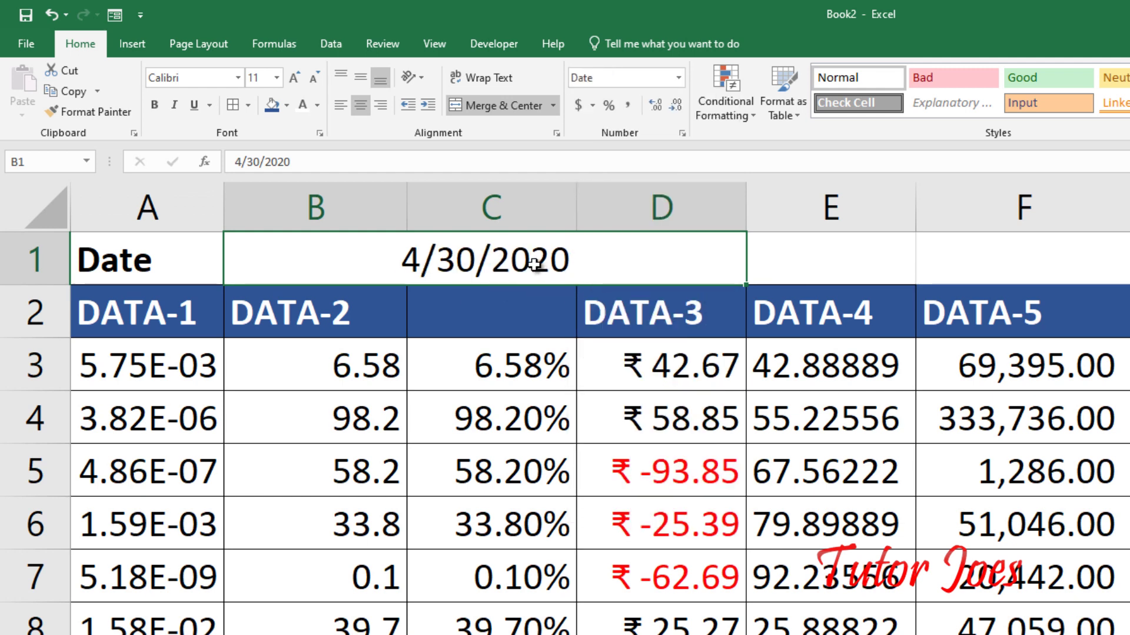
# Format the date in the merged cell B1 as Long Date.
pyautogui.click(680, 84)
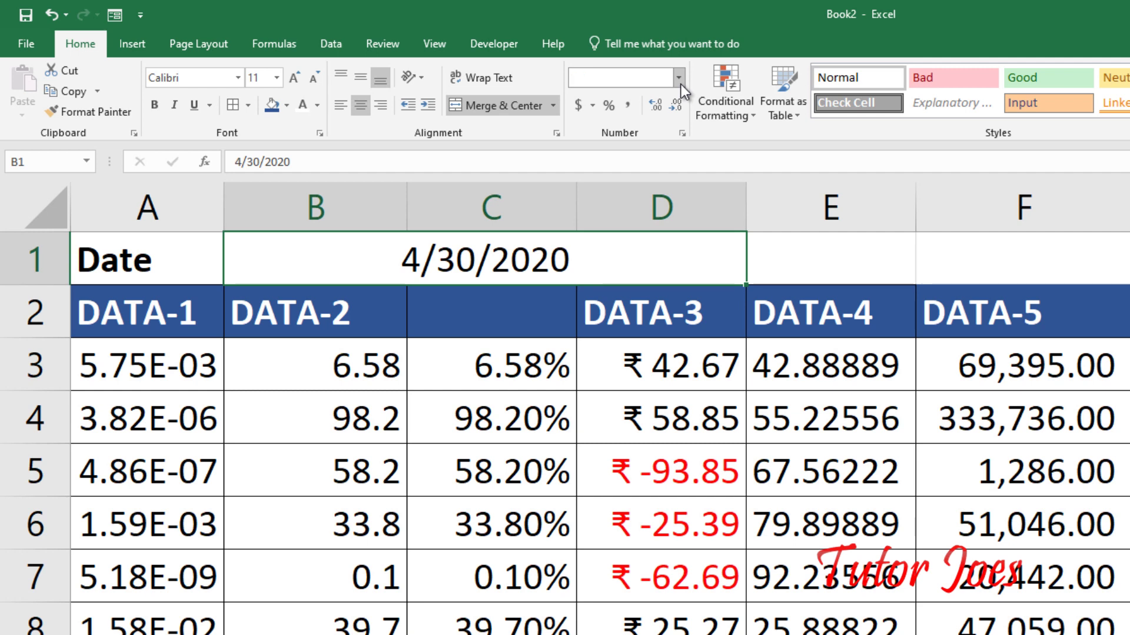
pyautogui.click(687, 316)
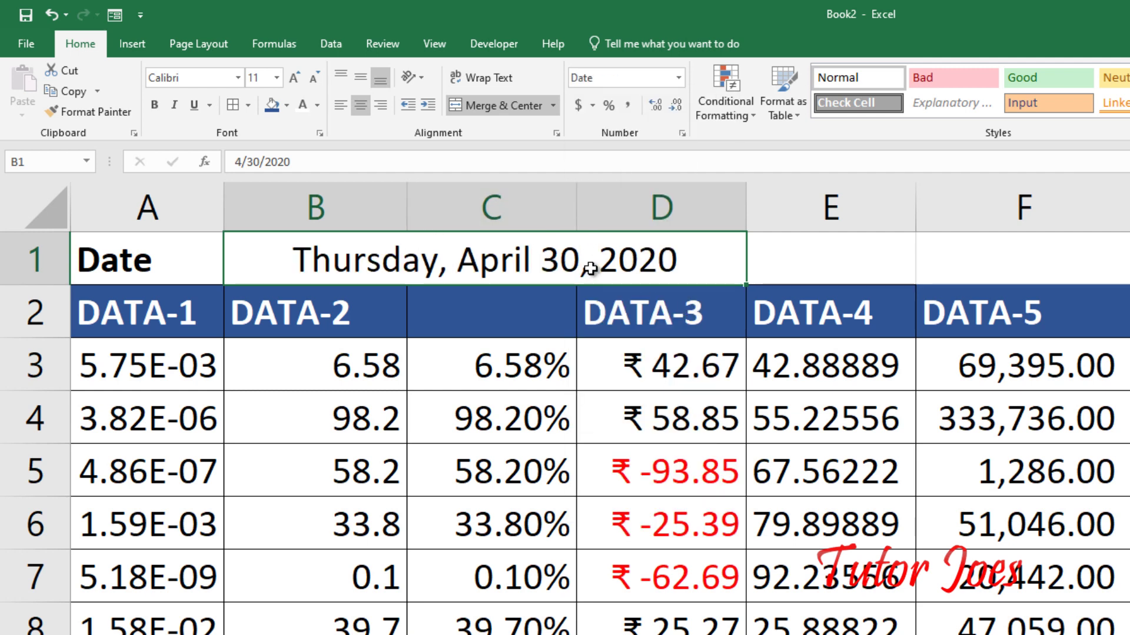
# Preview the custom mm/dd/yyyy format for B1 and review the Text, Special, Scientific, Percentage and Number categories without applying any.
pyautogui.click(680, 78)
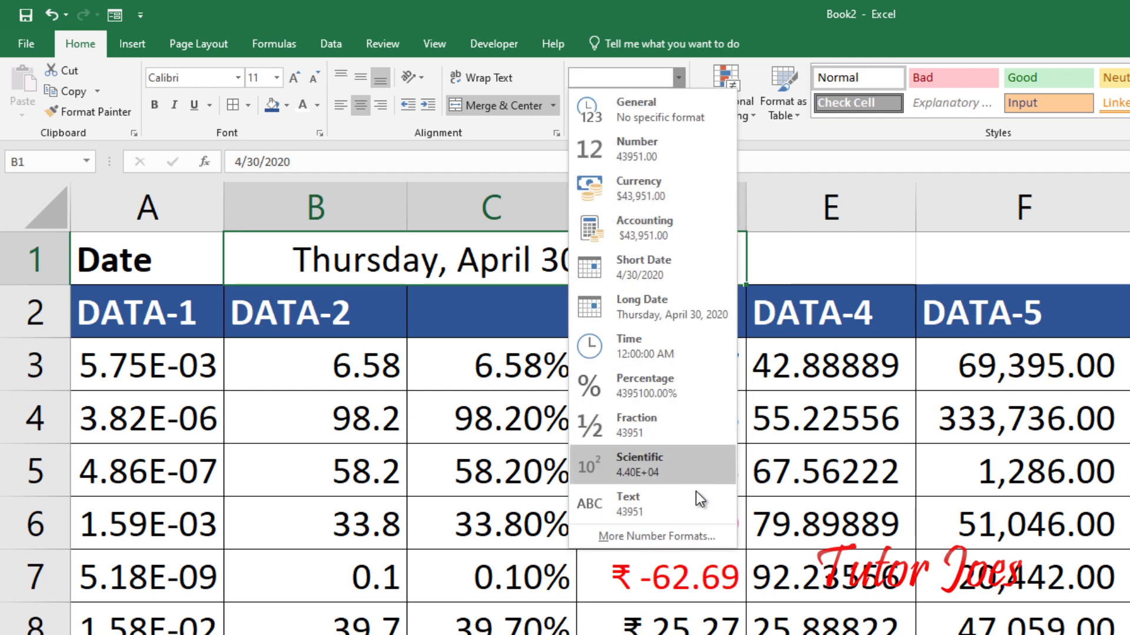
pyautogui.click(697, 531)
pyautogui.click(425, 327)
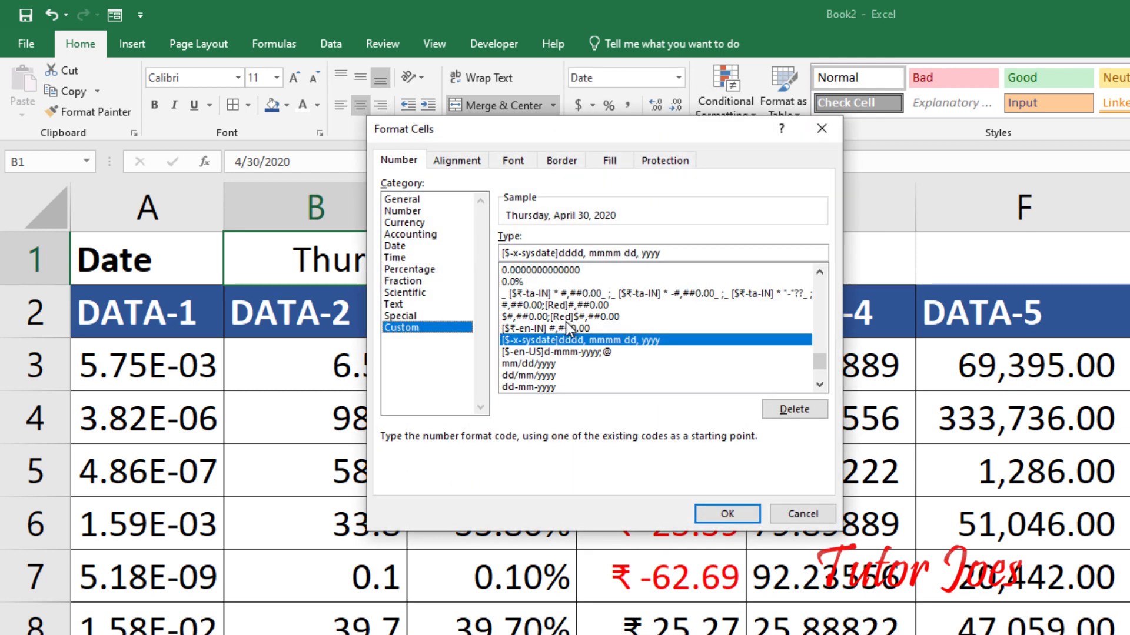
pyautogui.click(559, 365)
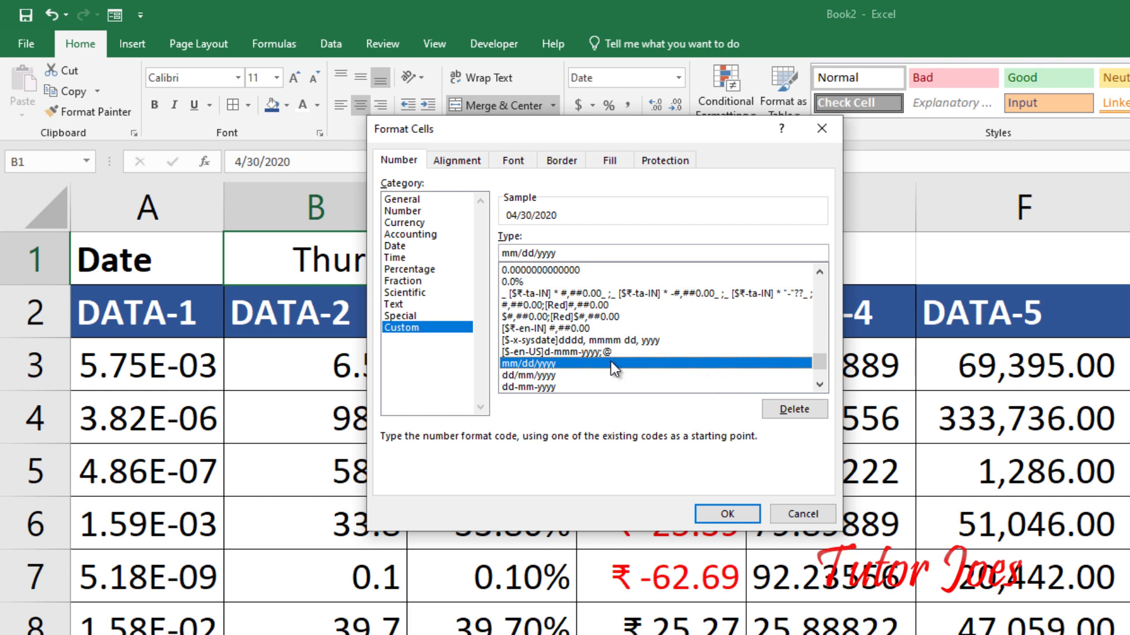
pyautogui.click(429, 305)
pyautogui.click(427, 315)
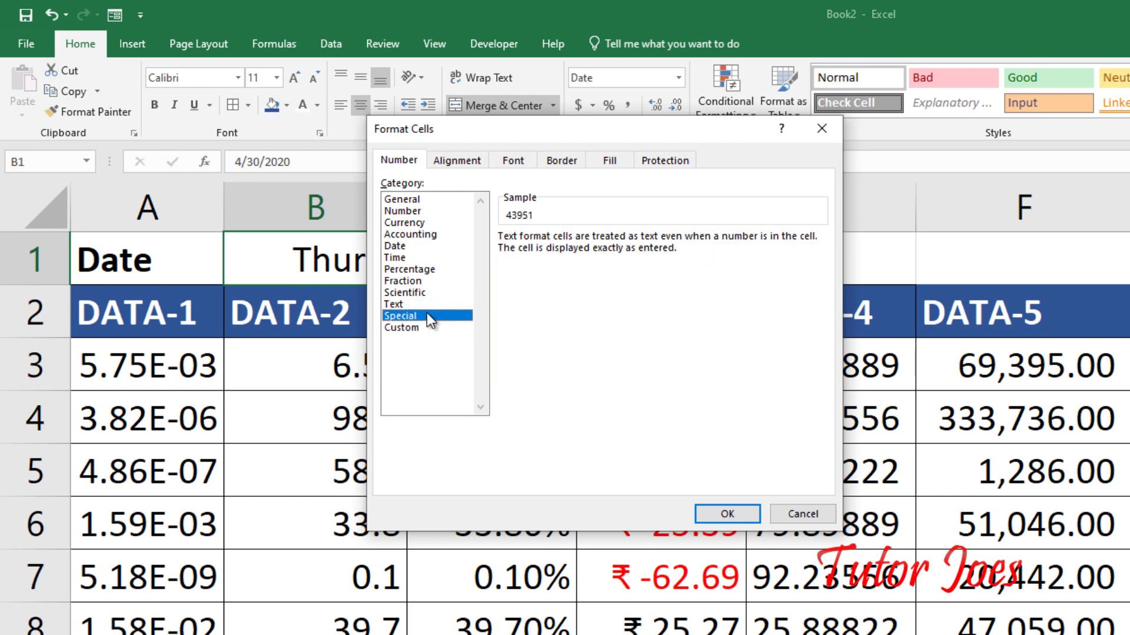
pyautogui.click(426, 293)
pyautogui.click(427, 269)
pyautogui.click(427, 211)
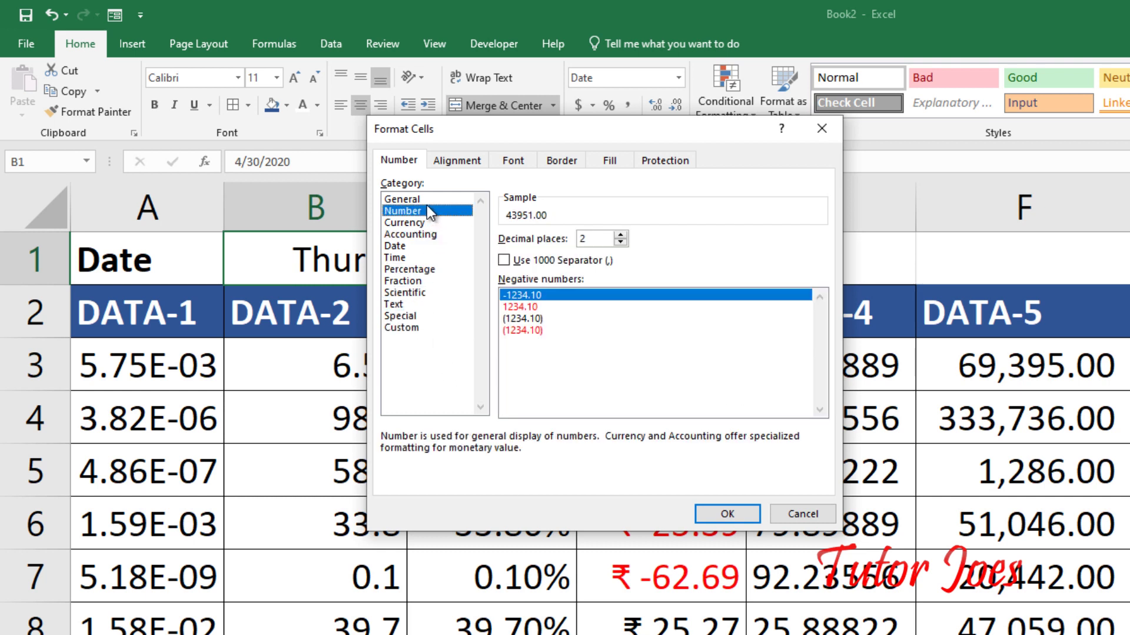
pyautogui.click(821, 129)
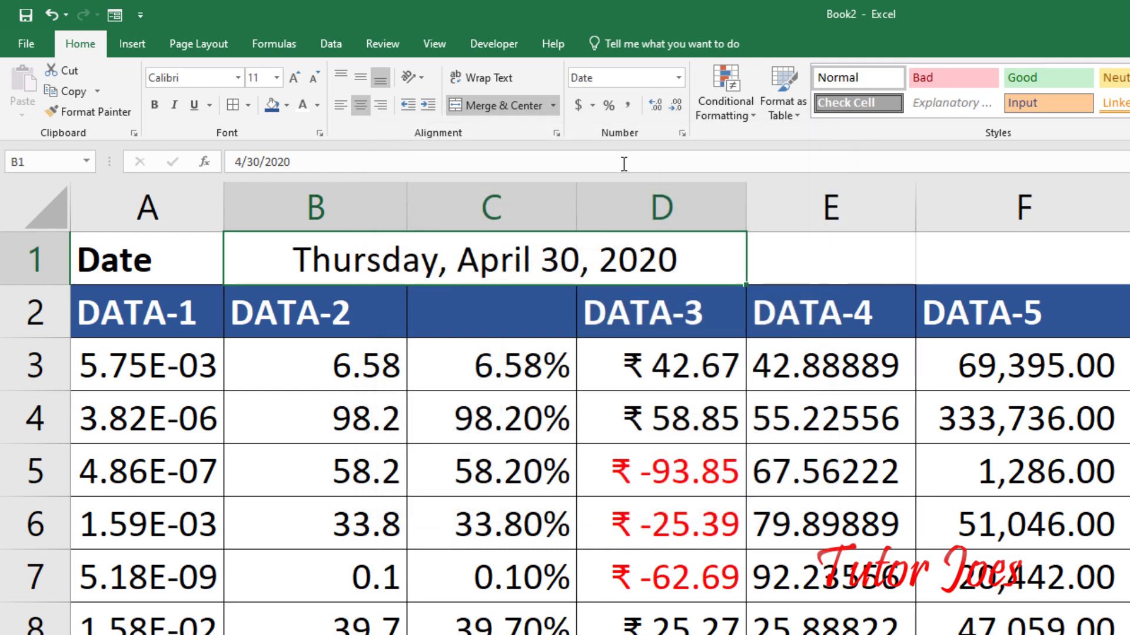